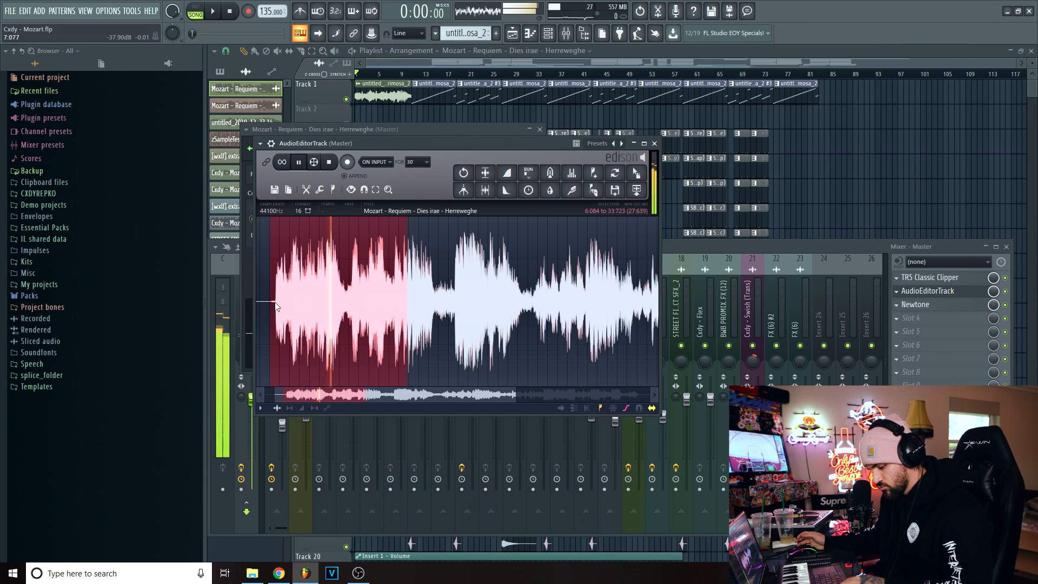
- Turn on looped playback in Edison and tighten the selection's start to the first note's onset at 7:306
{"action": "key", "text": "space"}
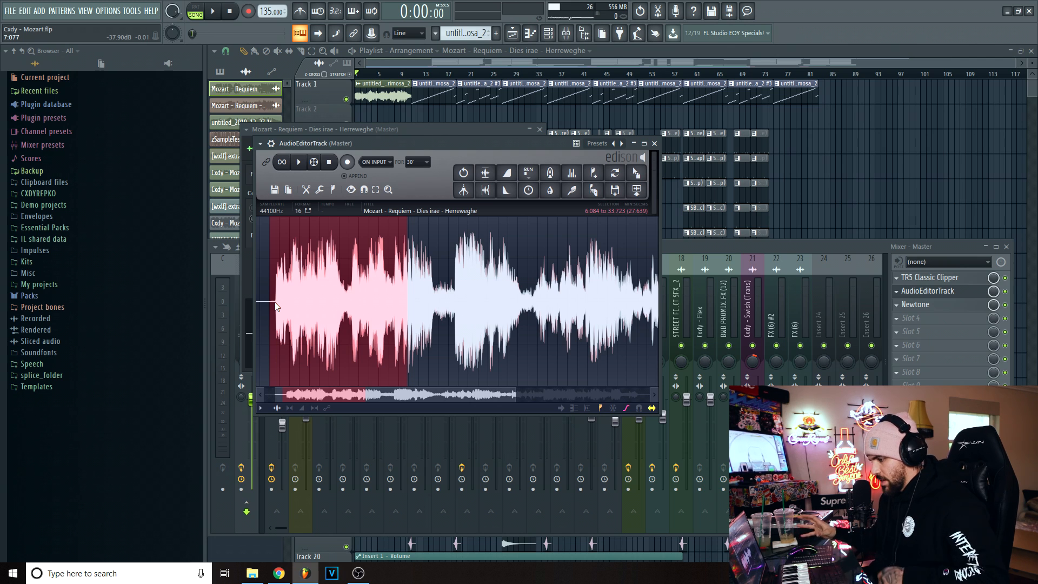
{"action": "scroll", "coordinate": [277, 302], "scroll_direction": "up", "scroll_amount": 3}
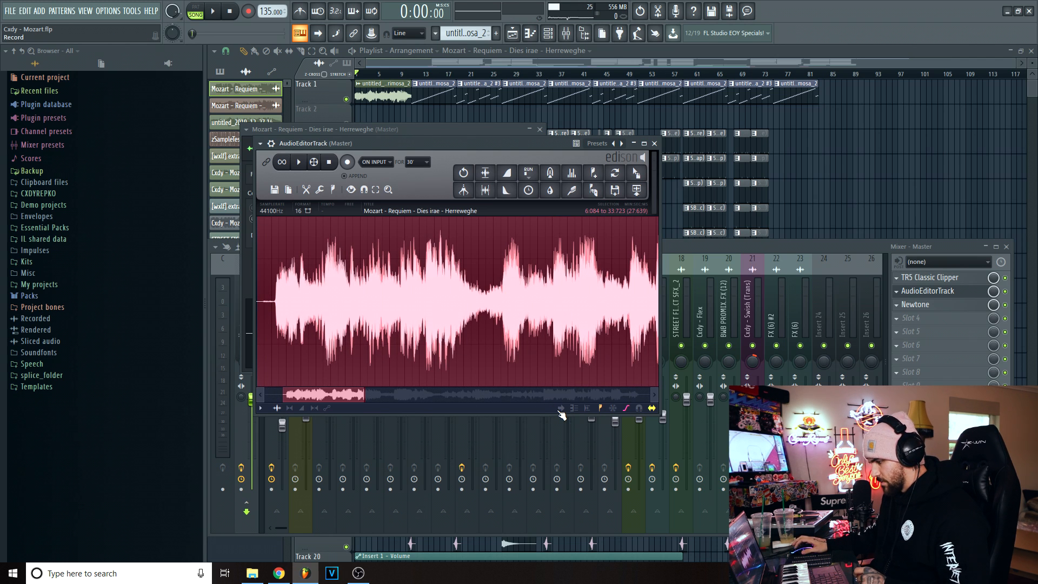
{"action": "scroll", "coordinate": [439, 332], "scroll_direction": "up", "scroll_amount": 5}
{"action": "key", "text": "space"}
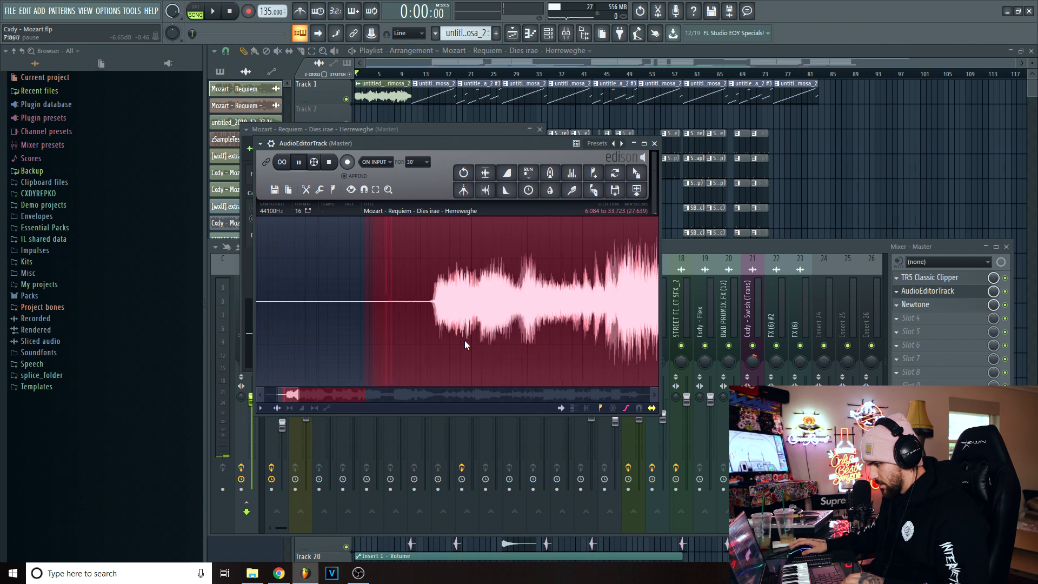
{"action": "scroll", "coordinate": [465, 340], "scroll_direction": "up", "scroll_amount": 2}
{"action": "key", "text": "space"}
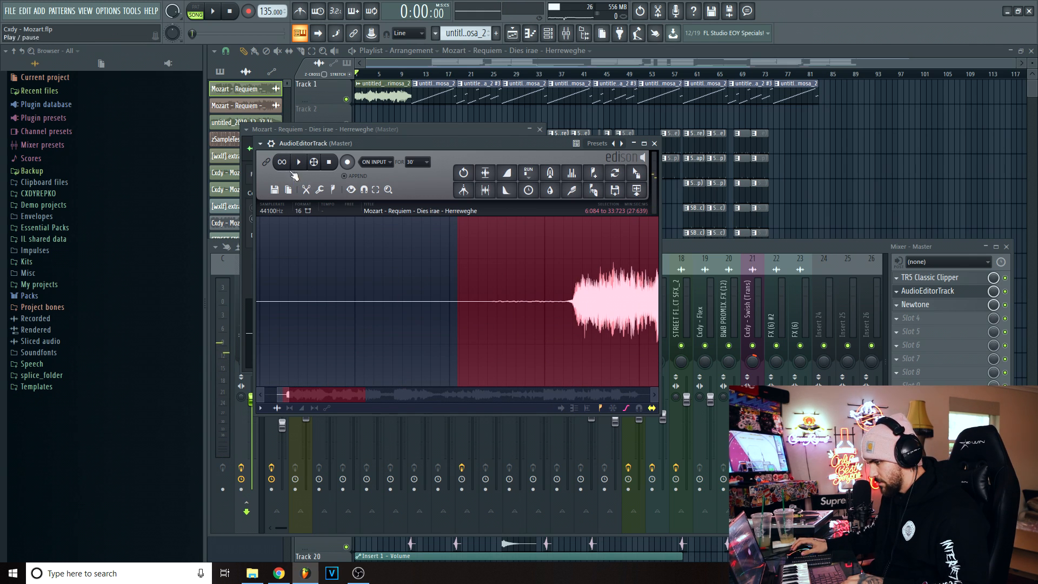
{"action": "scroll", "coordinate": [503, 287], "scroll_direction": "down", "scroll_amount": 1}
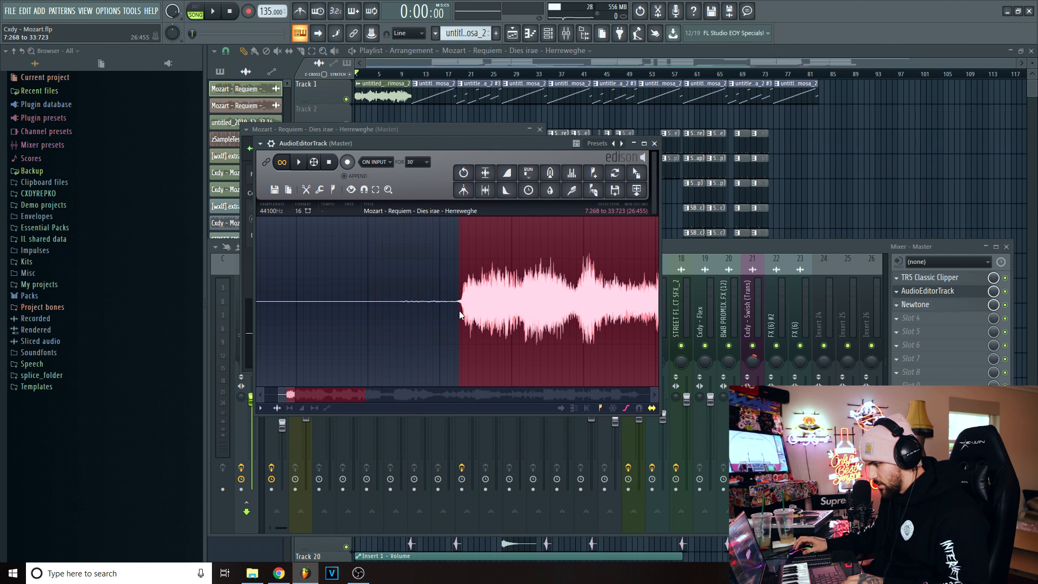
{"action": "left_click_drag", "start_coordinate": [457, 311], "coordinate": [462, 316]}
{"action": "scroll", "coordinate": [462, 314], "scroll_direction": "down", "scroll_amount": 5}
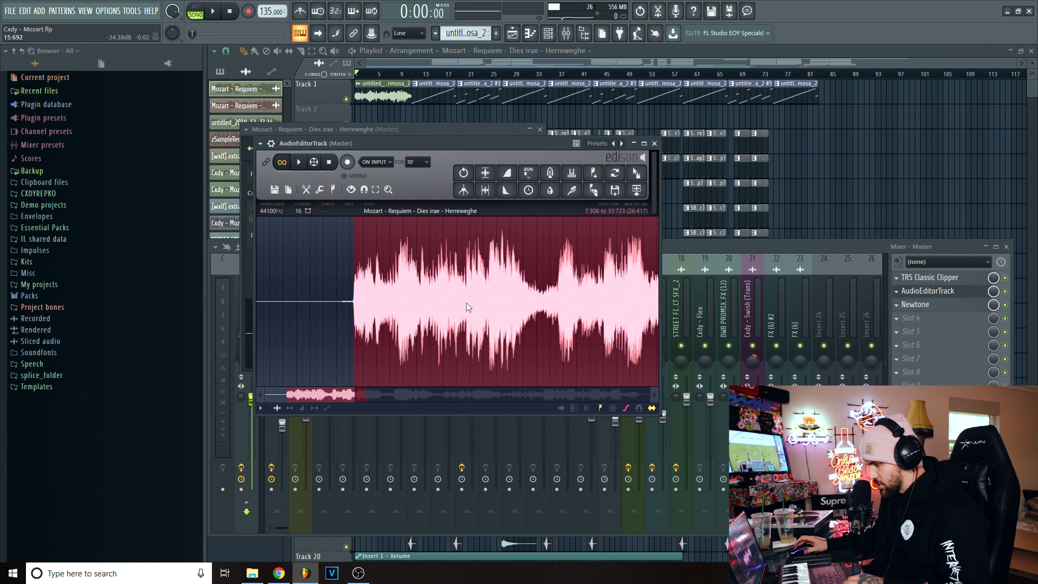
- Shorten the selection to end at about 17:404 while listening to the loop
{"action": "left_click_drag", "start_coordinate": [566, 309], "coordinate": [491, 304]}
{"action": "key", "text": "space"}
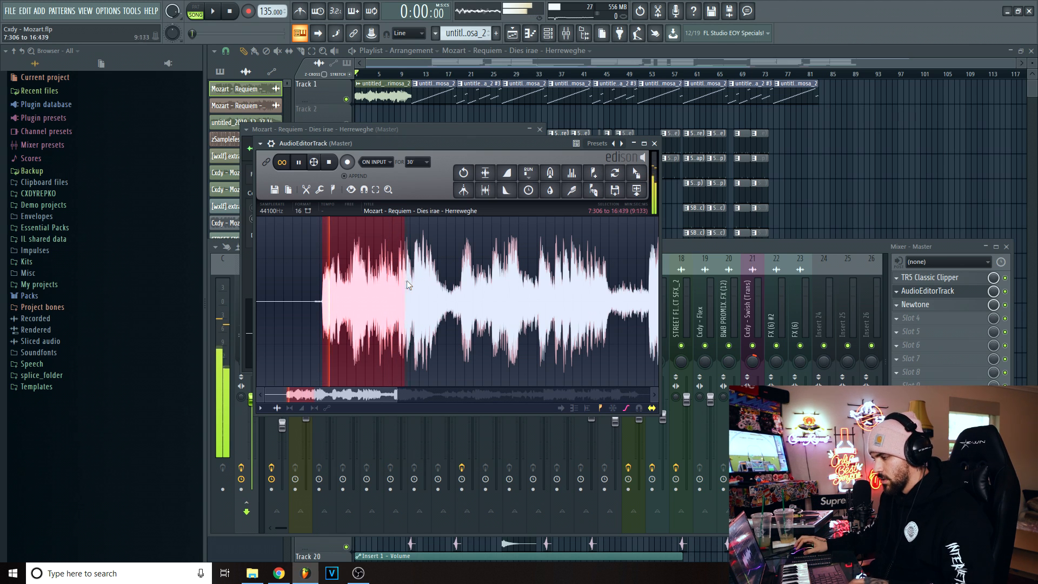
{"action": "left_click_drag", "start_coordinate": [406, 280], "coordinate": [419, 284]}
{"action": "left_click_drag", "start_coordinate": [397, 395], "coordinate": [321, 395]}
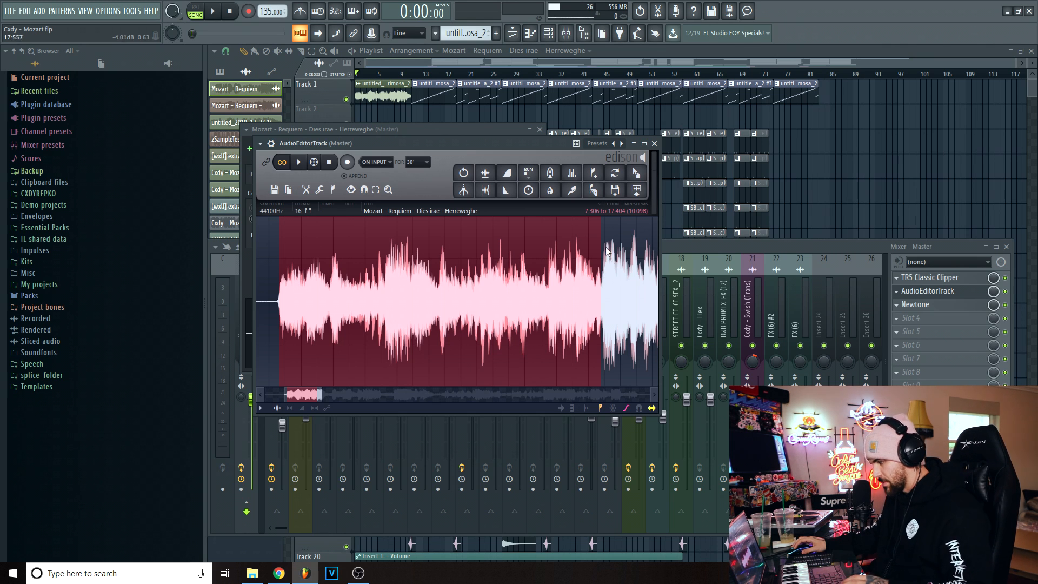
- Audition the ending of the phrase and reselect the passage from 7:291 to 20:940
{"action": "scroll", "coordinate": [568, 292], "scroll_direction": "down", "scroll_amount": 1}
{"action": "left_click", "coordinate": [534, 298]}
{"action": "key", "text": "space"}
{"action": "scroll", "coordinate": [541, 297], "scroll_direction": "up", "scroll_amount": 1}
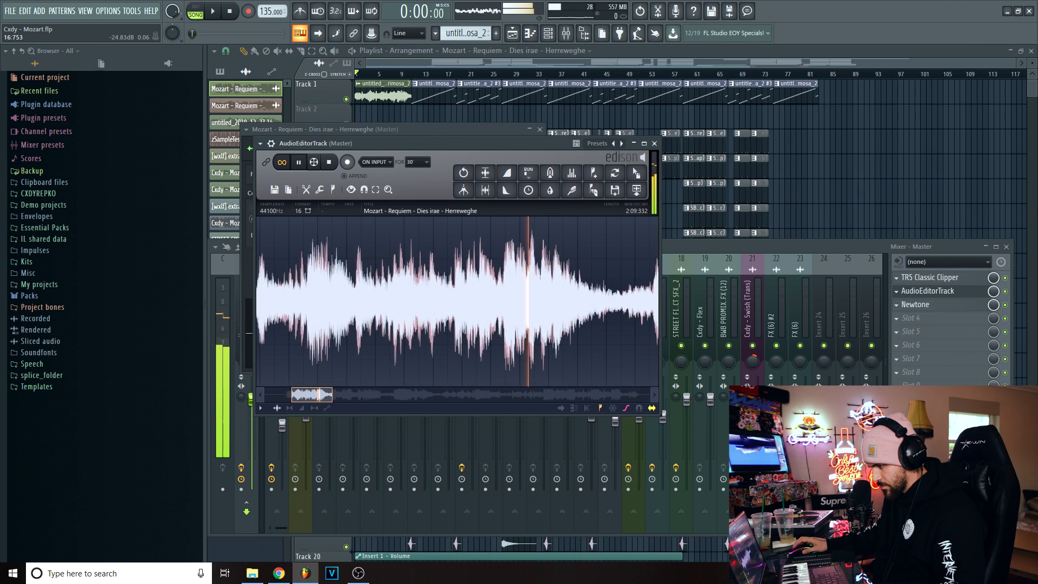
{"action": "key", "text": "space"}
{"action": "left_click_drag", "start_coordinate": [602, 300], "coordinate": [335, 293]}
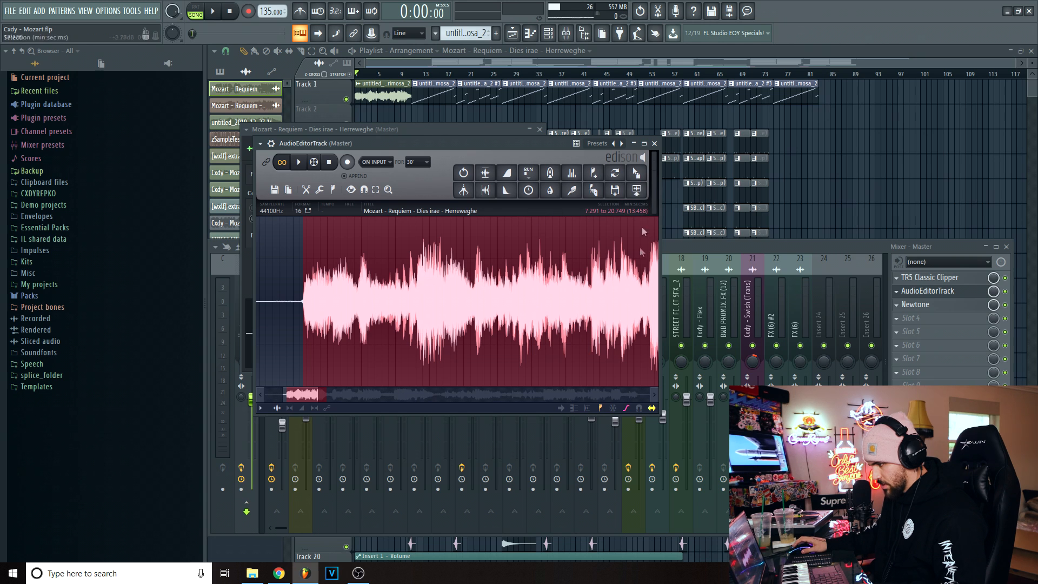
{"action": "scroll", "coordinate": [611, 291], "scroll_direction": "right", "scroll_amount": 5}
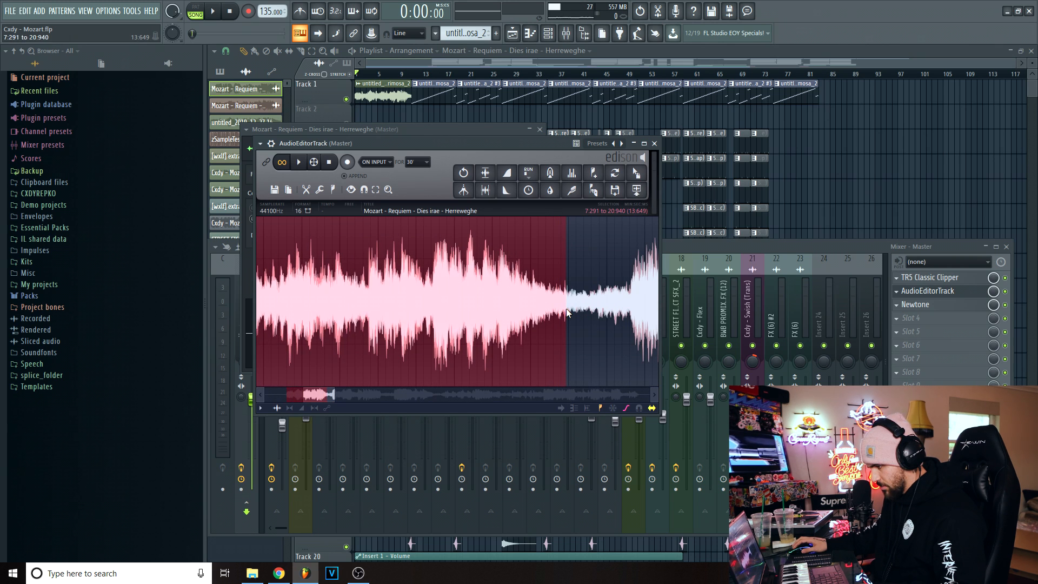
- Send the selected passage to the playlist as an audio clip and place it on Track 2 at bar 89
{"action": "left_click", "coordinate": [636, 189]}
{"action": "left_click_drag", "start_coordinate": [363, 118], "coordinate": [860, 120]}
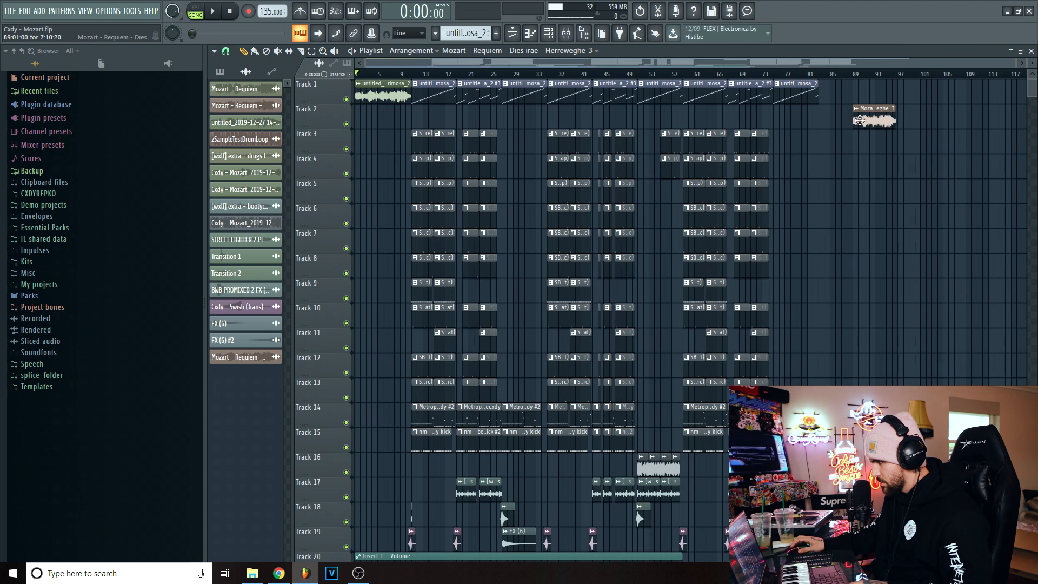
{"action": "scroll", "coordinate": [860, 120], "scroll_direction": "up", "scroll_amount": 8}
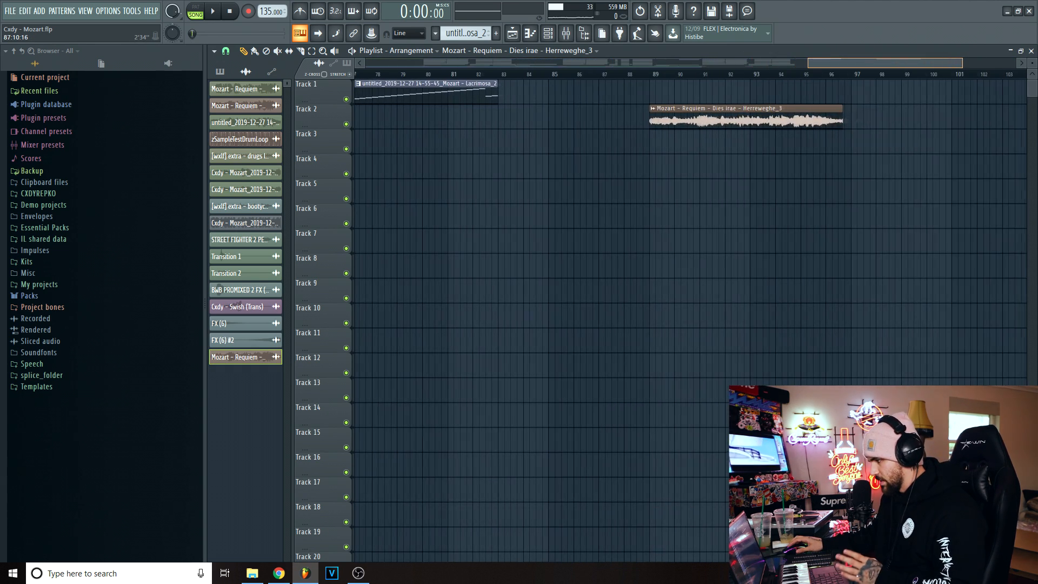
{"action": "scroll", "coordinate": [817, 88], "scroll_direction": "up", "scroll_amount": 4}
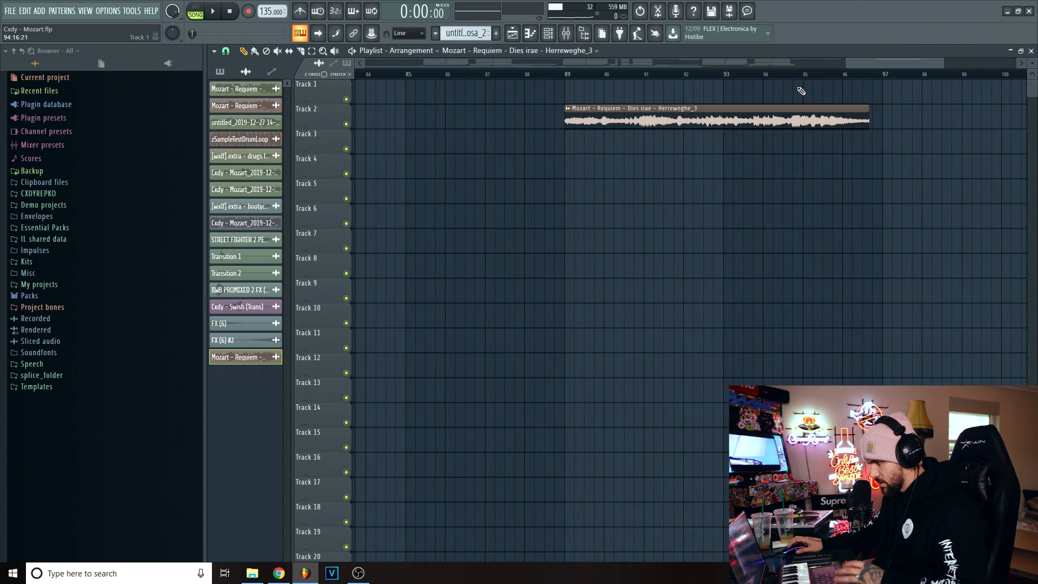
- Play the new clip from bar 89 and from the middle of bar 90 to check its timing against the grid
{"action": "left_click", "coordinate": [571, 75]}
{"action": "key", "text": "space"}
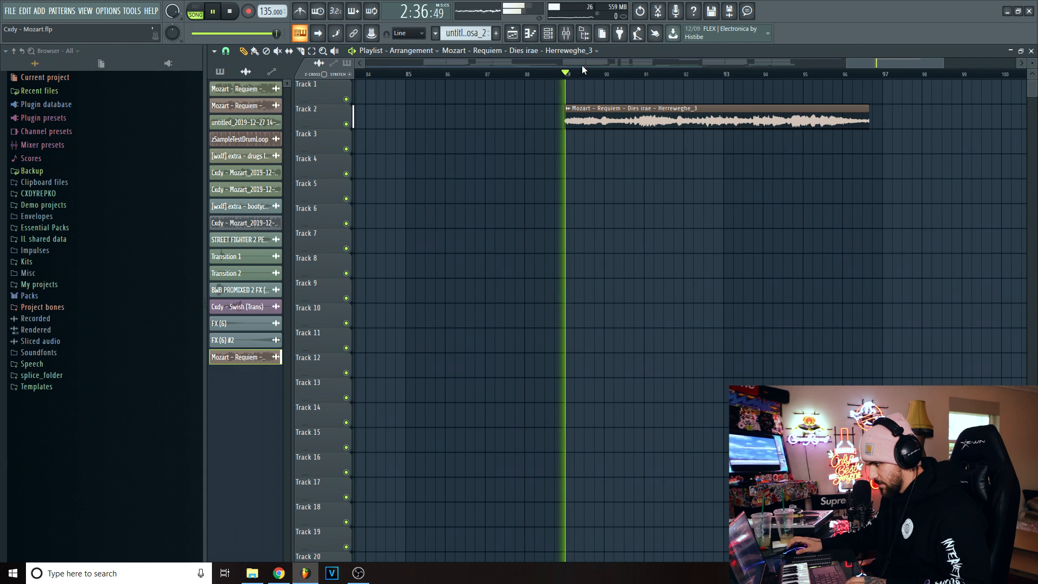
{"action": "scroll", "coordinate": [600, 81], "scroll_direction": "up", "scroll_amount": 3}
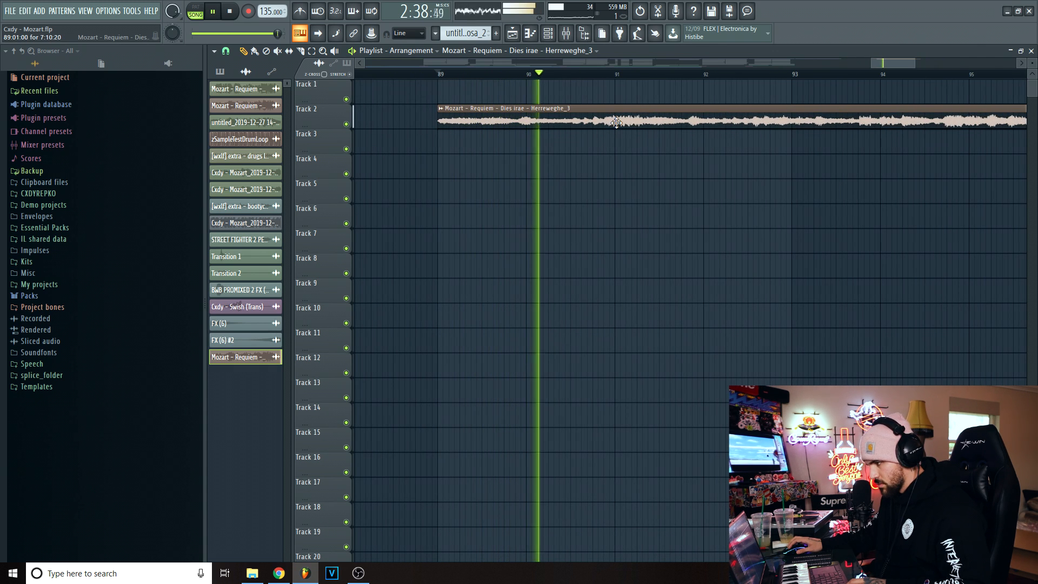
{"action": "key", "text": "space"}
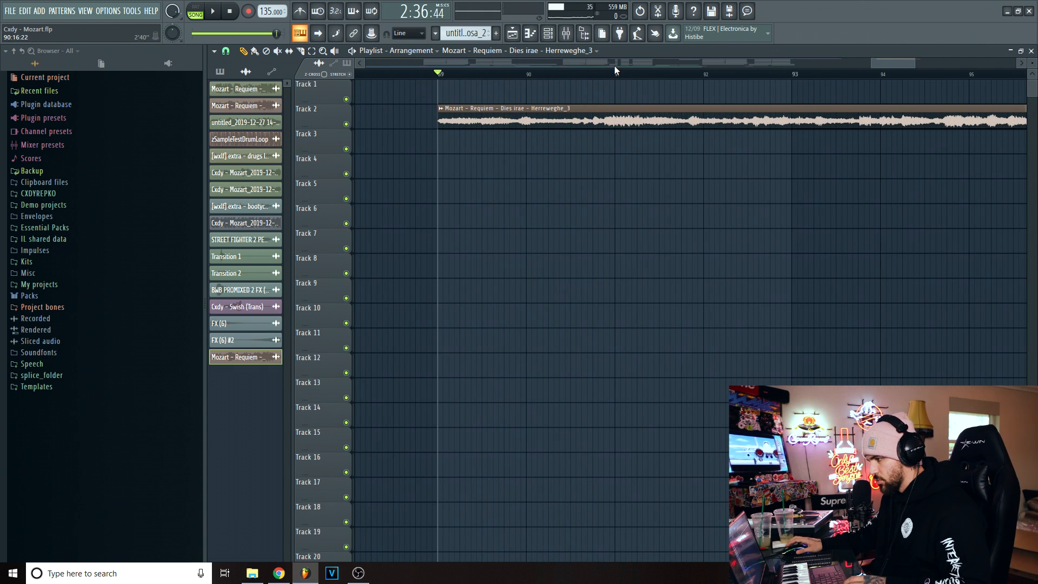
{"action": "key", "text": "space"}
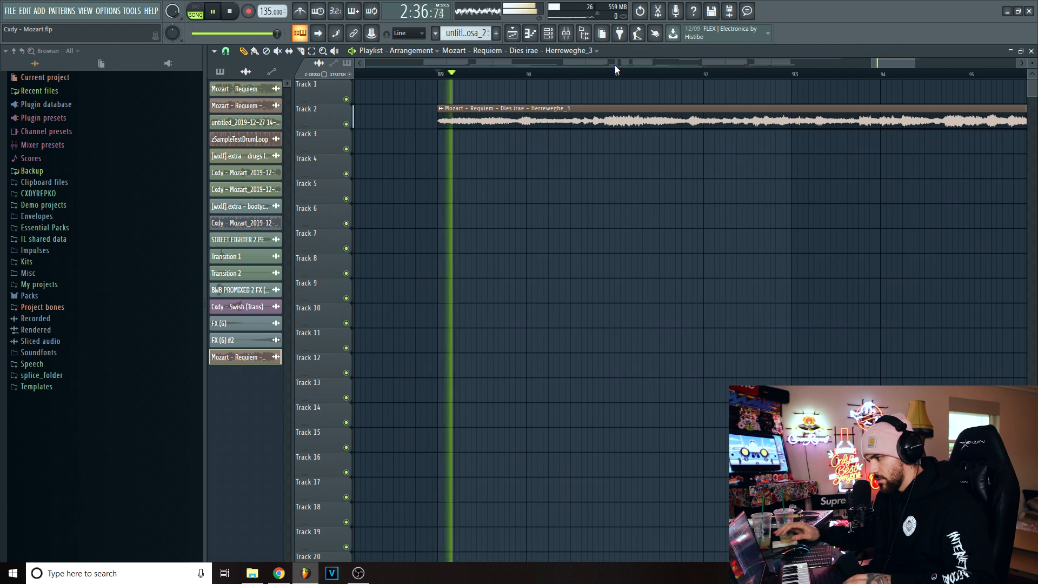
{"action": "key", "text": "space"}
{"action": "left_click", "coordinate": [585, 70]}
{"action": "key", "text": "space"}
{"action": "key", "text": "space"}
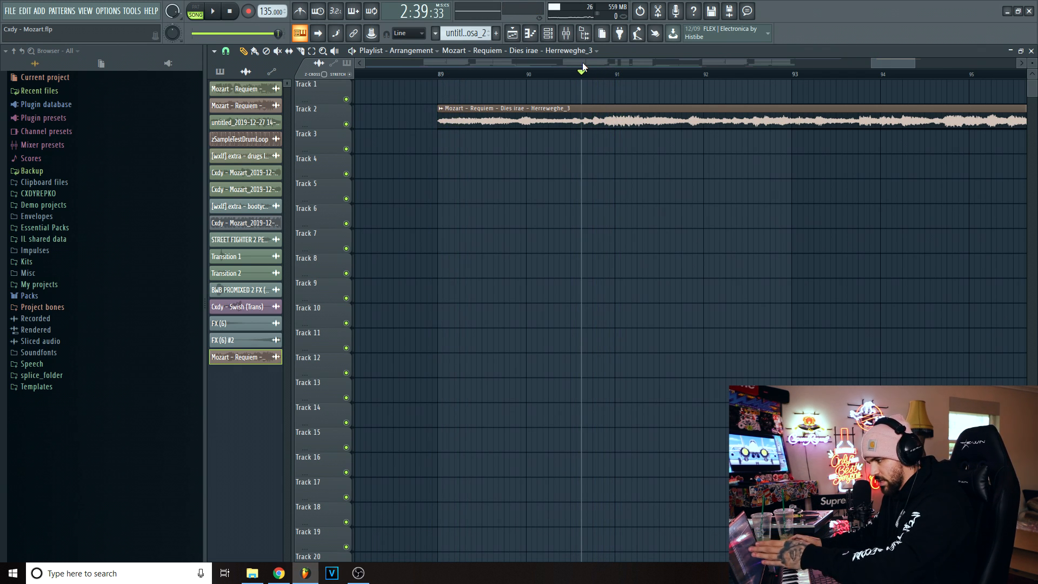
- Enable audio stretching on resize, slice the Track 2 clip just past bar 92 and delete its second part
{"action": "left_click_drag", "start_coordinate": [893, 63], "coordinate": [898, 63]}
{"action": "left_click", "coordinate": [351, 75]}
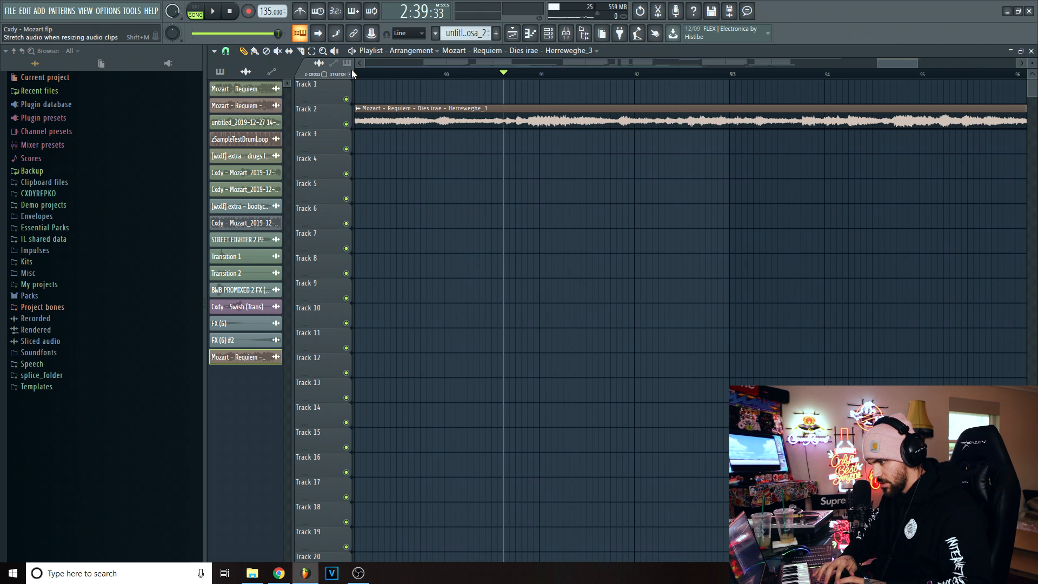
{"action": "scroll", "coordinate": [539, 116], "scroll_direction": "down", "scroll_amount": 2}
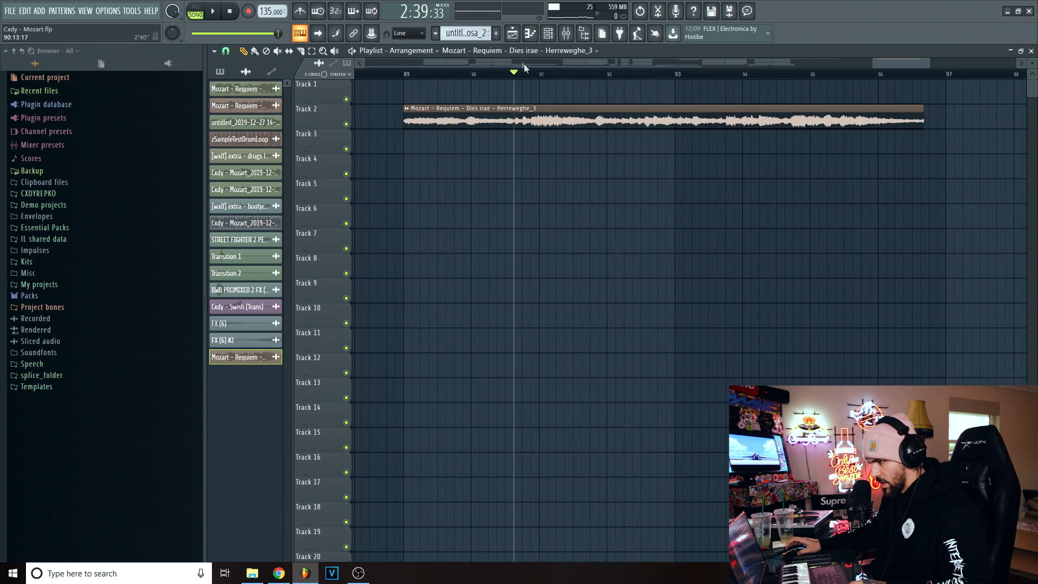
{"action": "left_click", "coordinate": [300, 53]}
{"action": "left_click_drag", "start_coordinate": [621, 82], "coordinate": [621, 130]}
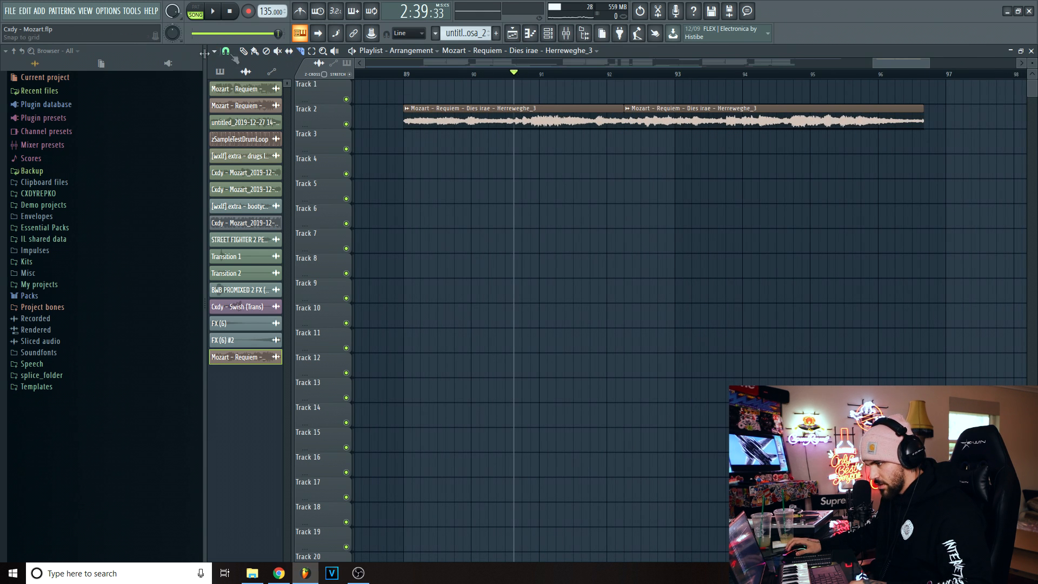
{"action": "scroll", "coordinate": [553, 75], "scroll_direction": "down", "scroll_amount": 1}
{"action": "scroll", "coordinate": [562, 103], "scroll_direction": "up", "scroll_amount": 2}
{"action": "scroll", "coordinate": [568, 122], "scroll_direction": "up", "scroll_amount": 1}
{"action": "scroll", "coordinate": [550, 89], "scroll_direction": "up", "scroll_amount": 1}
{"action": "right_click", "coordinate": [717, 115]}
- Time-stretch the remaining clip until it ends near the middle of bar 92, checking the timing by ear
{"action": "scroll", "coordinate": [594, 81], "scroll_direction": "up", "scroll_amount": 2}
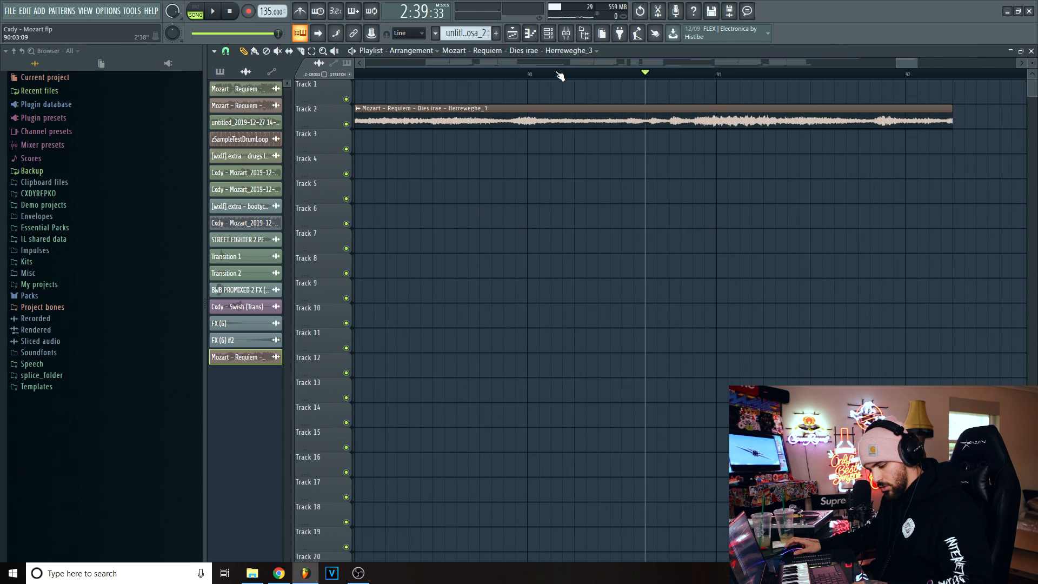
{"action": "left_click_drag", "start_coordinate": [951, 126], "coordinate": [989, 128]}
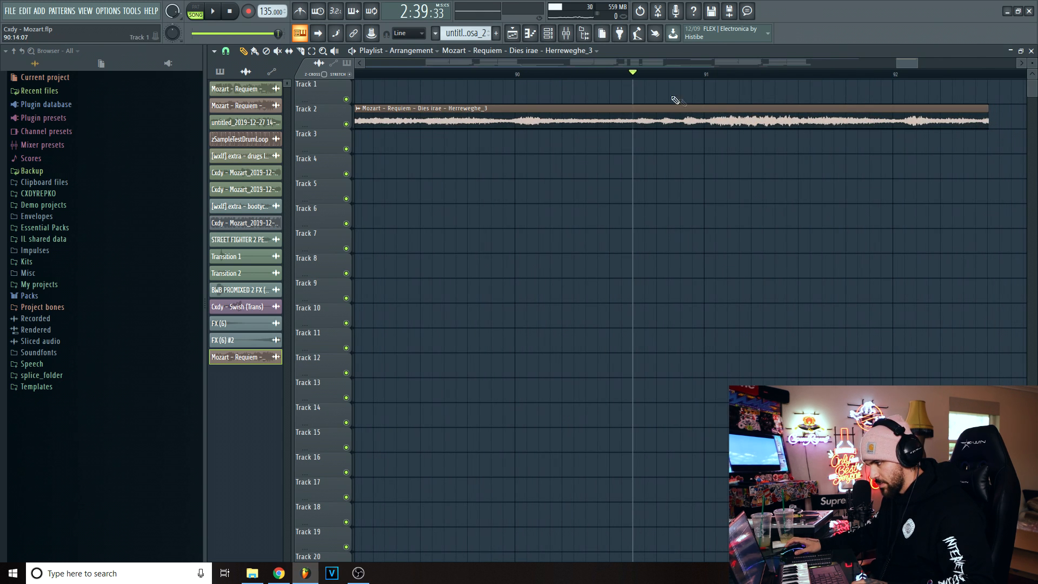
{"action": "left_click", "coordinate": [490, 74]}
{"action": "key", "text": "space"}
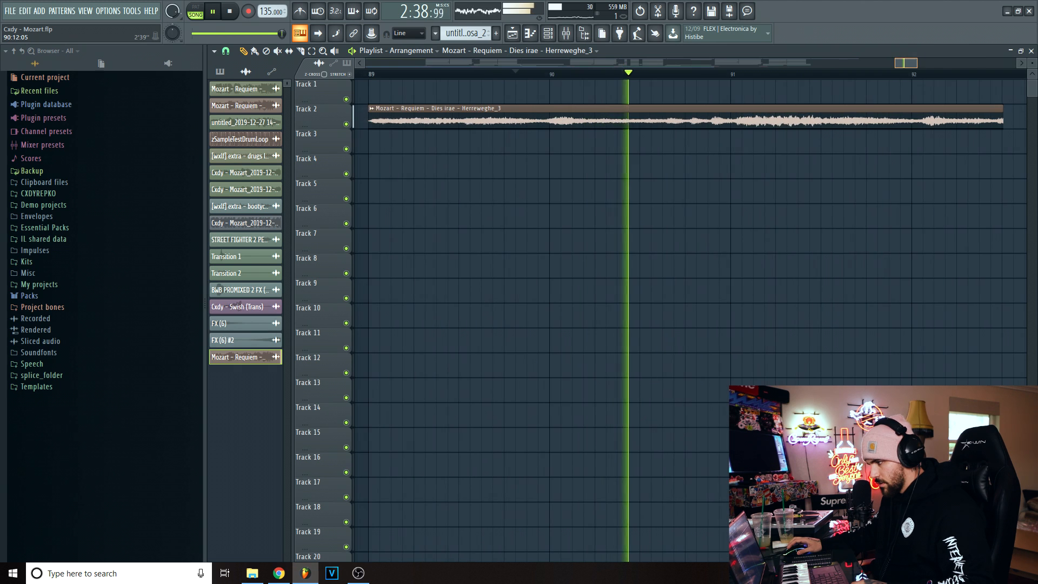
{"action": "left_click_drag", "start_coordinate": [910, 64], "coordinate": [911, 67]}
{"action": "key", "text": "space"}
{"action": "key", "text": "space"}
- Play the stretched clip around bar 91 to check that the note falls on the downbeat
{"action": "key", "text": "space"}
{"action": "left_click_drag", "start_coordinate": [922, 115], "coordinate": [912, 115]}
{"action": "left_click", "coordinate": [594, 74]}
{"action": "key", "text": "space"}
{"action": "key", "text": "space"}
{"action": "key", "text": "space"}
{"action": "key", "text": "space"}
{"action": "left_click", "coordinate": [613, 75]}
{"action": "key", "text": "space"}
- Extend the Track 2 clip's end without stretching to restore the rest of the phrase up to just past bar 97
{"action": "key", "text": "space"}
{"action": "key", "text": "space"}
{"action": "scroll", "coordinate": [613, 74], "scroll_direction": "down", "scroll_amount": 3}
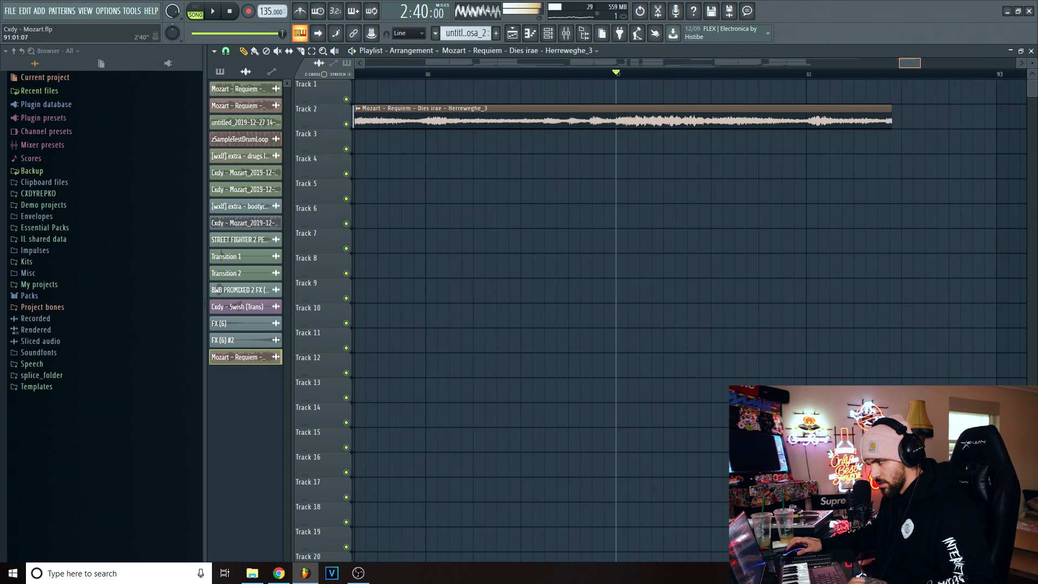
{"action": "key", "text": "space"}
{"action": "left_click_drag", "start_coordinate": [823, 122], "coordinate": [972, 128]}
{"action": "key", "text": "space"}
{"action": "scroll", "coordinate": [740, 75], "scroll_direction": "down", "scroll_amount": 2}
{"action": "scroll", "coordinate": [731, 74], "scroll_direction": "up", "scroll_amount": 3}
{"action": "scroll", "coordinate": [731, 75], "scroll_direction": "down", "scroll_amount": 1}
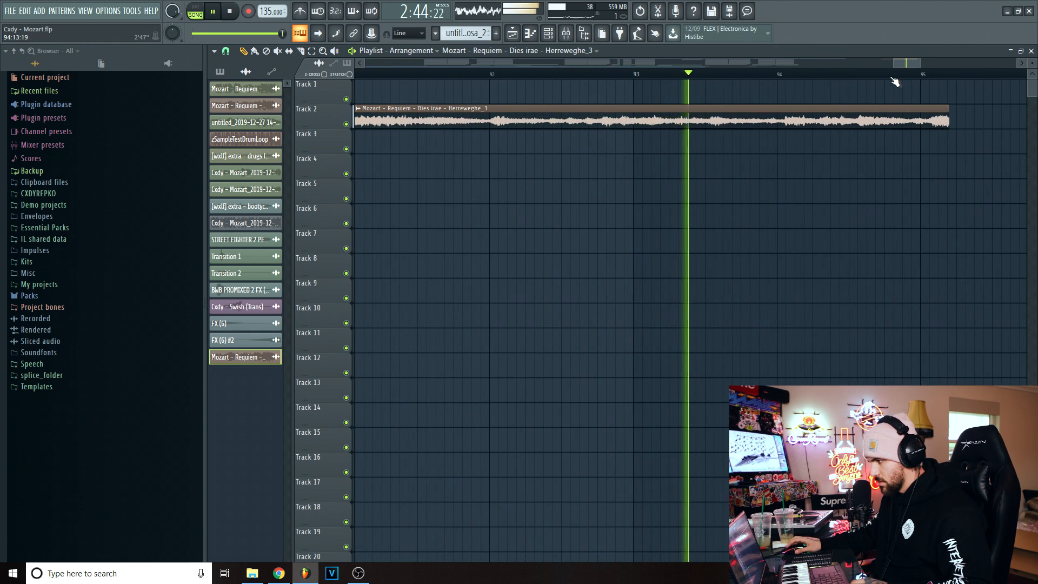
{"action": "scroll", "coordinate": [898, 76], "scroll_direction": "down", "scroll_amount": 2}
{"action": "left_click_drag", "start_coordinate": [759, 121], "coordinate": [931, 126]}
{"action": "scroll", "coordinate": [869, 80], "scroll_direction": "up", "scroll_amount": 2}
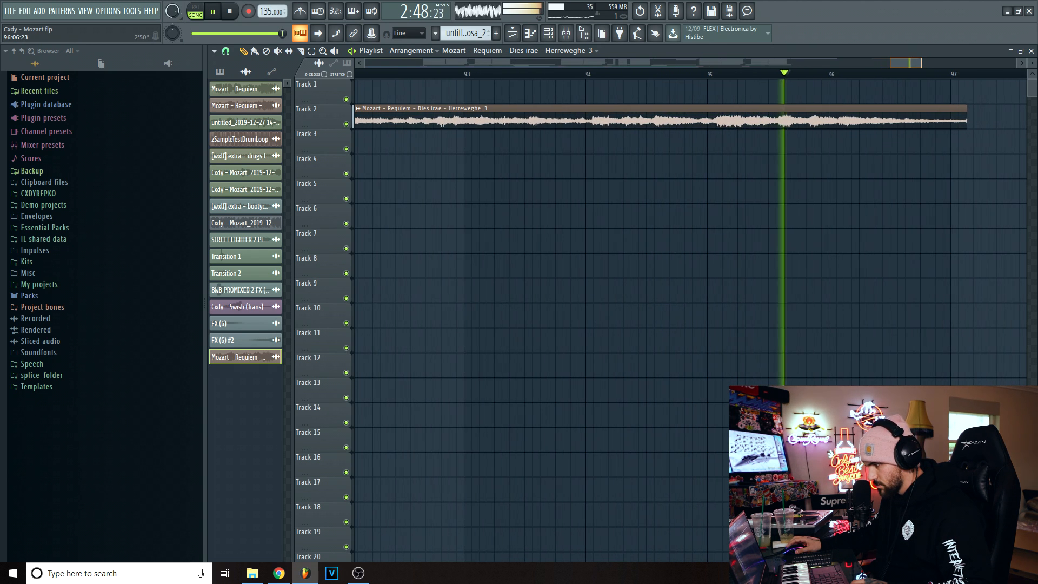
- Play the extended clip from bar 91 onward to compare its note changes with the bar lines
{"action": "key", "text": "space"}
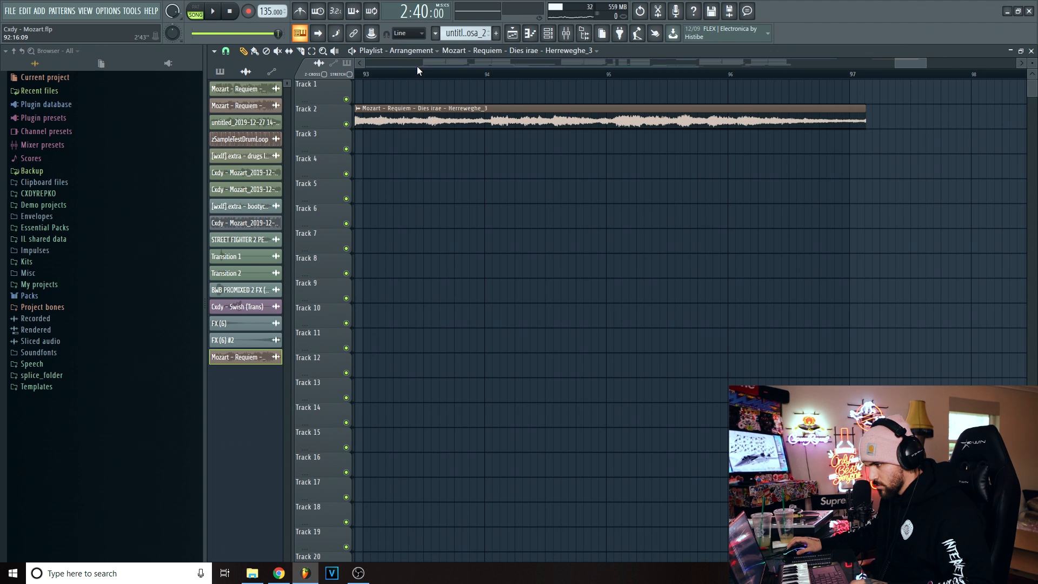
{"action": "key", "text": "space"}
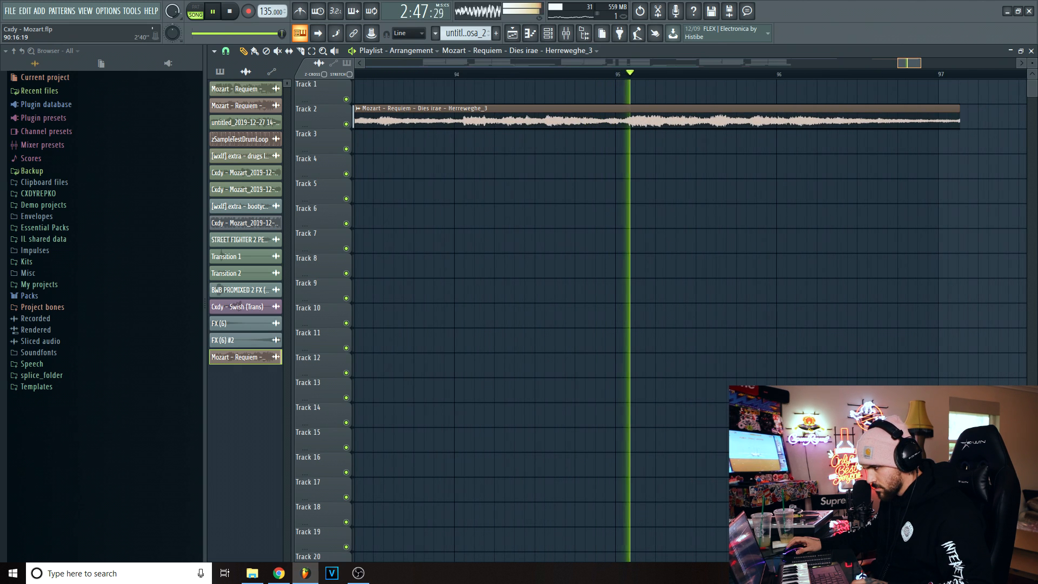
{"action": "scroll", "coordinate": [464, 65], "scroll_direction": "down", "scroll_amount": 1}
{"action": "key", "text": "space"}
{"action": "key", "text": "space"}
{"action": "scroll", "coordinate": [464, 65], "scroll_direction": "down", "scroll_amount": 2}
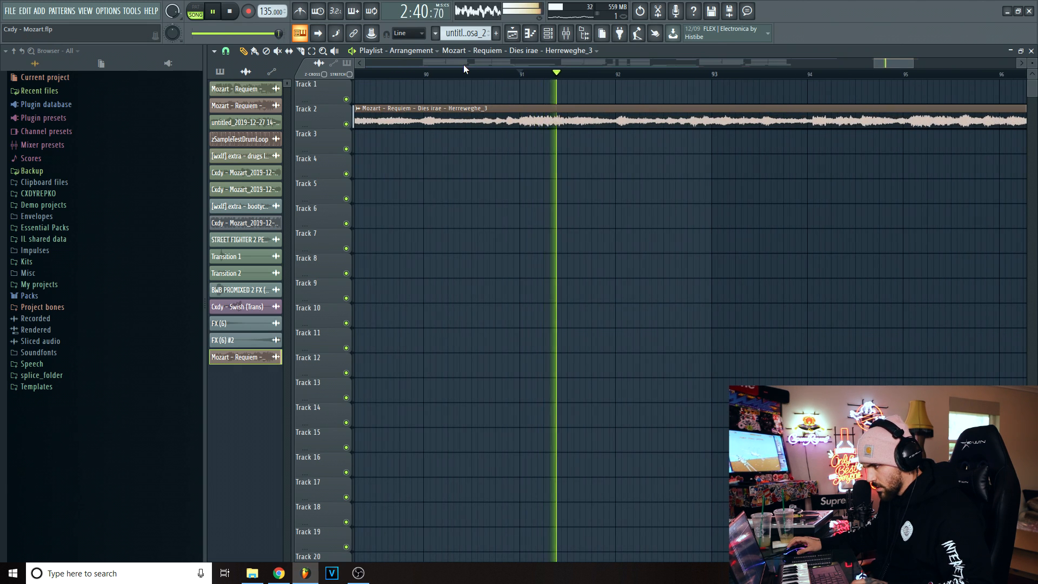
{"action": "scroll", "coordinate": [465, 68], "scroll_direction": "down", "scroll_amount": 1}
{"action": "left_click", "coordinate": [531, 73]}
{"action": "left_click_drag", "start_coordinate": [860, 63], "coordinate": [873, 63]}
- Compress the clip slightly so it ends at bar 97, about 8 bars long, and play it from the start
{"action": "scroll", "coordinate": [886, 64], "scroll_direction": "up", "scroll_amount": 2}
{"action": "scroll", "coordinate": [465, 73], "scroll_direction": "up", "scroll_amount": 4}
{"action": "scroll", "coordinate": [465, 74], "scroll_direction": "down", "scroll_amount": 5}
{"action": "left_click_drag", "start_coordinate": [893, 63], "coordinate": [905, 63]}
{"action": "key", "text": "space"}
{"action": "left_click_drag", "start_coordinate": [982, 126], "coordinate": [972, 129]}
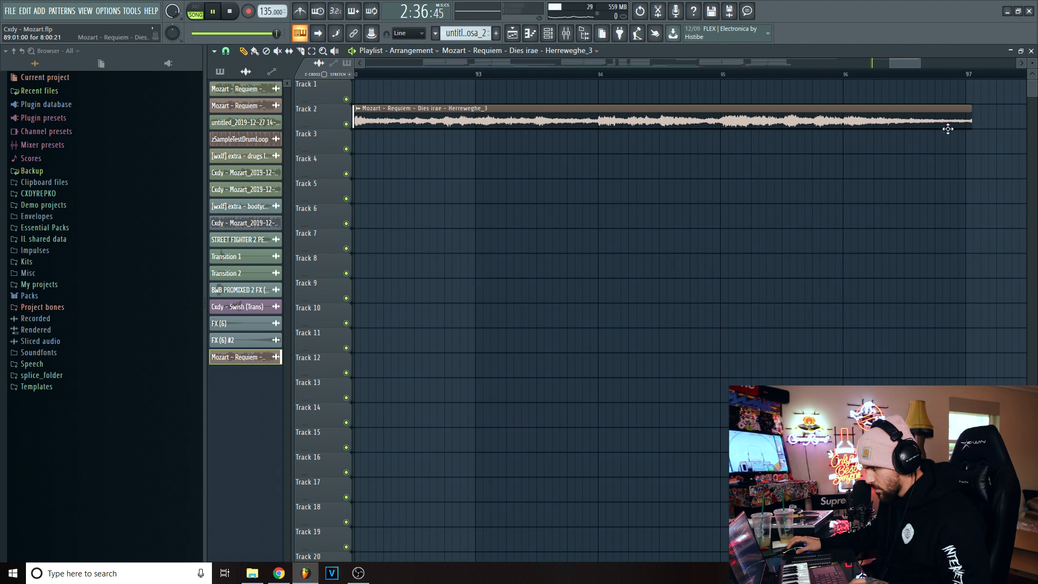
{"action": "key", "text": "space"}
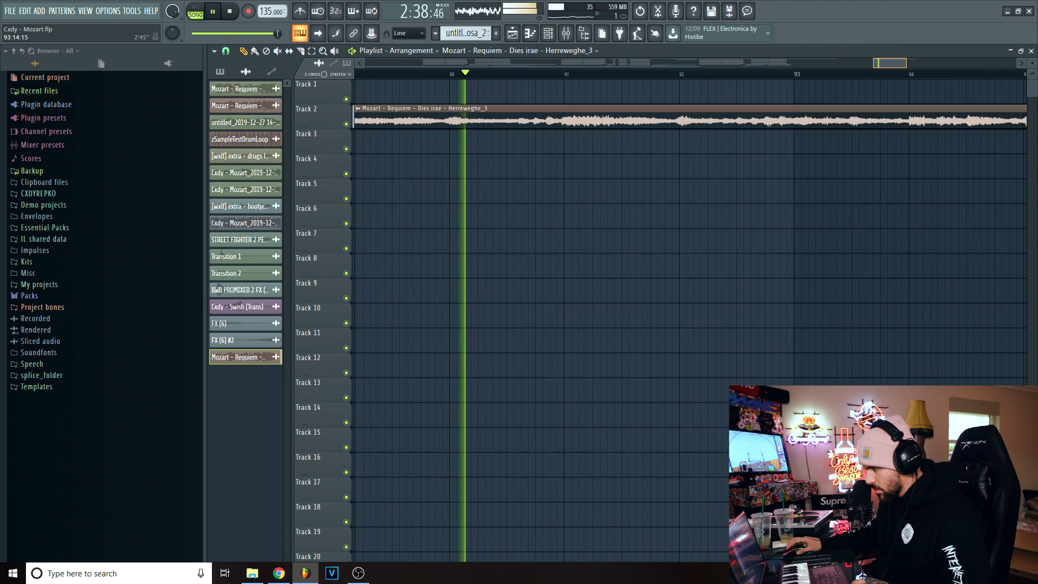
{"action": "key", "text": "space"}
{"action": "scroll", "coordinate": [500, 216], "scroll_direction": "down", "scroll_amount": 1}
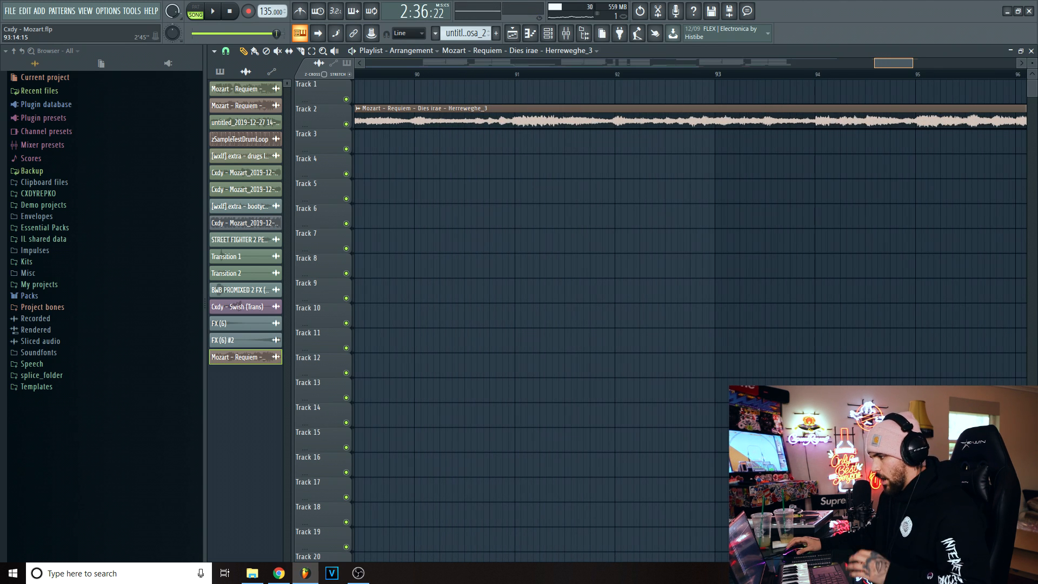
{"action": "scroll", "coordinate": [500, 217], "scroll_direction": "down", "scroll_amount": 3}
{"action": "scroll", "coordinate": [500, 216], "scroll_direction": "up", "scroll_amount": 1}
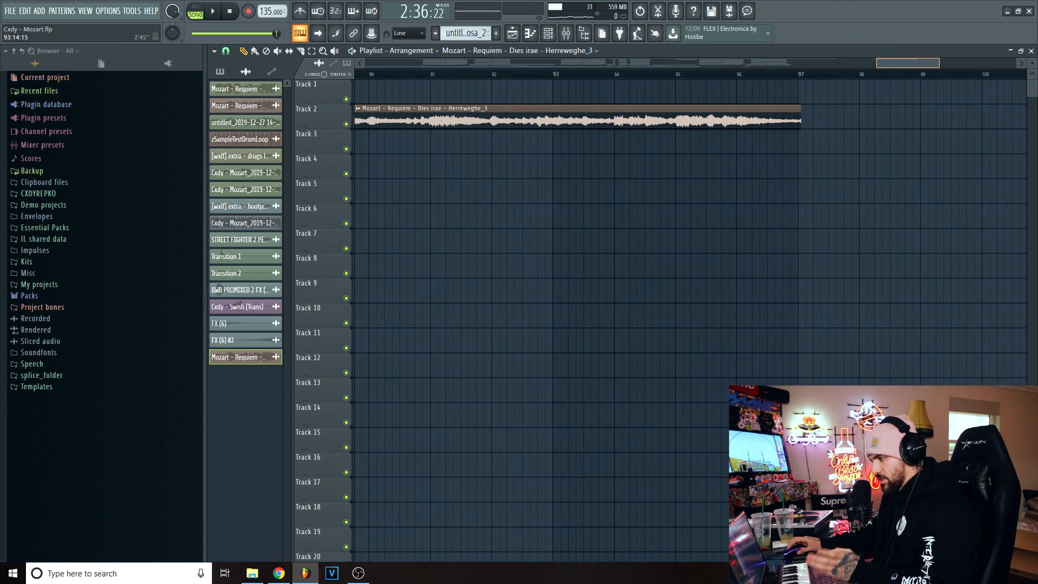
- Examine how the Track 2 clip's waveform peaks line up with the bar lines from 89 to 97
{"action": "scroll", "coordinate": [500, 216], "scroll_direction": "up", "scroll_amount": 3}
{"action": "left_click_drag", "start_coordinate": [902, 62], "coordinate": [900, 63]}
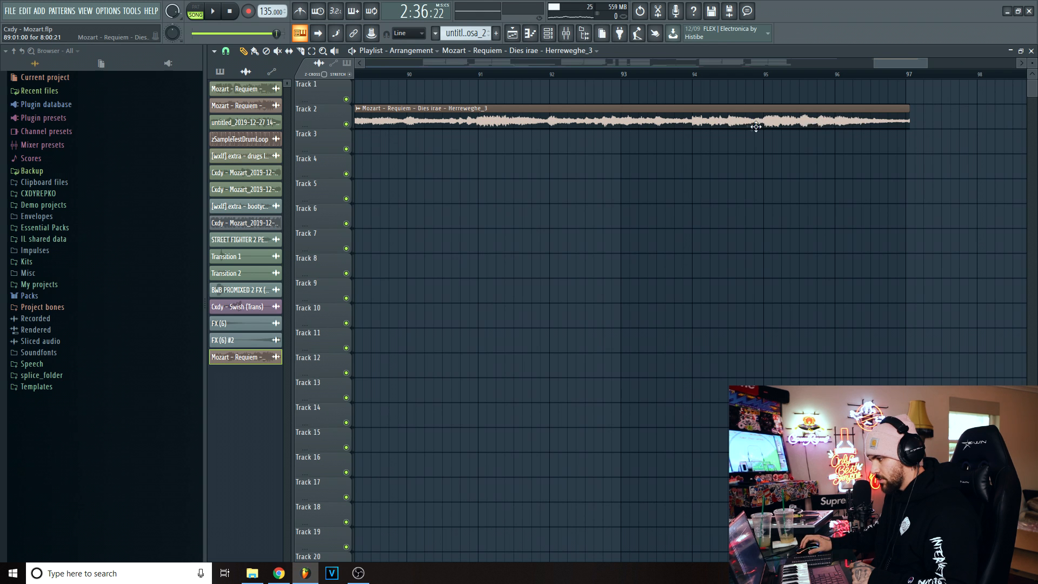
{"action": "left_click_drag", "start_coordinate": [518, 63], "coordinate": [516, 63]}
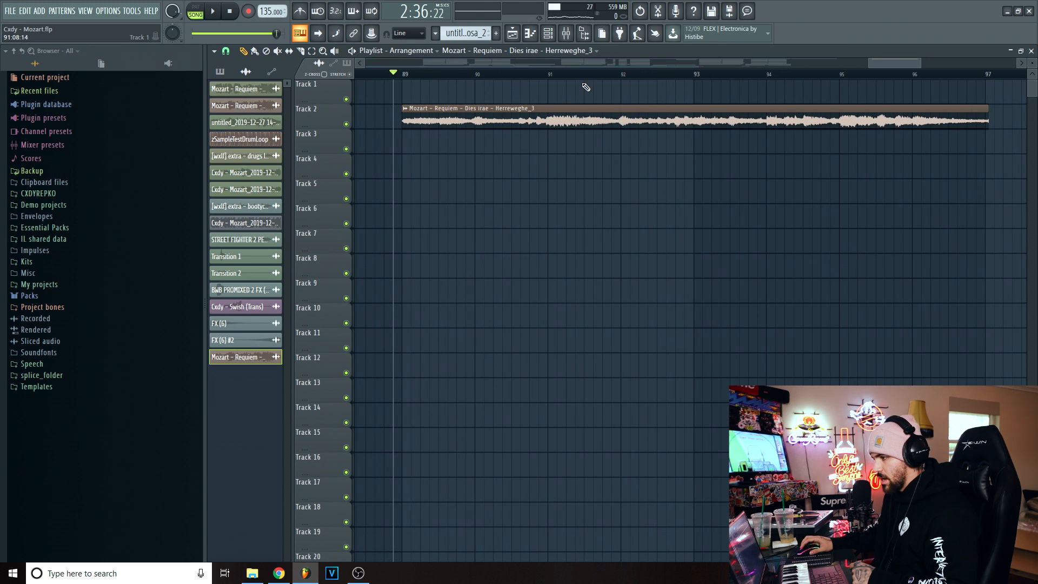
{"action": "scroll", "coordinate": [713, 88], "scroll_direction": "up", "scroll_amount": 1}
{"action": "scroll", "coordinate": [498, 88], "scroll_direction": "up", "scroll_amount": 2}
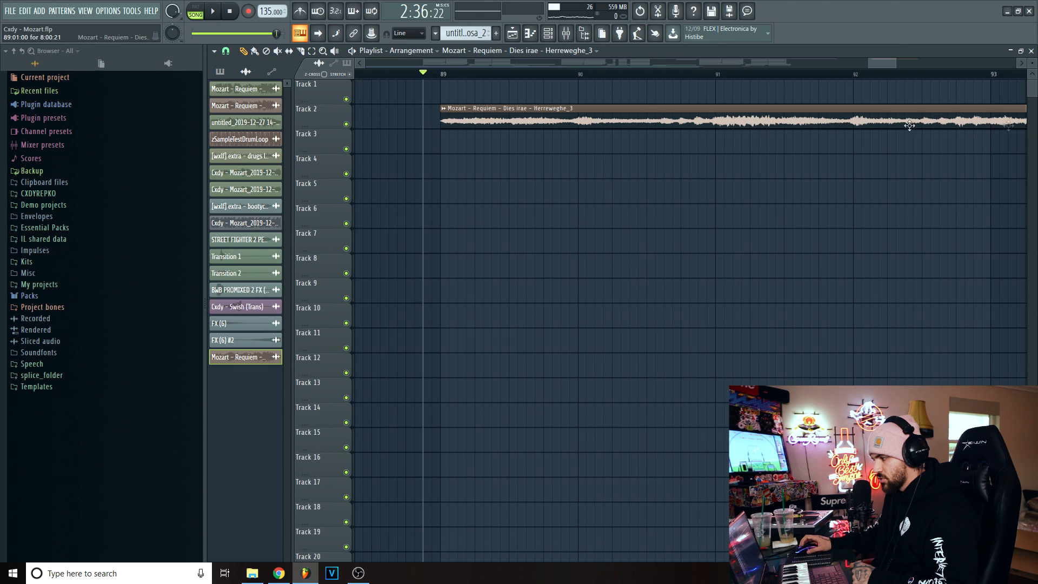
{"action": "scroll", "coordinate": [669, 112], "scroll_direction": "down", "scroll_amount": 2}
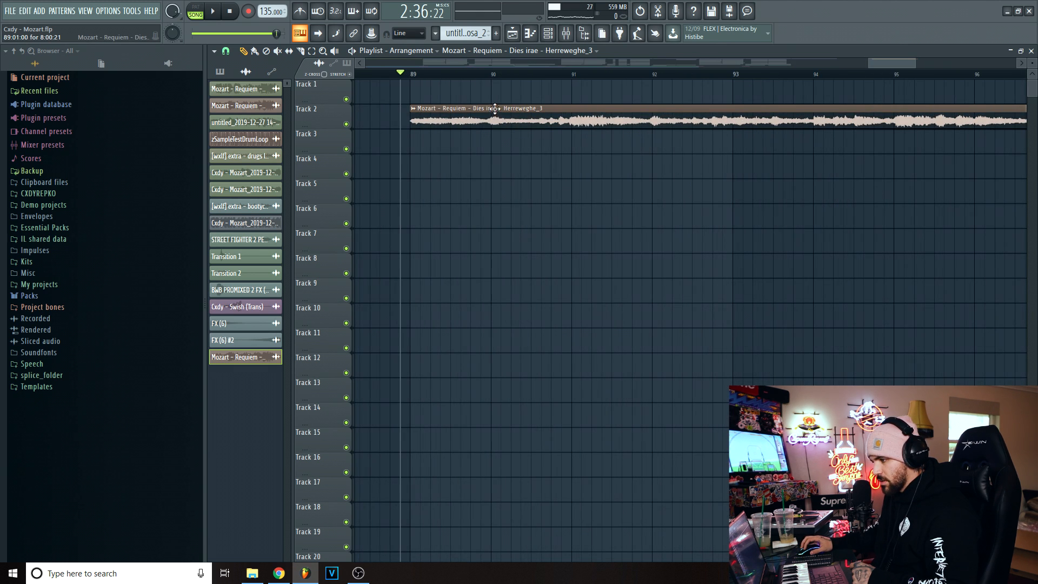
{"action": "scroll", "coordinate": [546, 66], "scroll_direction": "up", "scroll_amount": 2}
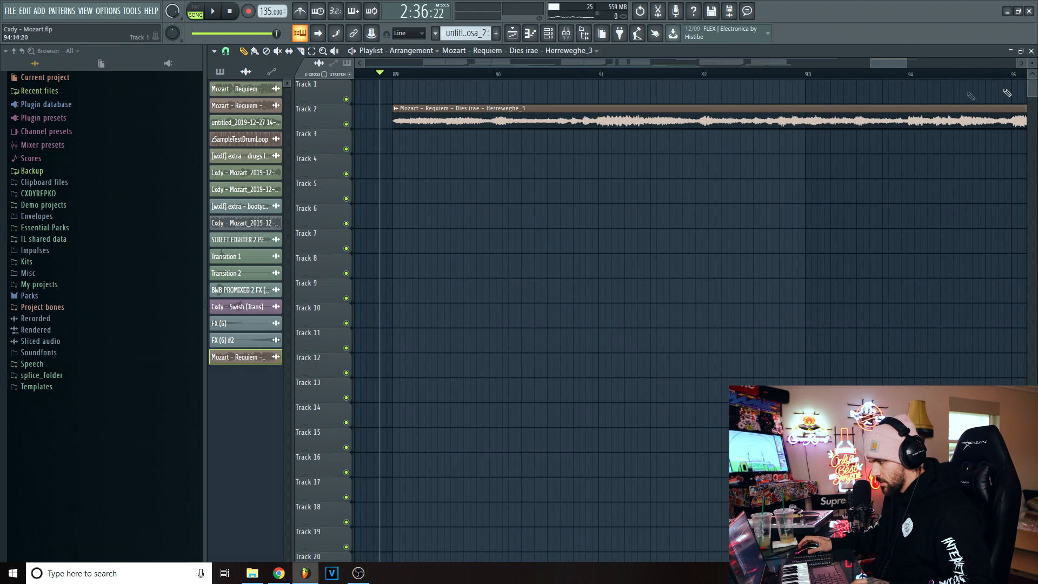
{"action": "scroll", "coordinate": [809, 75], "scroll_direction": "down", "scroll_amount": 2}
{"action": "scroll", "coordinate": [541, 82], "scroll_direction": "down", "scroll_amount": 2}
- Stretch the Track 2 clip's end to just before bar 98, a length of 8:14:21, and play its start
{"action": "left_click_drag", "start_coordinate": [802, 120], "coordinate": [860, 123]}
{"action": "key", "text": "space"}
{"action": "scroll", "coordinate": [653, 74], "scroll_direction": "up", "scroll_amount": 4}
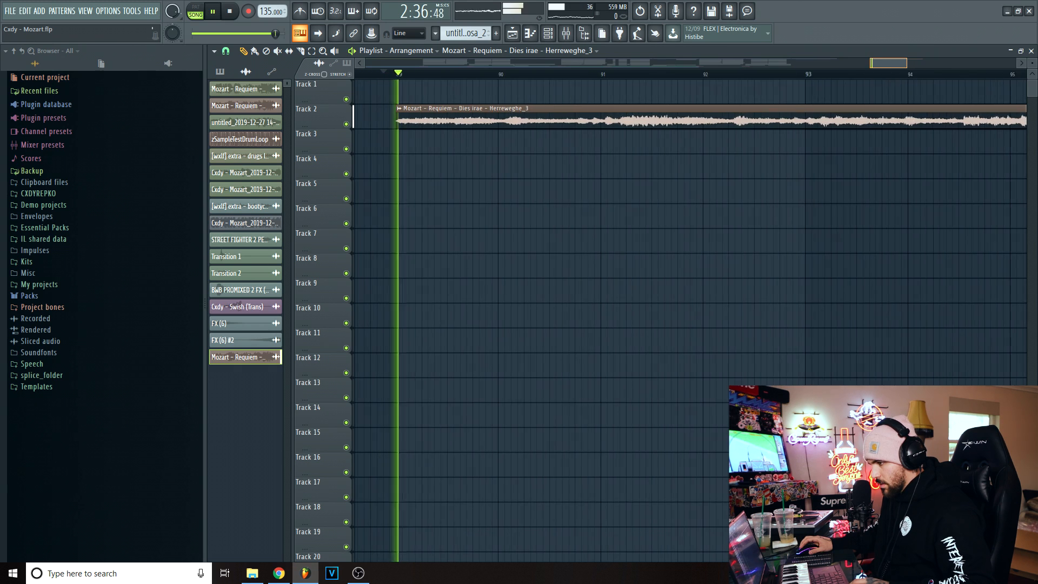
{"action": "key", "text": "space"}
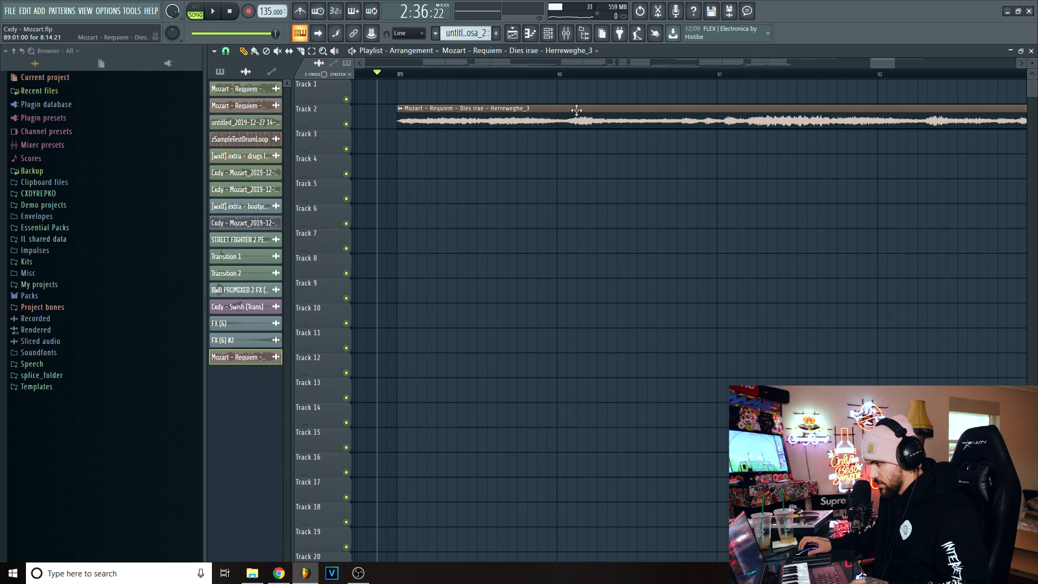
- Slice off and delete the part of the Track 2 clip after the note change past bar 91, compressing the first slice to 2:03:20
{"action": "left_click", "coordinate": [300, 52]}
{"action": "left_click_drag", "start_coordinate": [777, 102], "coordinate": [778, 125]}
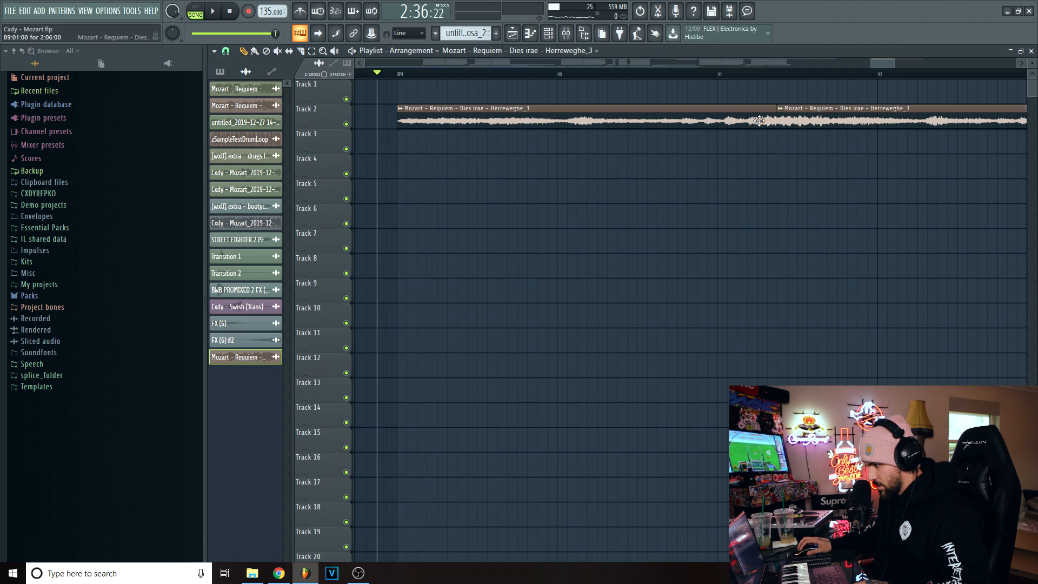
{"action": "mouse_move", "coordinate": [774, 118]}
{"action": "left_mouse_down"}
{"action": "mouse_move", "coordinate": [741, 118]}
{"action": "mouse_move", "coordinate": [755, 118]}
{"action": "left_mouse_up"}
{"action": "scroll", "coordinate": [761, 80], "scroll_direction": "down", "scroll_amount": 2}
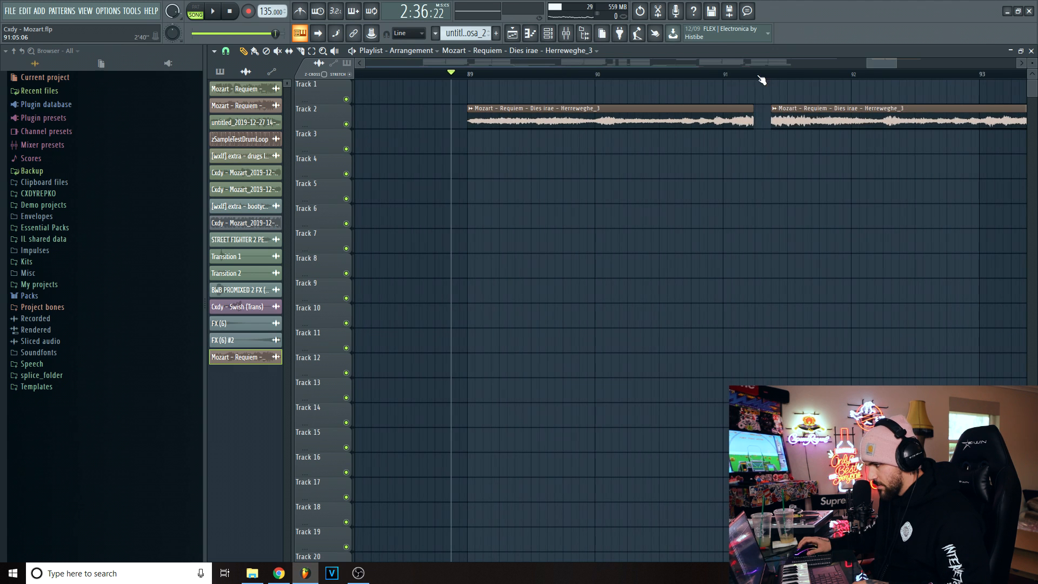
{"action": "right_click", "coordinate": [785, 116]}
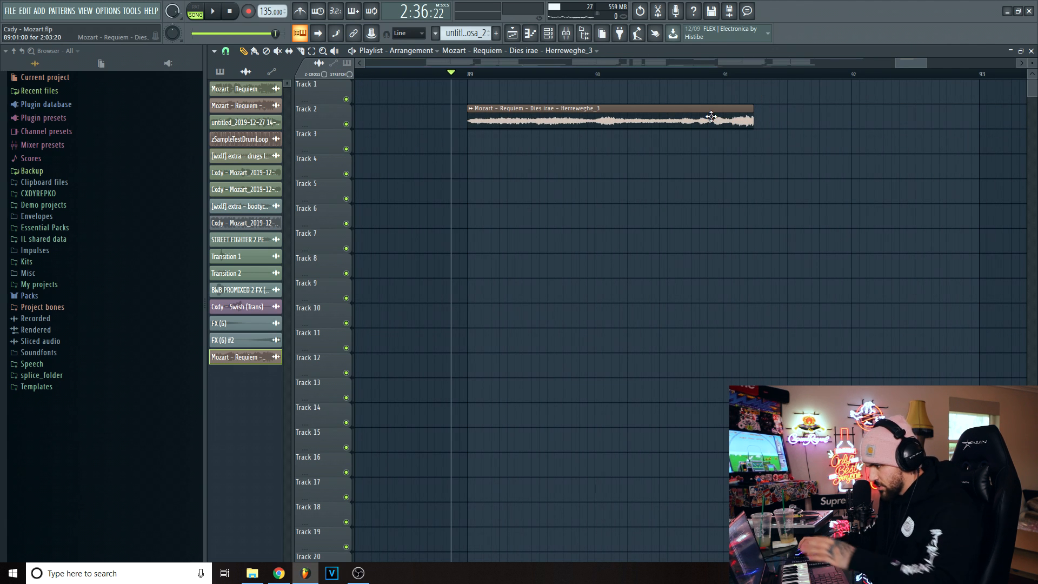
- Extend the remaining Track 2 slice without stretching to restore the phrase to just past bar 97, and play it briefly
{"action": "left_click_drag", "start_coordinate": [760, 123], "coordinate": [1021, 129]}
{"action": "scroll", "coordinate": [912, 103], "scroll_direction": "down", "scroll_amount": 1}
{"action": "left_click_drag", "start_coordinate": [936, 120], "coordinate": [997, 120]}
{"action": "left_click_drag", "start_coordinate": [902, 64], "coordinate": [882, 64]}
{"action": "key", "text": "space"}
{"action": "key", "text": "space"}
{"action": "scroll", "coordinate": [850, 75], "scroll_direction": "down", "scroll_amount": 1}
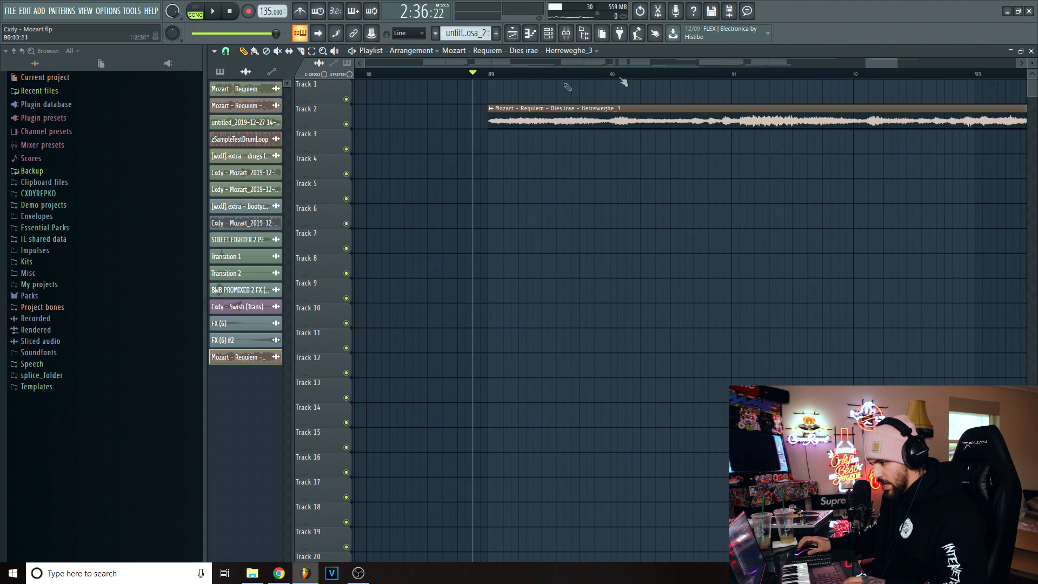
- Place zSampleTestDrumLoop from the Cxdy Go To folder in 1. Secret Sauce on Track 3 at bar 89
{"action": "left_click", "coordinate": [48, 228]}
{"action": "left_click", "coordinate": [52, 239]}
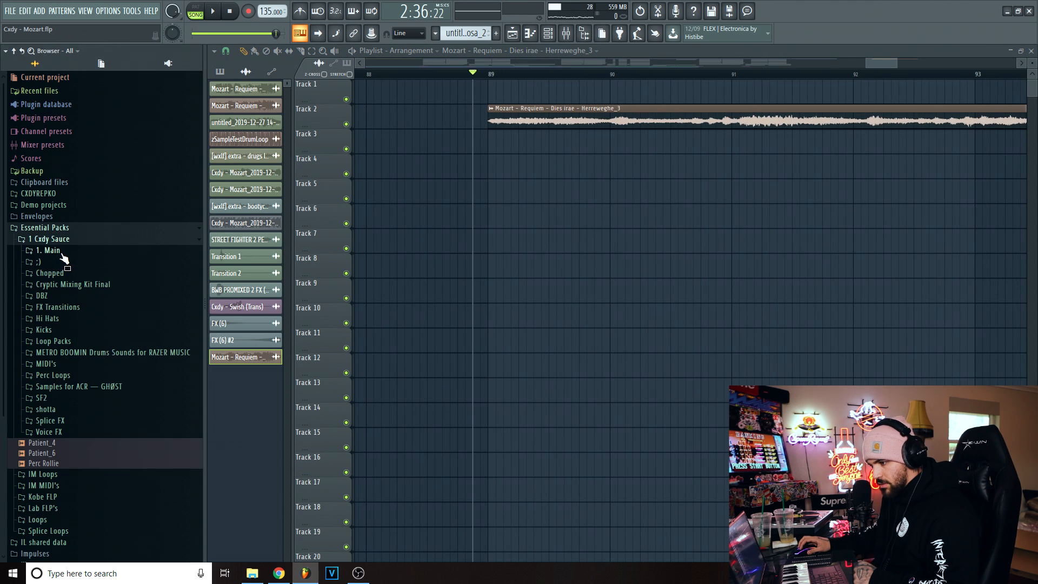
{"action": "left_click", "coordinate": [52, 250]}
{"action": "left_click", "coordinate": [67, 262]}
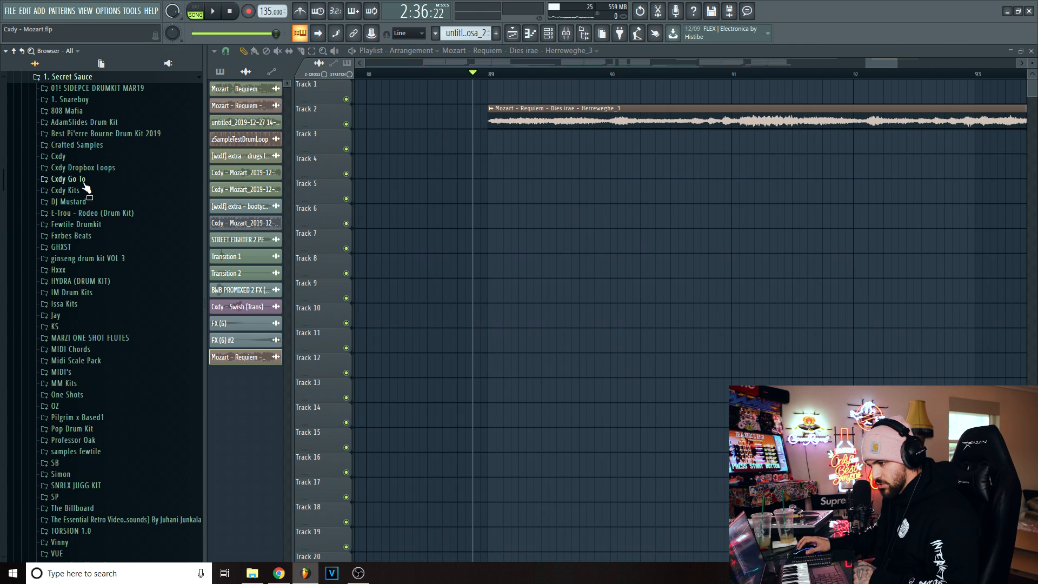
{"action": "left_click", "coordinate": [75, 182]}
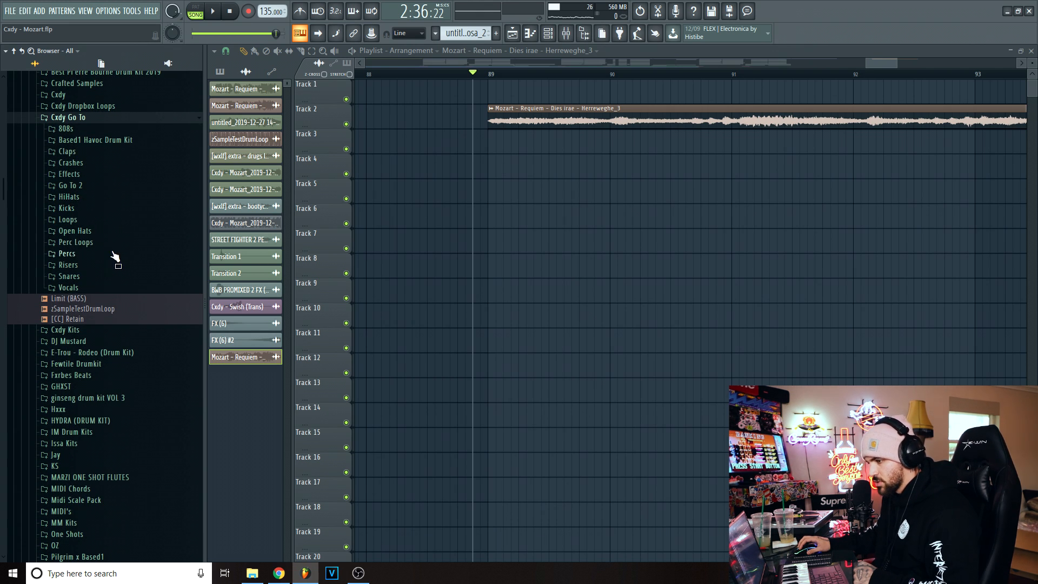
{"action": "left_click", "coordinate": [70, 185]}
{"action": "left_click", "coordinate": [106, 185]}
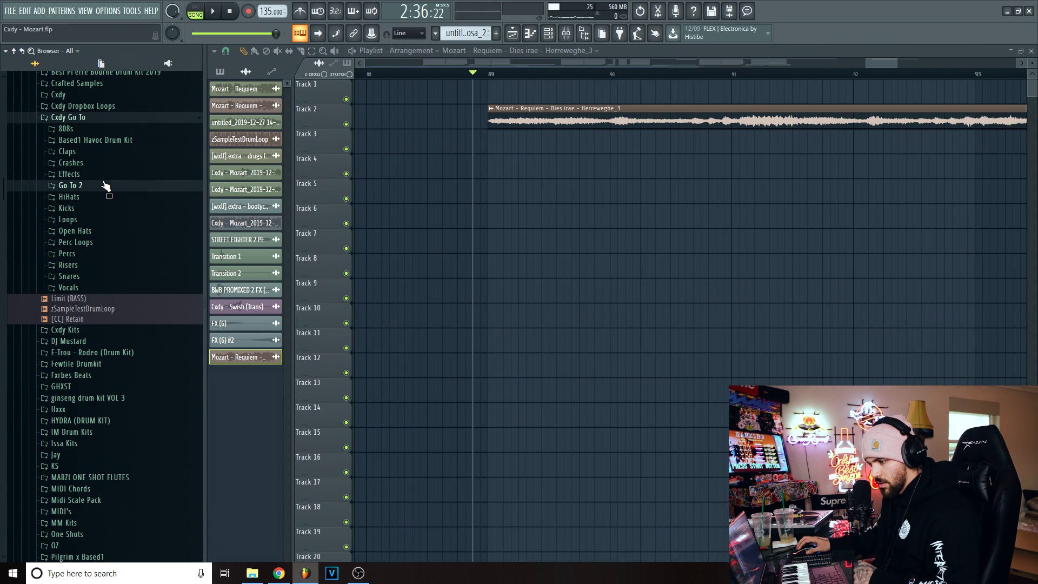
{"action": "left_click_drag", "start_coordinate": [96, 309], "coordinate": [517, 149]}
- Play the drum loop together with the Mozart clip from bar 89 to check their timing against each other
{"action": "key", "text": "space"}
{"action": "scroll", "coordinate": [631, 97], "scroll_direction": "down", "scroll_amount": 3}
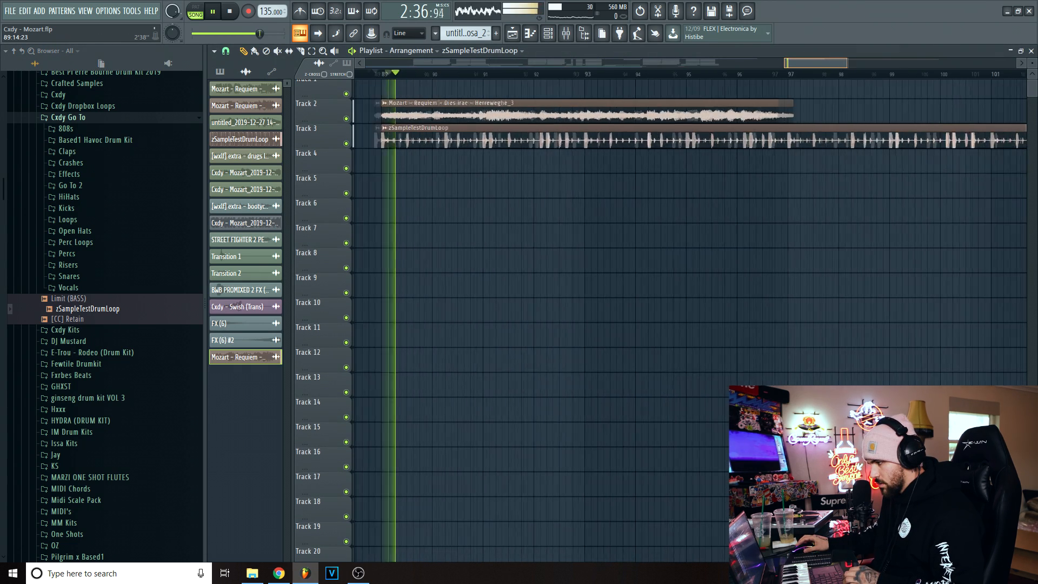
{"action": "scroll", "coordinate": [630, 162], "scroll_direction": "up", "scroll_amount": 3}
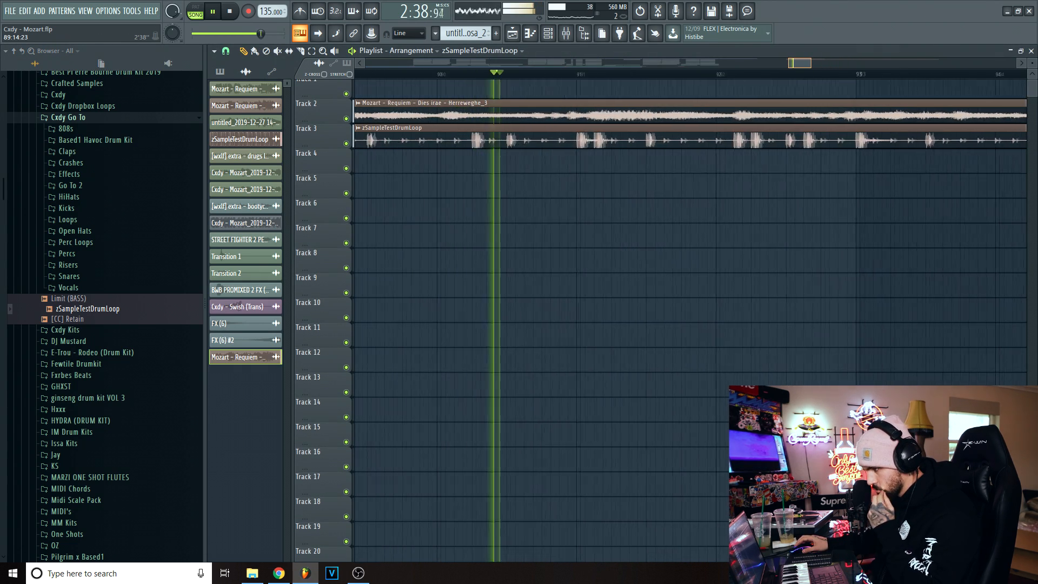
{"action": "scroll", "coordinate": [566, 78], "scroll_direction": "down", "scroll_amount": 1}
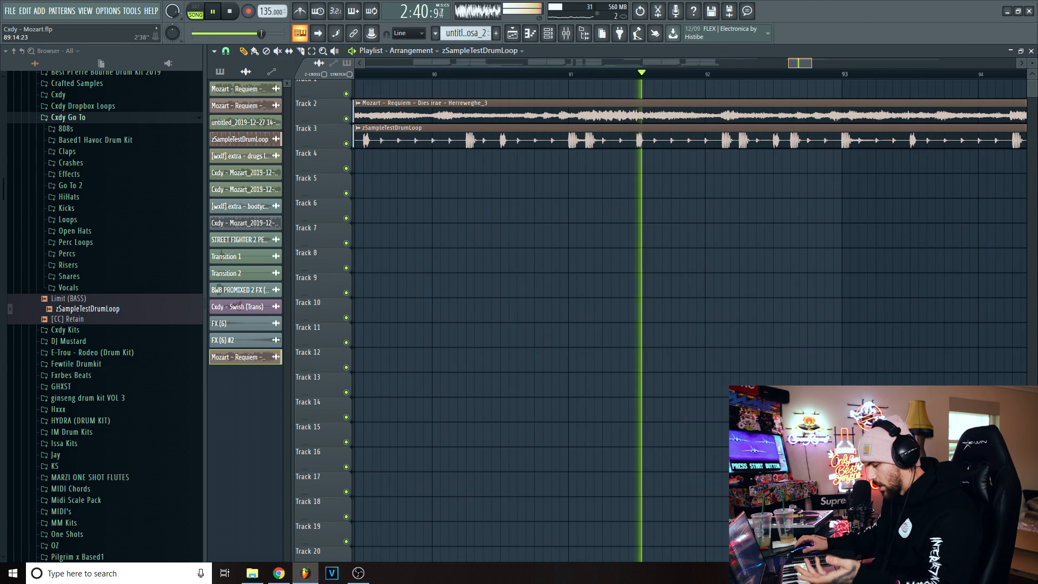
{"action": "key", "text": "space"}
{"action": "double_click", "coordinate": [563, 134]}
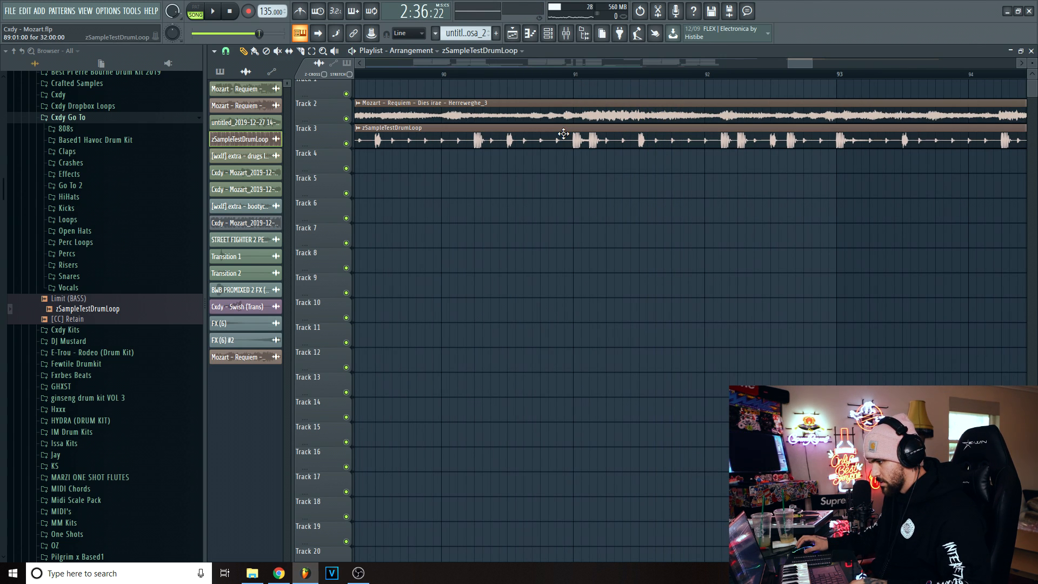
- Solo Track 2 and play the Mozart clip without the drums, starting just before bar 91
{"action": "left_click", "coordinate": [574, 75]}
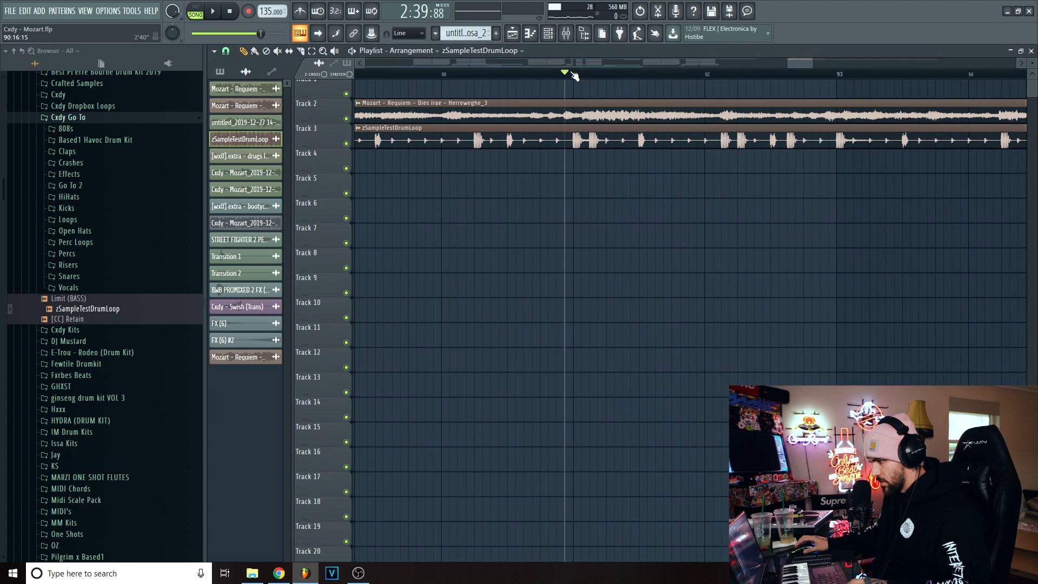
{"action": "scroll", "coordinate": [574, 77], "scroll_direction": "down", "scroll_amount": 3}
{"action": "right_click", "coordinate": [678, 130]}
{"action": "key", "text": "ctrl+z"}
{"action": "left_click_drag", "start_coordinate": [659, 74], "coordinate": [503, 74]}
{"action": "scroll", "coordinate": [865, 117], "scroll_direction": "up", "scroll_amount": 1}
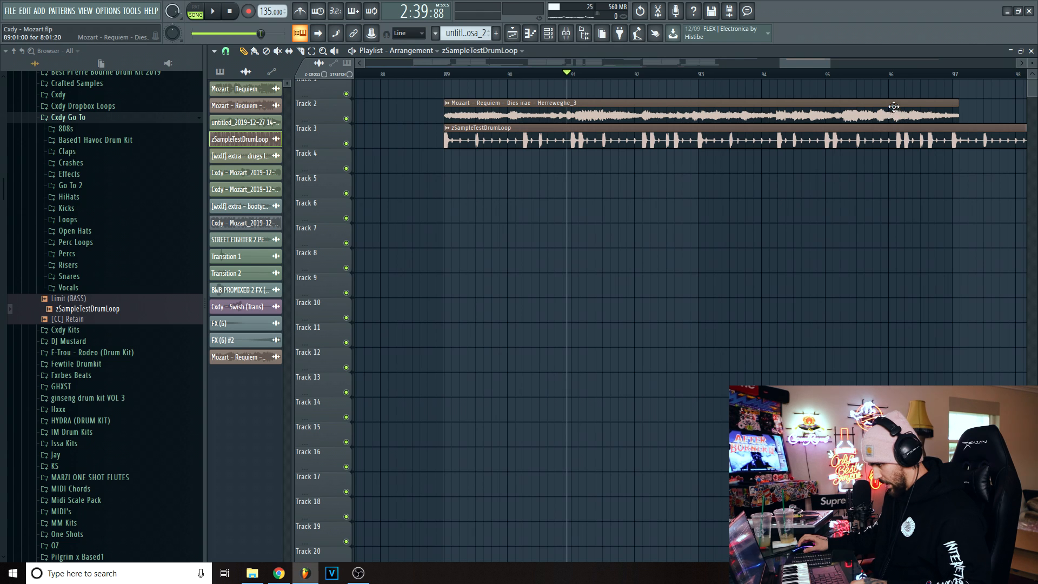
{"action": "right_click", "coordinate": [346, 120]}
{"action": "key", "text": "space"}
{"action": "mouse_move", "coordinate": [808, 64]}
{"action": "left_mouse_down"}
{"action": "mouse_move", "coordinate": [818, 79]}
{"action": "mouse_move", "coordinate": [810, 63]}
{"action": "left_mouse_up"}
- Replay the clip around bar 94 to find where its note changes, leaving the playhead at about 93:10
{"action": "left_click", "coordinate": [798, 74]}
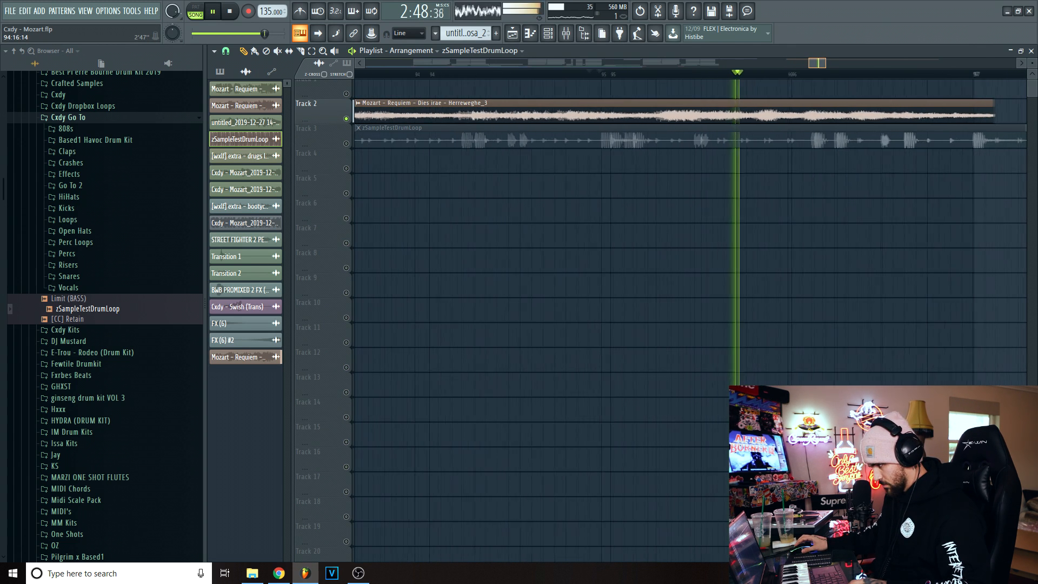
{"action": "left_click", "coordinate": [584, 74]}
{"action": "left_click", "coordinate": [425, 74]}
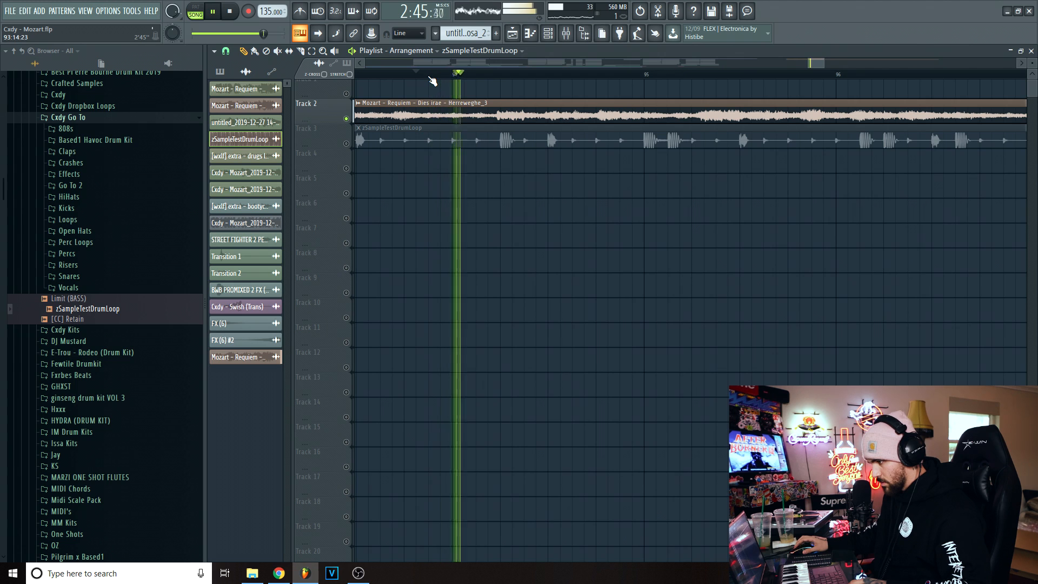
{"action": "key", "text": "space"}
{"action": "left_click", "coordinate": [442, 74]}
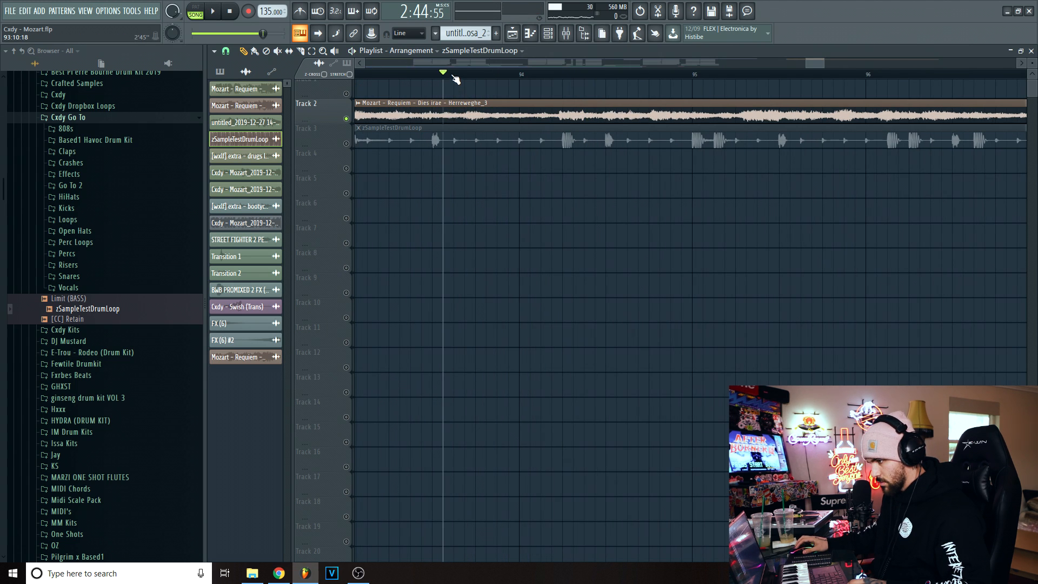
- Compress the Track 2 clip to a length of 7:12:02 so its note changes fall on bars 94 and 95, and play it
{"action": "left_click_drag", "start_coordinate": [823, 63], "coordinate": [833, 64]}
{"action": "mouse_move", "coordinate": [785, 117]}
{"action": "left_mouse_down"}
{"action": "mouse_move", "coordinate": [757, 117]}
{"action": "mouse_move", "coordinate": [793, 117]}
{"action": "left_mouse_up"}
{"action": "scroll", "coordinate": [676, 81], "scroll_direction": "left", "scroll_amount": 5}
{"action": "scroll", "coordinate": [654, 103], "scroll_direction": "up", "scroll_amount": 6}
{"action": "left_click_drag", "start_coordinate": [662, 108], "coordinate": [643, 108]}
{"action": "mouse_move", "coordinate": [788, 64]}
{"action": "left_mouse_down"}
{"action": "mouse_move", "coordinate": [828, 63]}
{"action": "mouse_move", "coordinate": [804, 63]}
{"action": "left_mouse_up"}
{"action": "key", "text": "space"}
{"action": "key", "text": "space"}
{"action": "left_click_drag", "start_coordinate": [899, 114], "coordinate": [859, 111]}
{"action": "mouse_move", "coordinate": [803, 64]}
{"action": "left_mouse_down"}
{"action": "mouse_move", "coordinate": [793, 63]}
{"action": "mouse_move", "coordinate": [809, 63]}
{"action": "left_mouse_up"}
{"action": "key", "text": "space"}
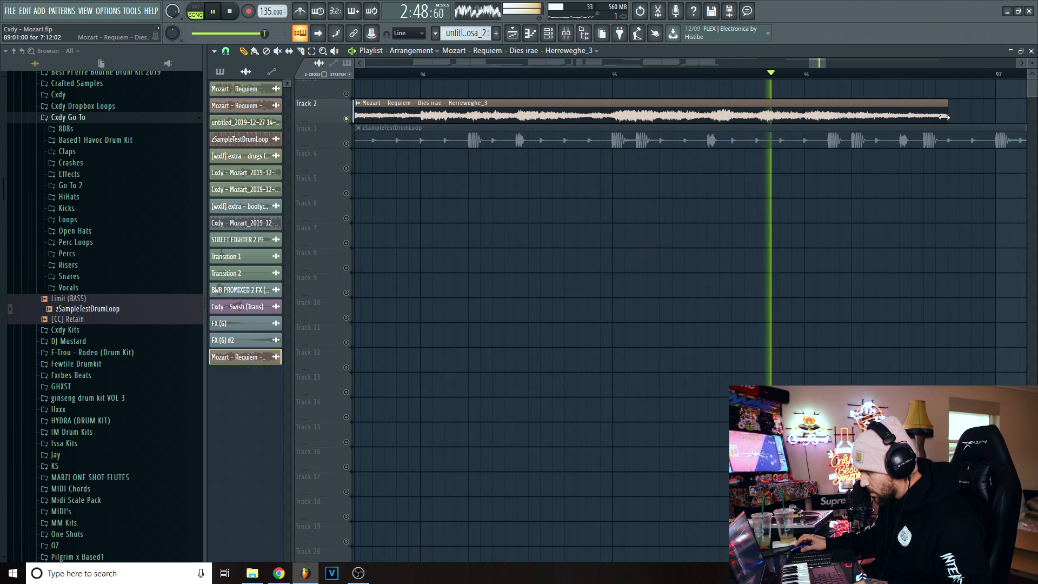
{"action": "key", "text": "space"}
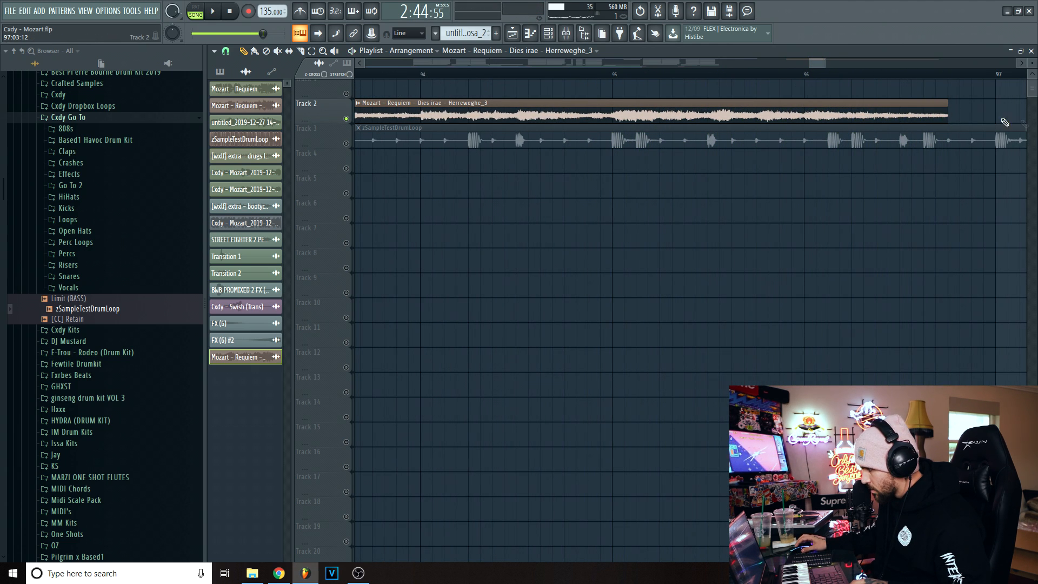
- Extend the Track 2 clip's end without stretching to just before bar 97, a length of 7:15:23
{"action": "left_click_drag", "start_coordinate": [947, 116], "coordinate": [998, 121]}
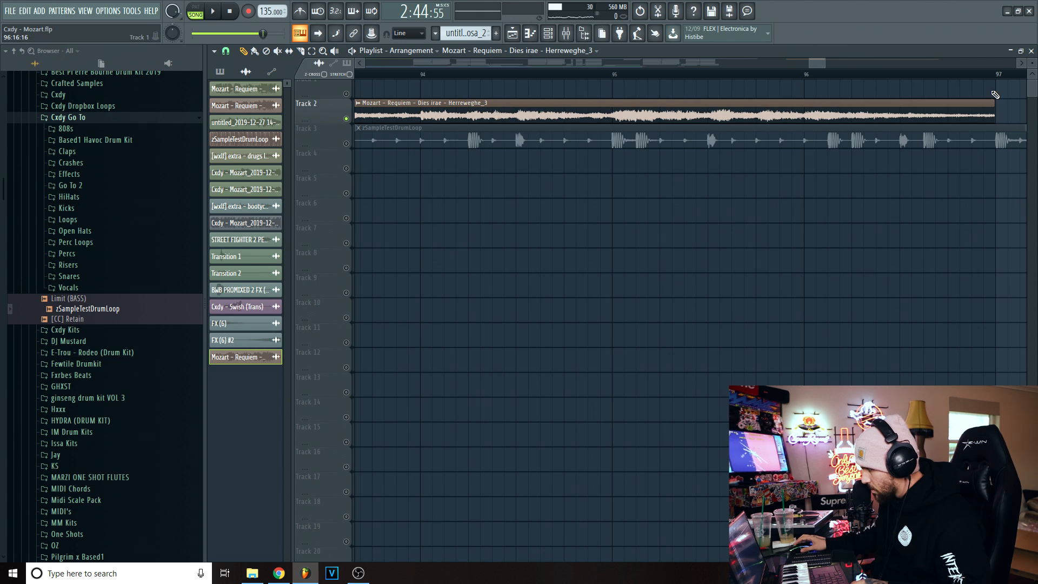
{"action": "scroll", "coordinate": [992, 76], "scroll_direction": "down", "scroll_amount": 3}
{"action": "scroll", "coordinate": [811, 77], "scroll_direction": "left", "scroll_amount": 4}
- Unmute Track 3 to play the clip against the drum loop from about bar 92, and delete the loop from the playlist
{"action": "left_click", "coordinate": [346, 147]}
{"action": "left_click", "coordinate": [533, 74]}
{"action": "key", "text": "space"}
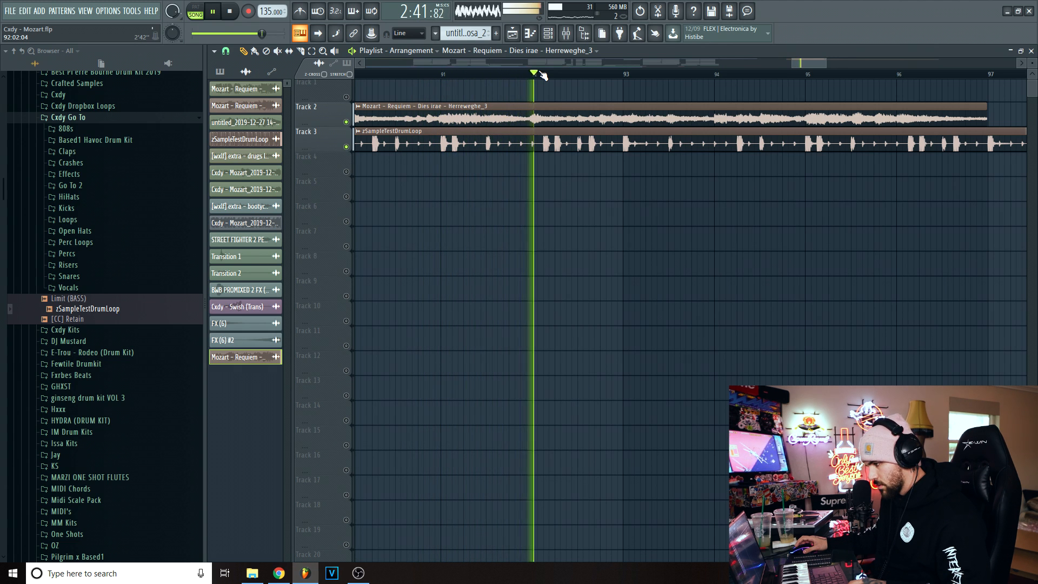
{"action": "key", "text": "space"}
{"action": "left_click_drag", "start_coordinate": [805, 63], "coordinate": [804, 69]}
{"action": "right_click", "coordinate": [892, 145]}
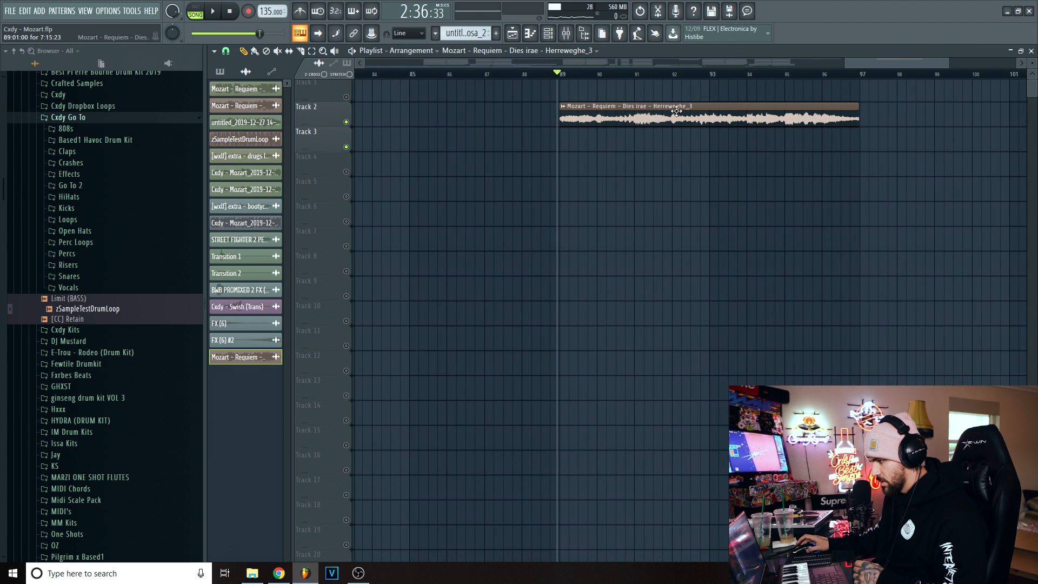
- Close the small gap at the Track 2 clip's end so that it finishes exactly at bar 97
{"action": "scroll", "coordinate": [871, 108], "scroll_direction": "up", "scroll_amount": 3}
{"action": "double_click", "coordinate": [753, 115]}
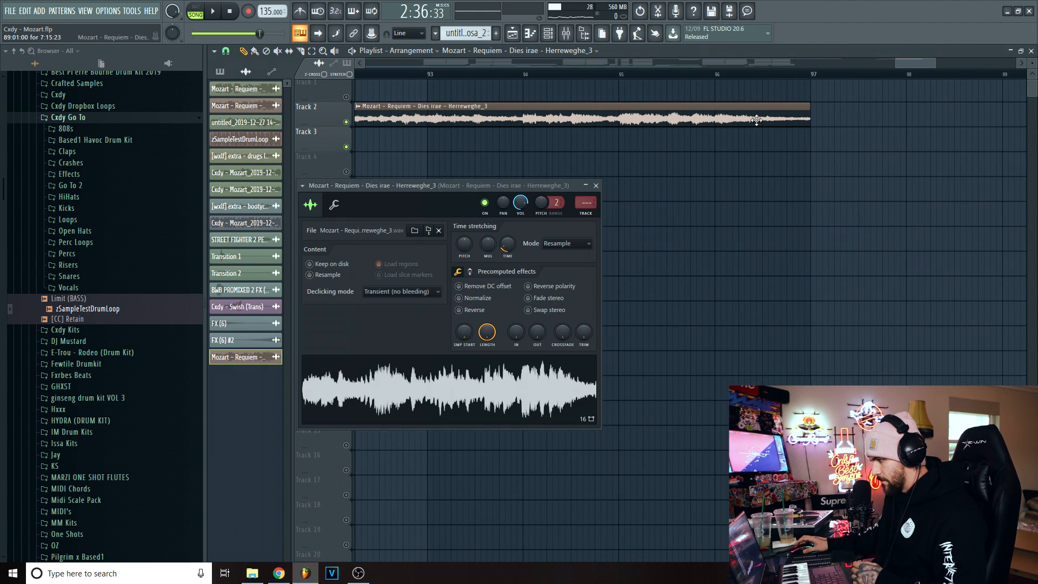
{"action": "scroll", "coordinate": [817, 81], "scroll_direction": "up", "scroll_amount": 6}
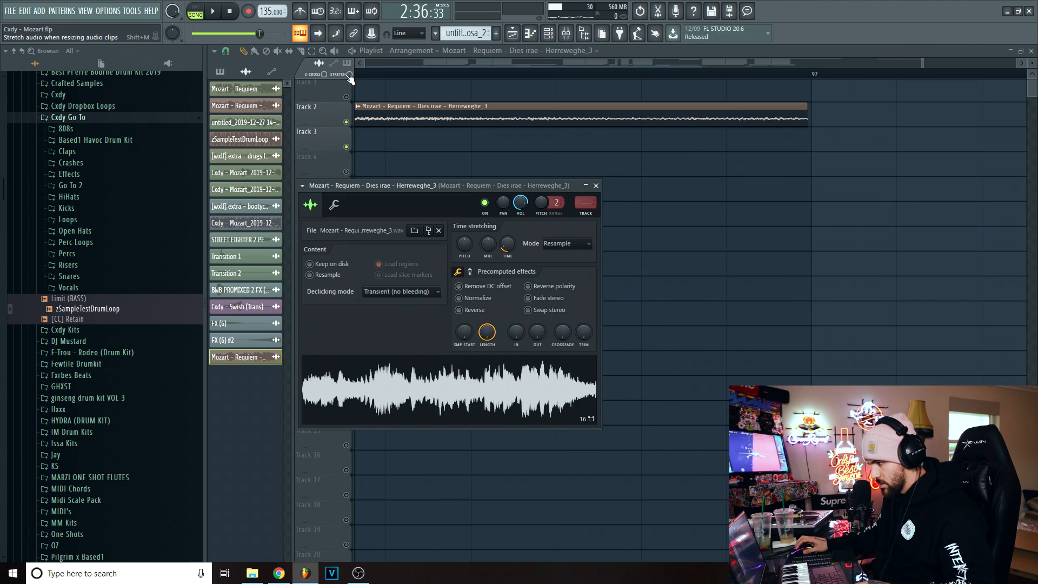
{"action": "left_click", "coordinate": [350, 75]}
{"action": "left_click", "coordinate": [350, 74]}
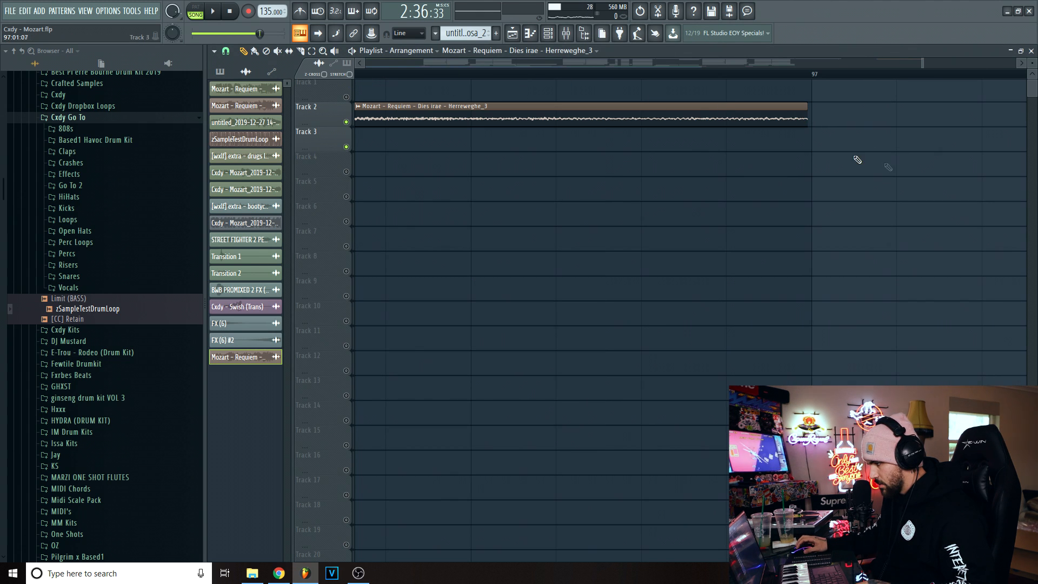
{"action": "left_click_drag", "start_coordinate": [806, 123], "coordinate": [813, 125]}
{"action": "scroll", "coordinate": [770, 86], "scroll_direction": "down", "scroll_amount": 3}
{"action": "scroll", "coordinate": [755, 96], "scroll_direction": "down", "scroll_amount": 3}
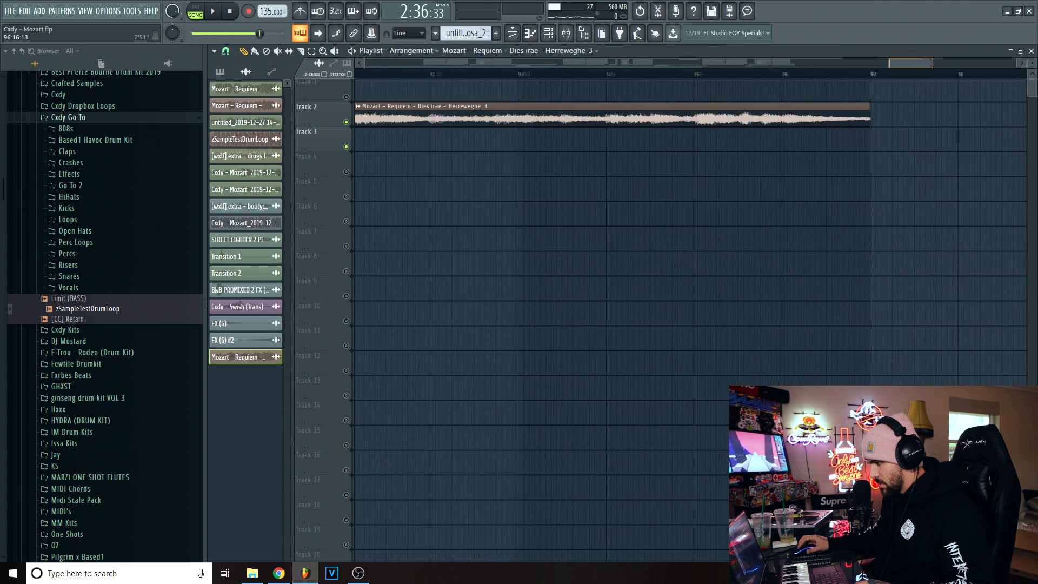
{"action": "scroll", "coordinate": [547, 87], "scroll_direction": "down", "scroll_amount": 2}
- Try a shifted time-stretching pitch on the Dies irae clip and play it from bar 89
{"action": "double_click", "coordinate": [550, 117]}
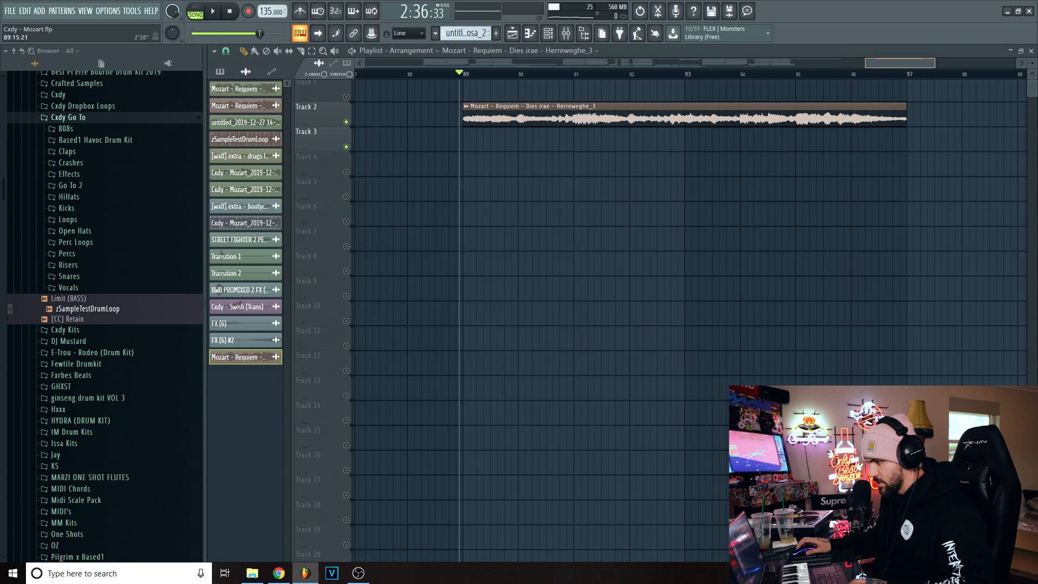
{"action": "scroll", "coordinate": [500, 108], "scroll_direction": "up", "scroll_amount": 2}
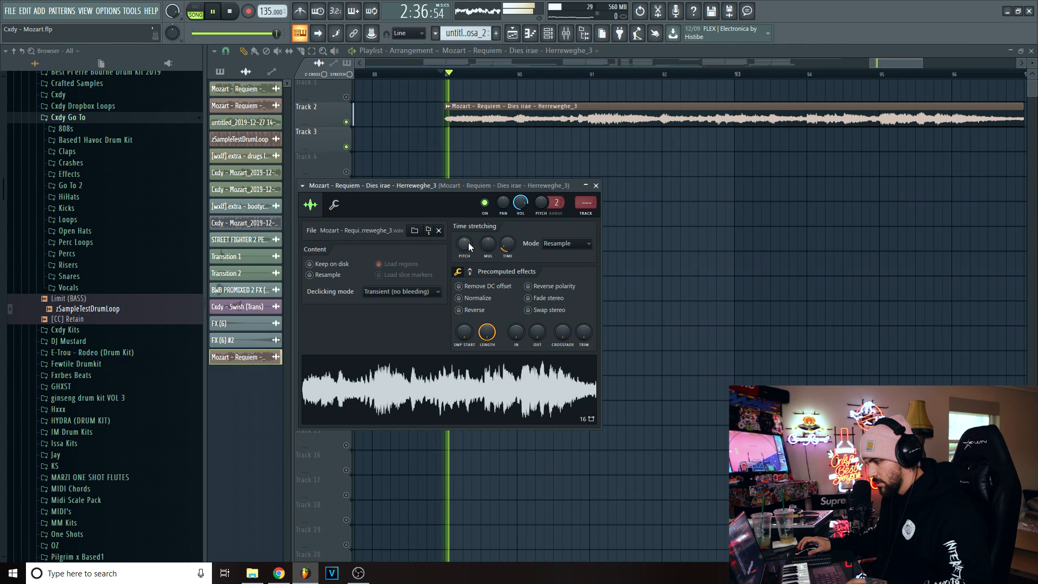
{"action": "mouse_move", "coordinate": [470, 247]}
{"action": "left_mouse_down"}
{"action": "mouse_move", "coordinate": [470, 238]}
{"action": "mouse_move", "coordinate": [468, 255]}
{"action": "left_mouse_up"}
{"action": "key", "text": "space"}
{"action": "key", "text": "space"}
{"action": "key", "text": "space"}
{"action": "key", "text": "space"}
{"action": "key", "text": "space"}
{"action": "key", "text": "space"}
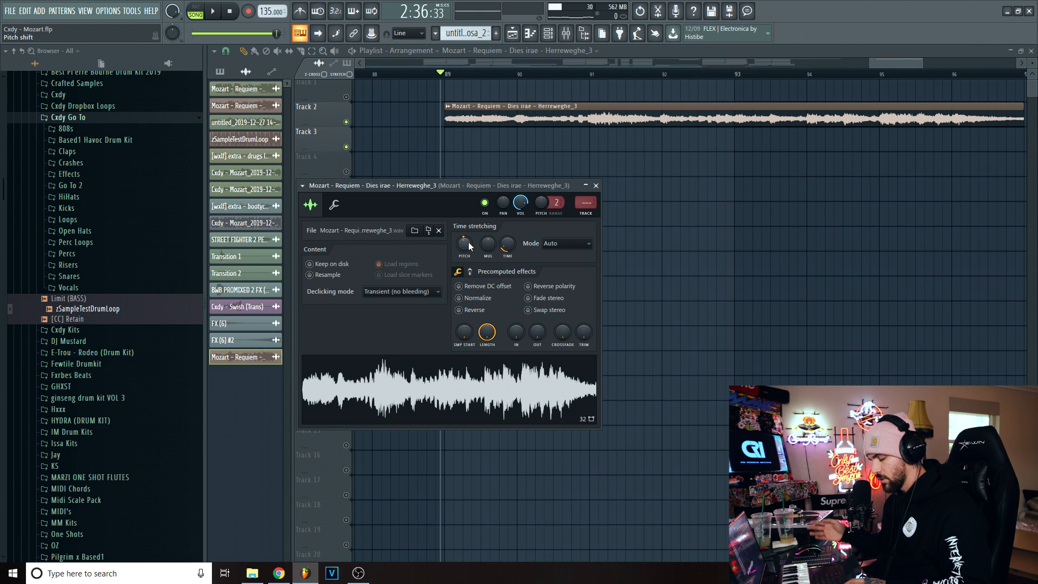
- Reset the Dies irae clip's time-stretching pitch and set its stretch mode to Auto
{"action": "mouse_move", "coordinate": [498, 63]}
{"action": "left_mouse_down"}
{"action": "mouse_move", "coordinate": [504, 48]}
{"action": "mouse_move", "coordinate": [458, 34]}
{"action": "mouse_move", "coordinate": [346, 37]}
{"action": "mouse_move", "coordinate": [498, 64]}
{"action": "left_mouse_up"}
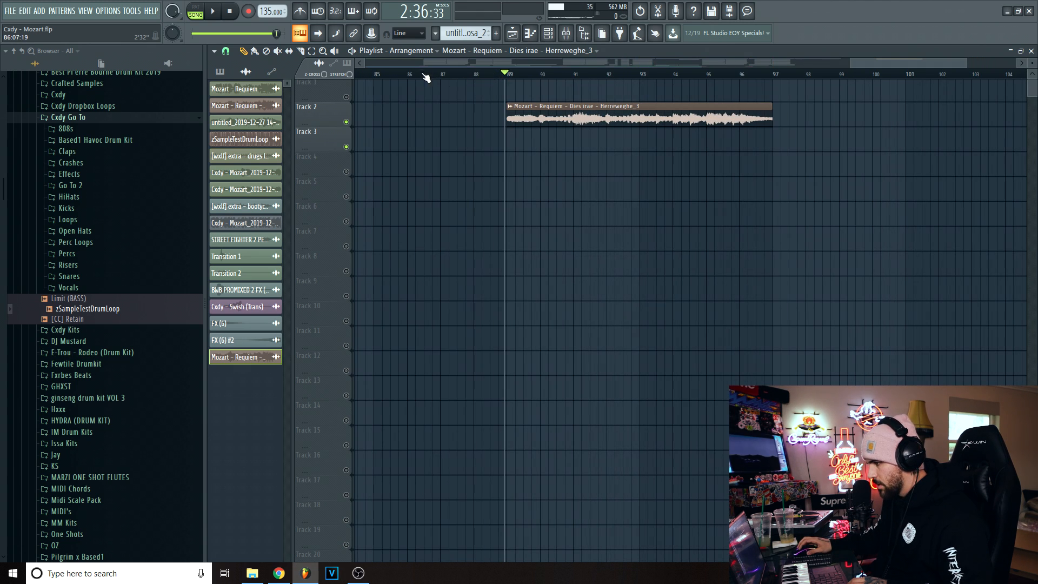
{"action": "double_click", "coordinate": [527, 109]}
{"action": "right_click", "coordinate": [460, 238]}
{"action": "left_click", "coordinate": [491, 243]}
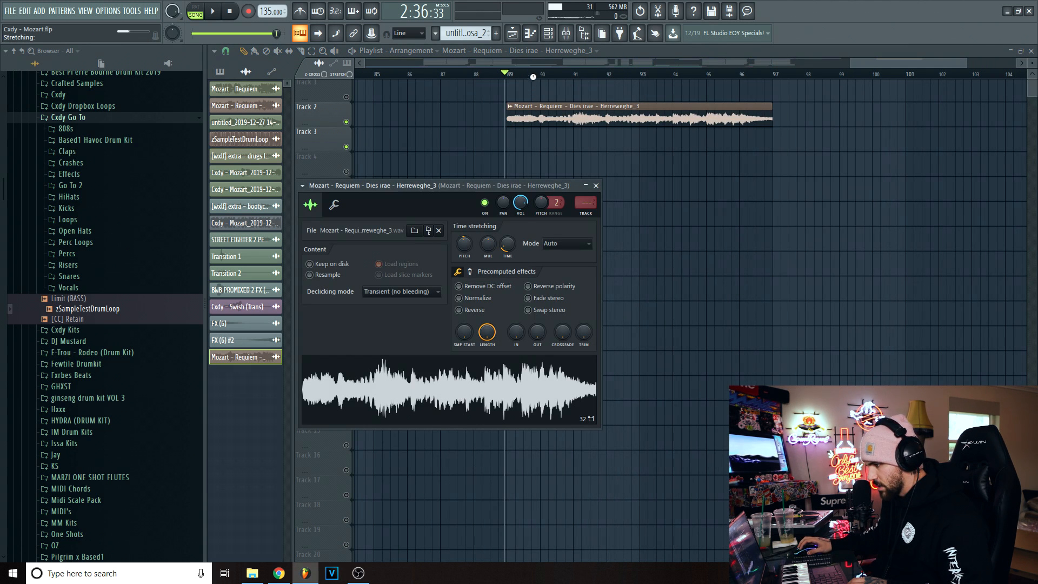
{"action": "left_click", "coordinate": [555, 244]}
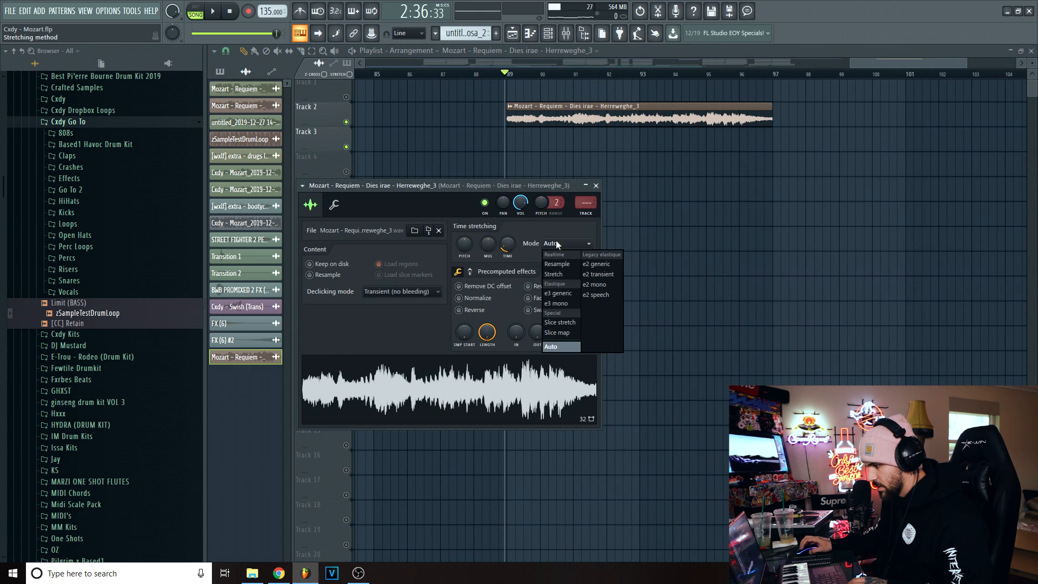
{"action": "left_click", "coordinate": [560, 345]}
{"action": "right_click", "coordinate": [739, 227]}
- Select bars 89 to 97 and render the master mixer track as a 32-bit float stereo WAV with the remainder cut
{"action": "left_click_drag", "start_coordinate": [511, 76], "coordinate": [774, 81]}
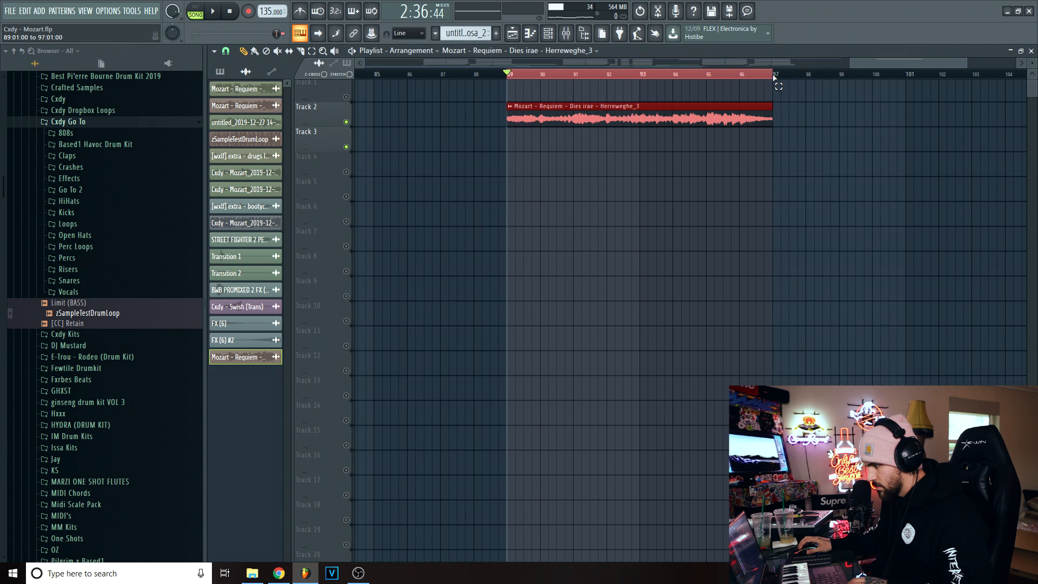
{"action": "key", "text": "F9"}
{"action": "left_click", "coordinate": [241, 489]}
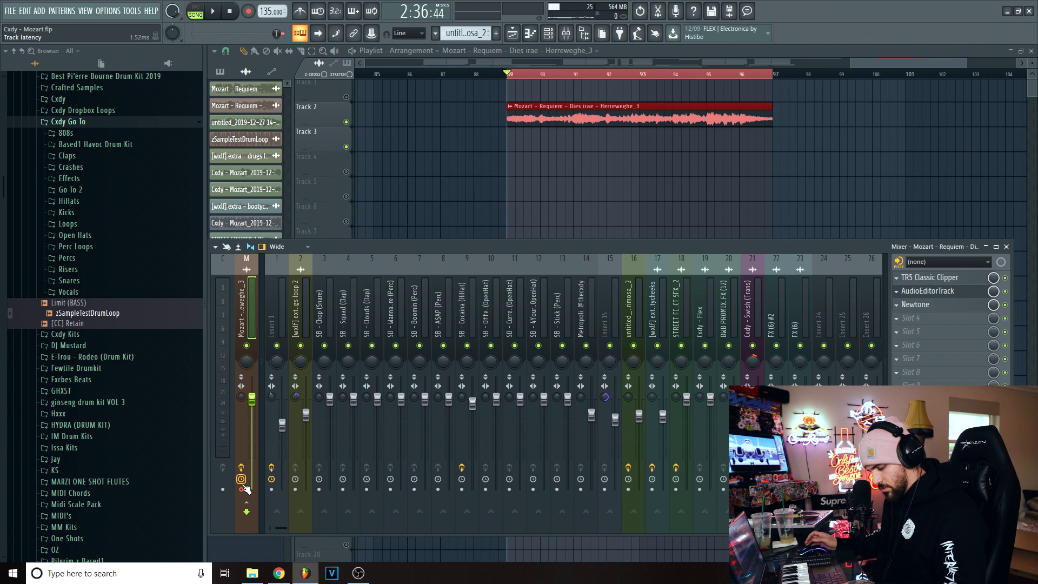
{"action": "key", "text": "ctrl+r"}
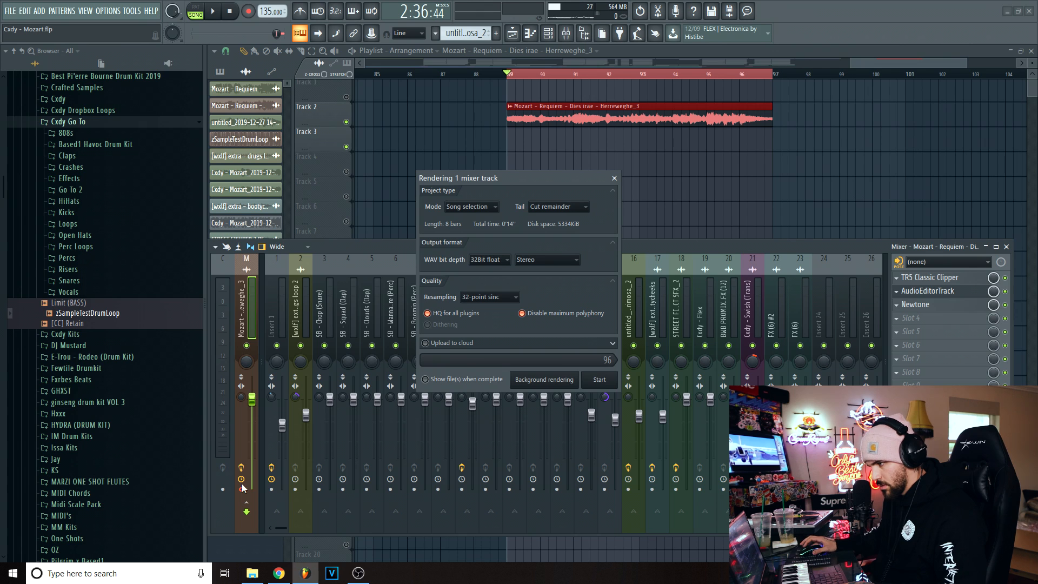
{"action": "left_click", "coordinate": [608, 381]}
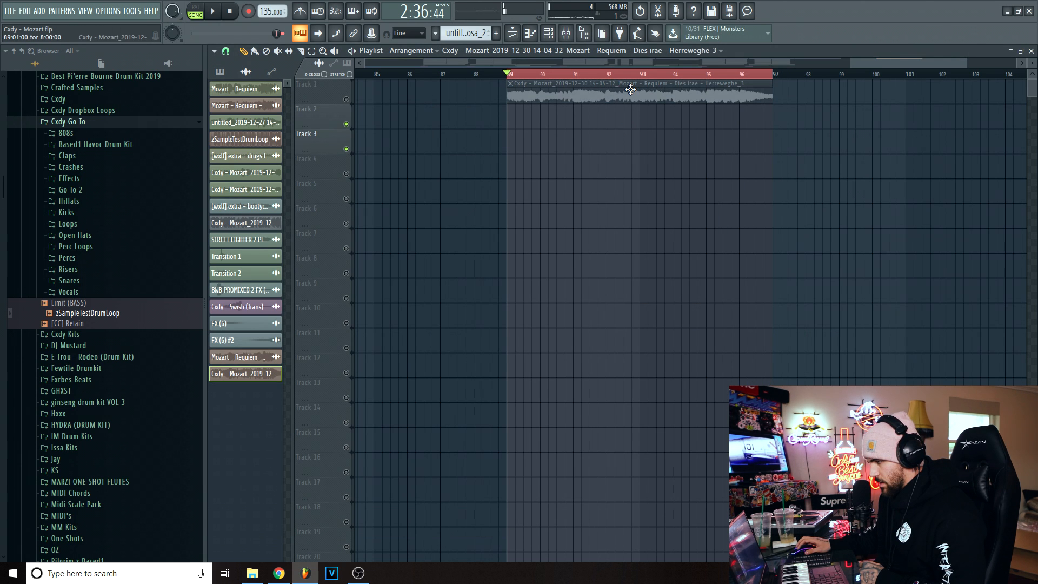
- Unmute Track 1 and play the rendered eight-bar clip
{"action": "left_click", "coordinate": [346, 99]}
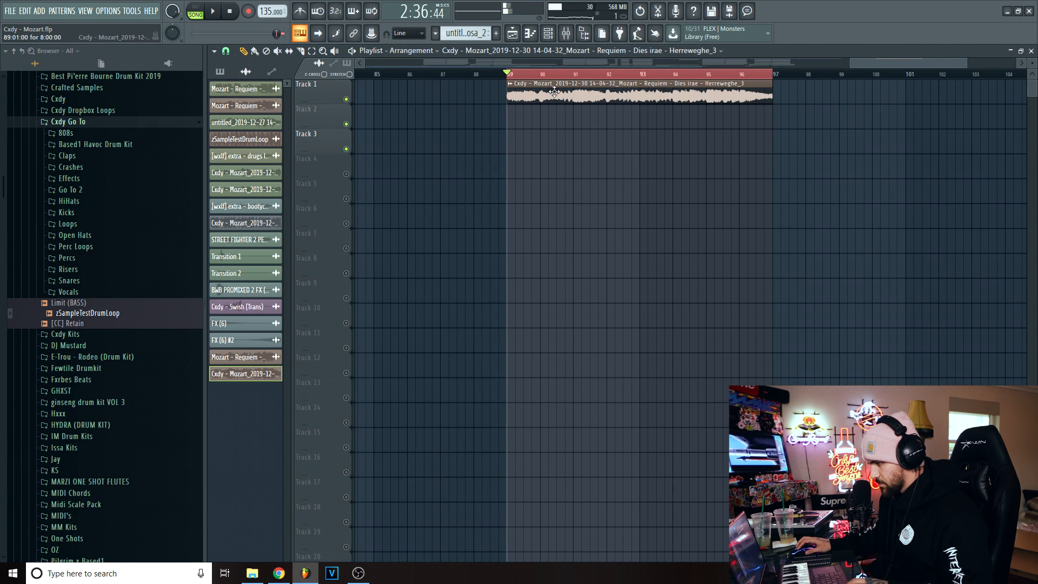
{"action": "double_click", "coordinate": [513, 95]}
{"action": "key", "text": "space"}
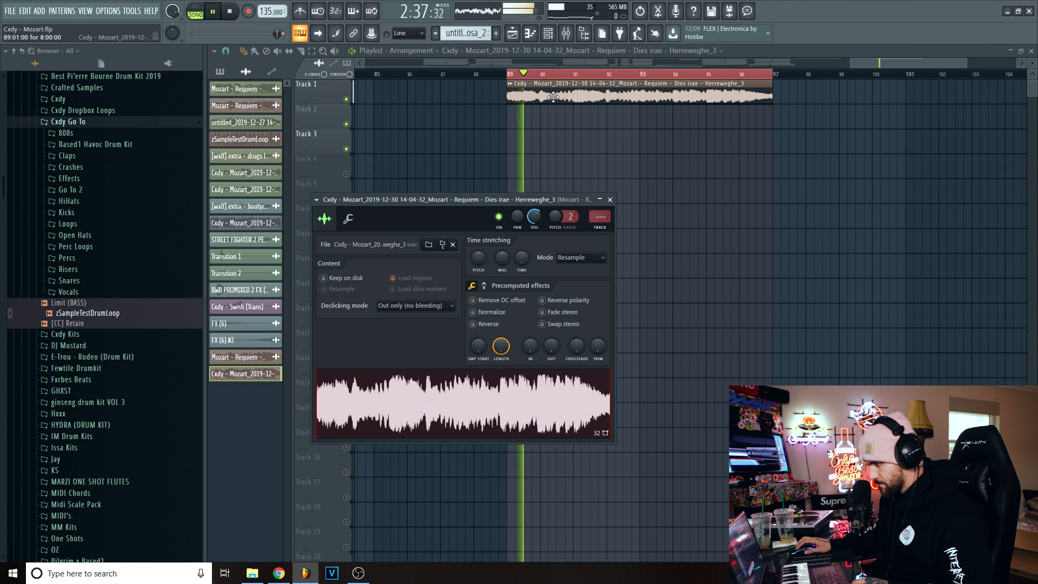
{"action": "key", "text": "space"}
- Open the rendered clip in a new Fruity Slicer channel and slice it by beat
{"action": "double_click", "coordinate": [519, 95]}
{"action": "right_click", "coordinate": [517, 390]}
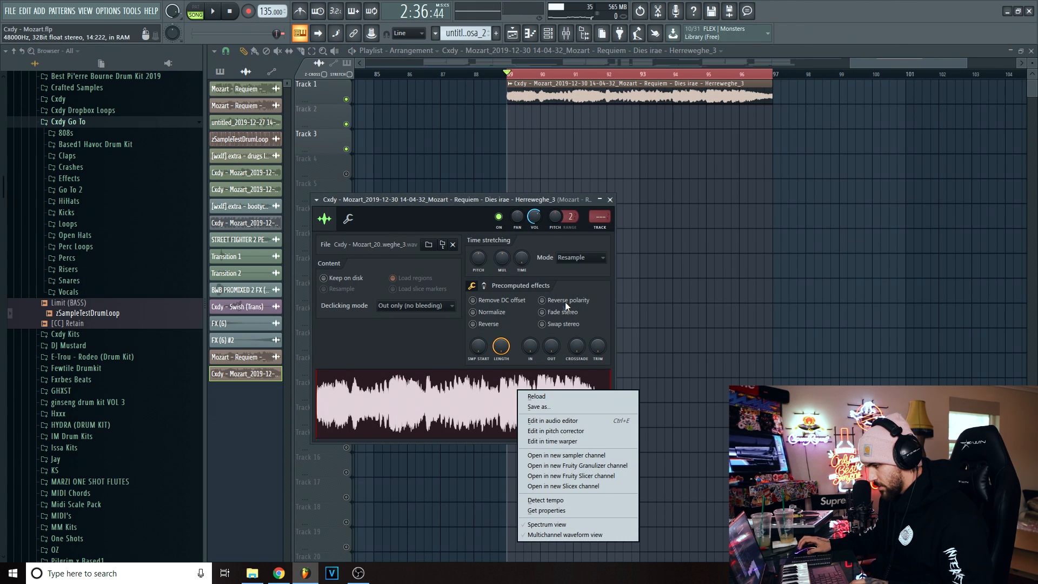
{"action": "left_click", "coordinate": [589, 475]}
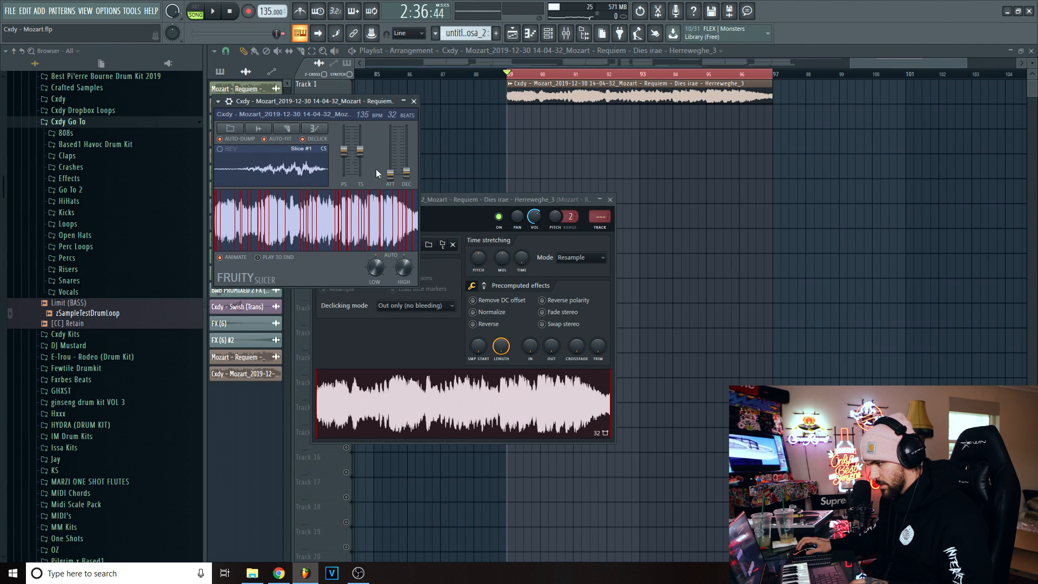
{"action": "left_click", "coordinate": [300, 132]}
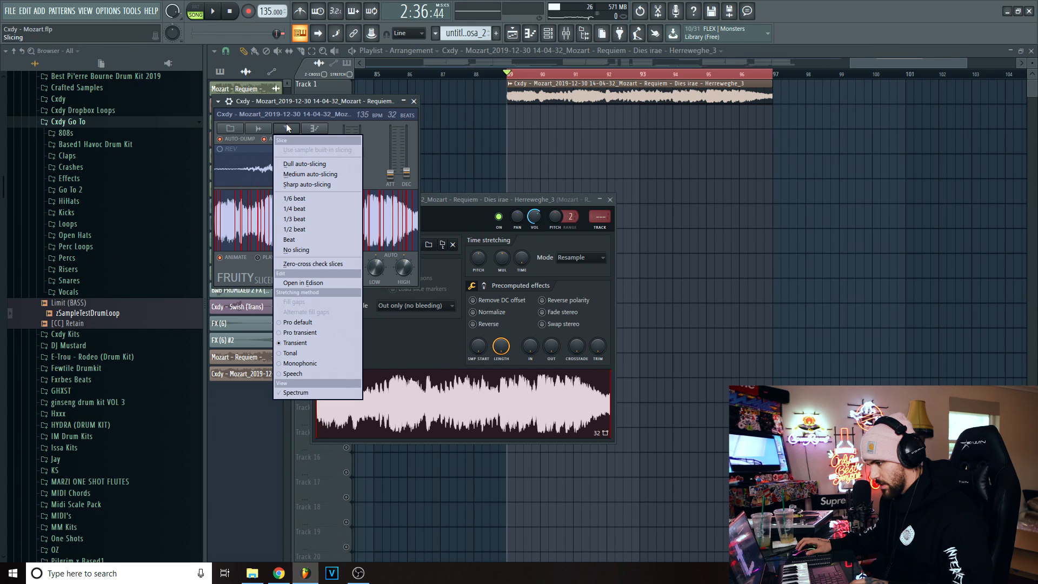
{"action": "left_click", "coordinate": [302, 240]}
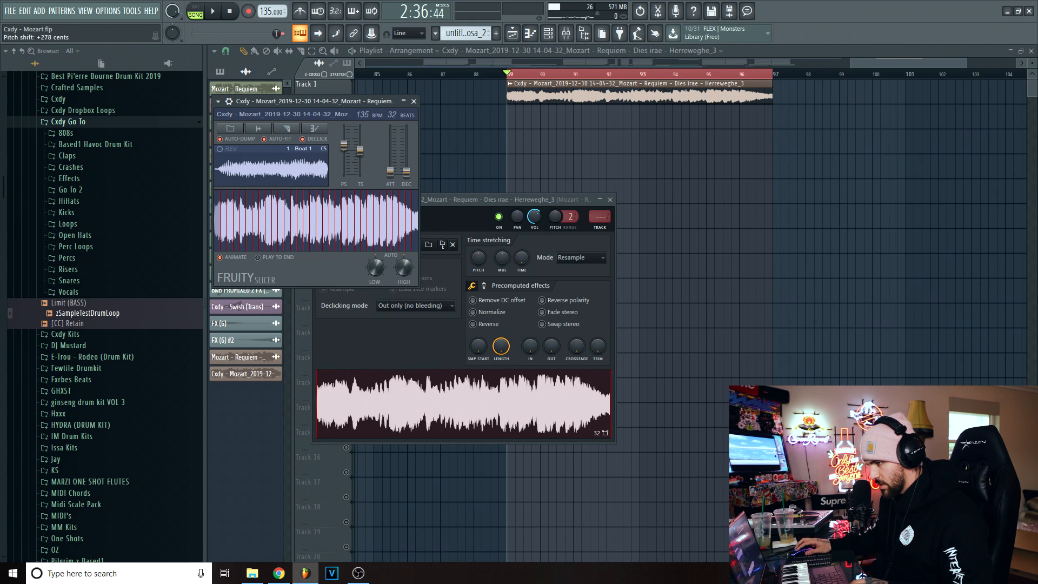
- Play the sliced Pattern 20 in the playlist from bar 89
{"action": "key", "text": "space"}
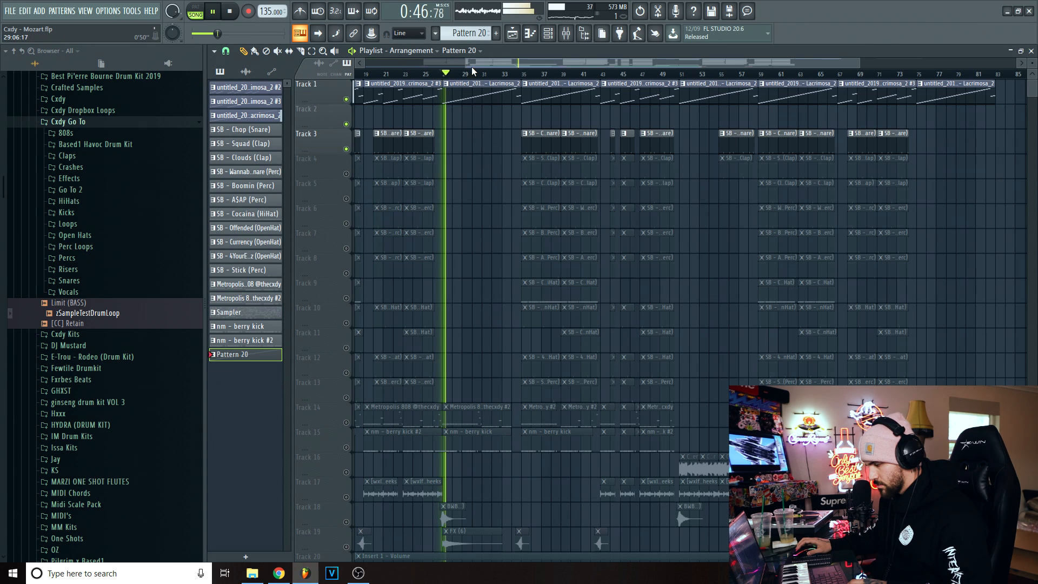
{"action": "scroll", "coordinate": [472, 67], "scroll_direction": "right", "scroll_amount": 5}
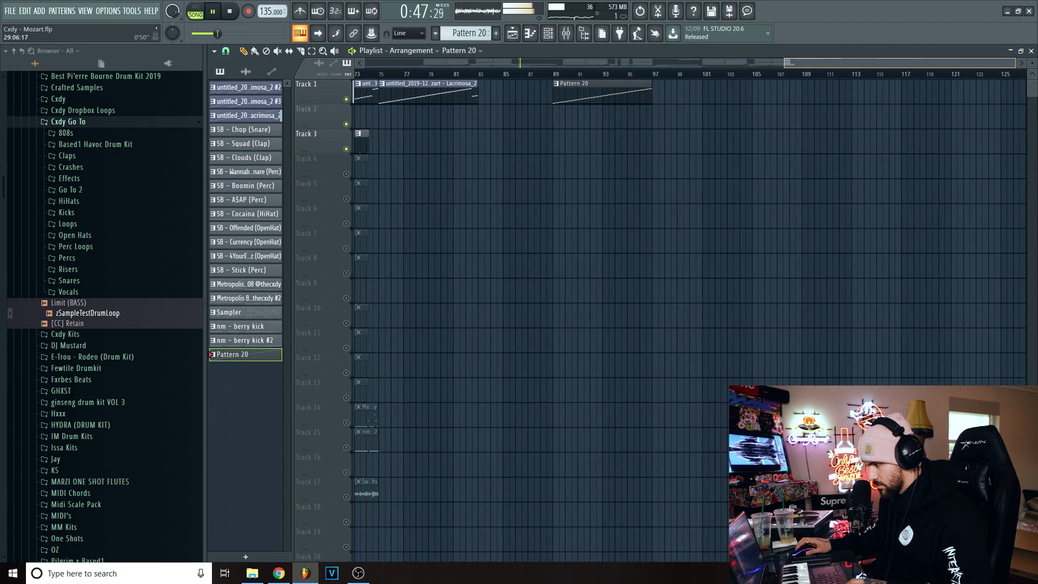
{"action": "left_click", "coordinate": [545, 74]}
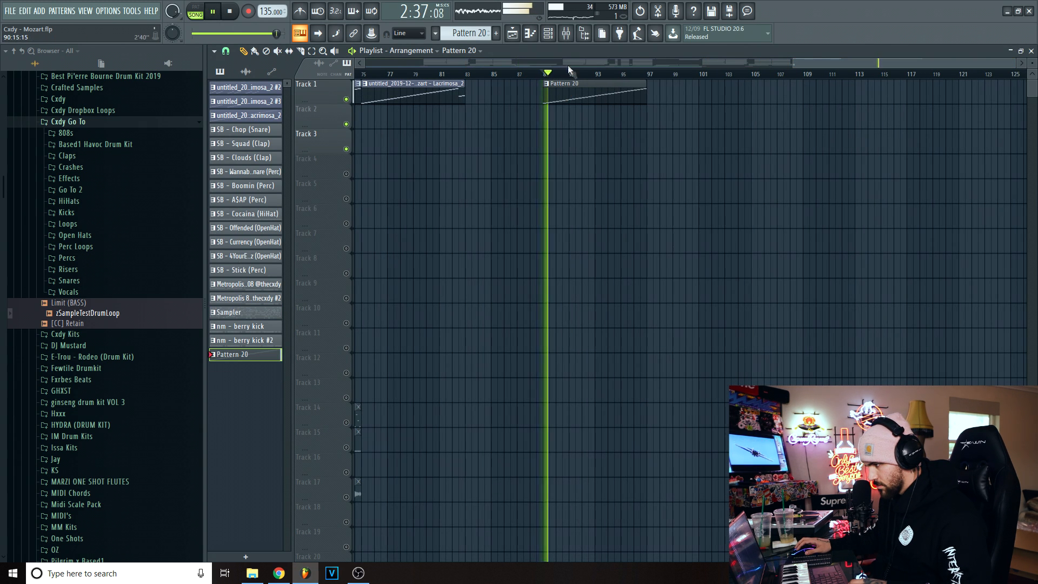
{"action": "key", "text": "space"}
- Lower the Fruity Slicer's pitch shift slightly, raise its attack and decay a little, and play the pattern
{"action": "key", "text": "F6"}
{"action": "left_click", "coordinate": [334, 409]}
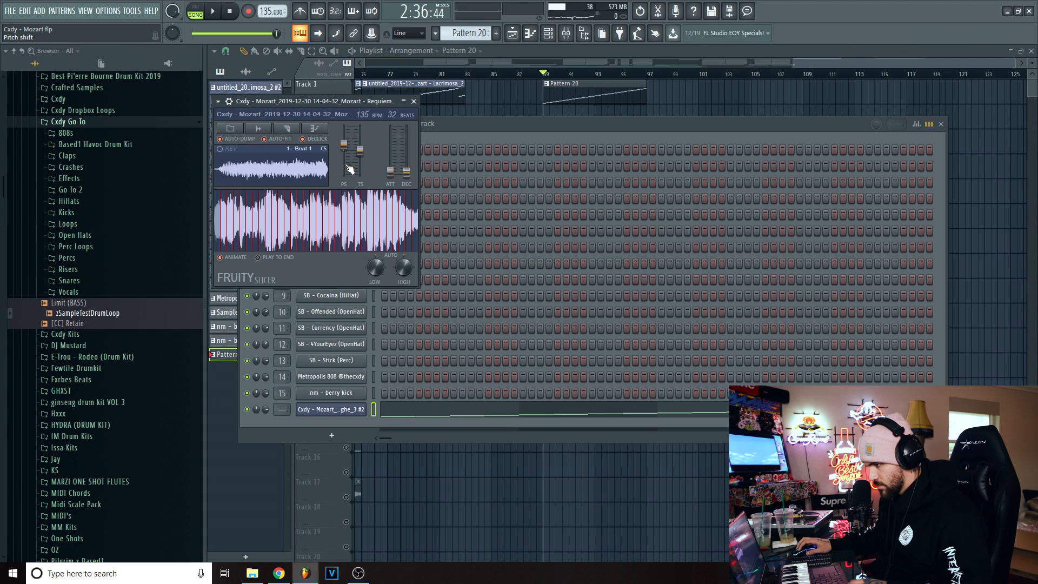
{"action": "key", "text": "space"}
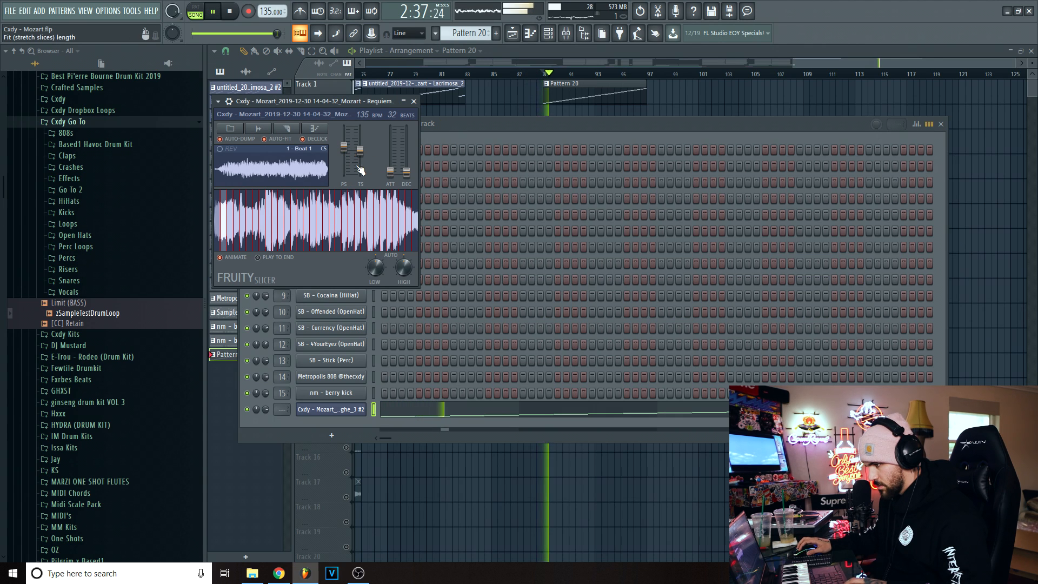
{"action": "key", "text": "space"}
{"action": "left_click_drag", "start_coordinate": [344, 147], "coordinate": [345, 149]}
{"action": "key", "text": "space"}
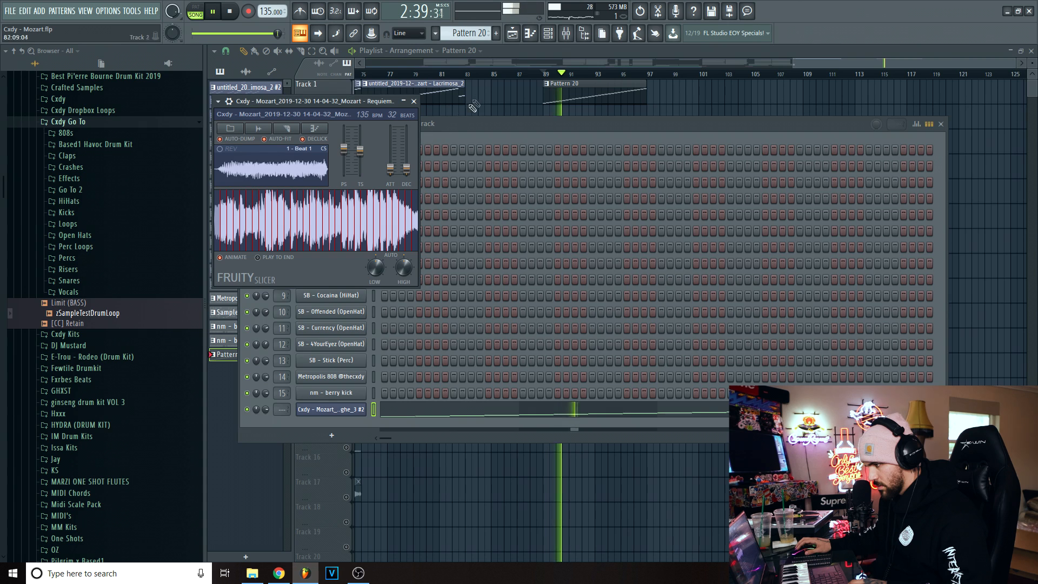
- Close the open windows and play the earlier arrangement from bar 35
{"action": "key", "text": "F12"}
{"action": "key", "text": "space"}
{"action": "left_click", "coordinate": [452, 74]}
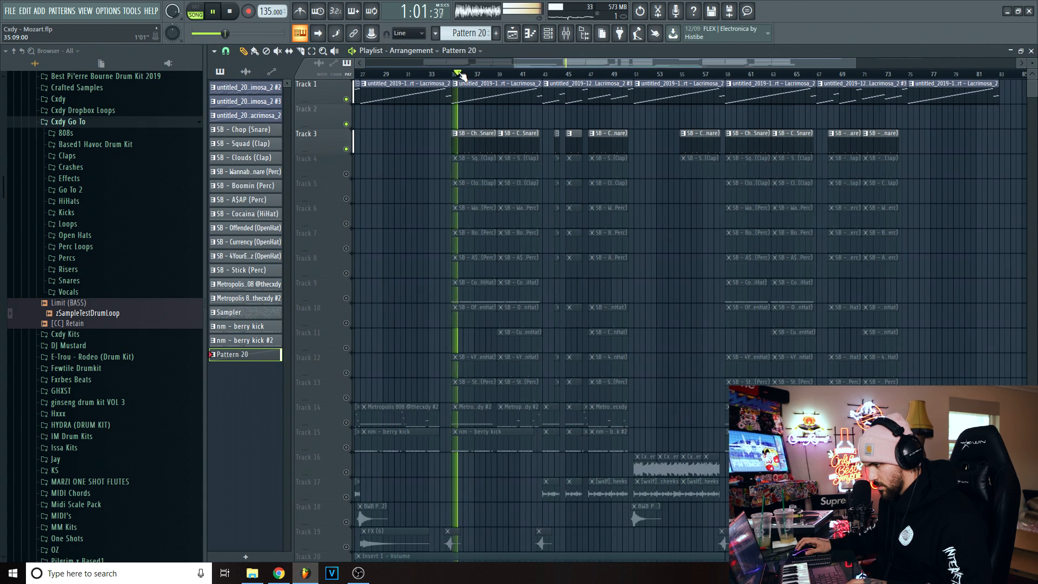
- Raise the velocity of all 32 beat slices in Pattern 20 to 100% in the piano roll
{"action": "left_click_drag", "start_coordinate": [497, 64], "coordinate": [770, 67]}
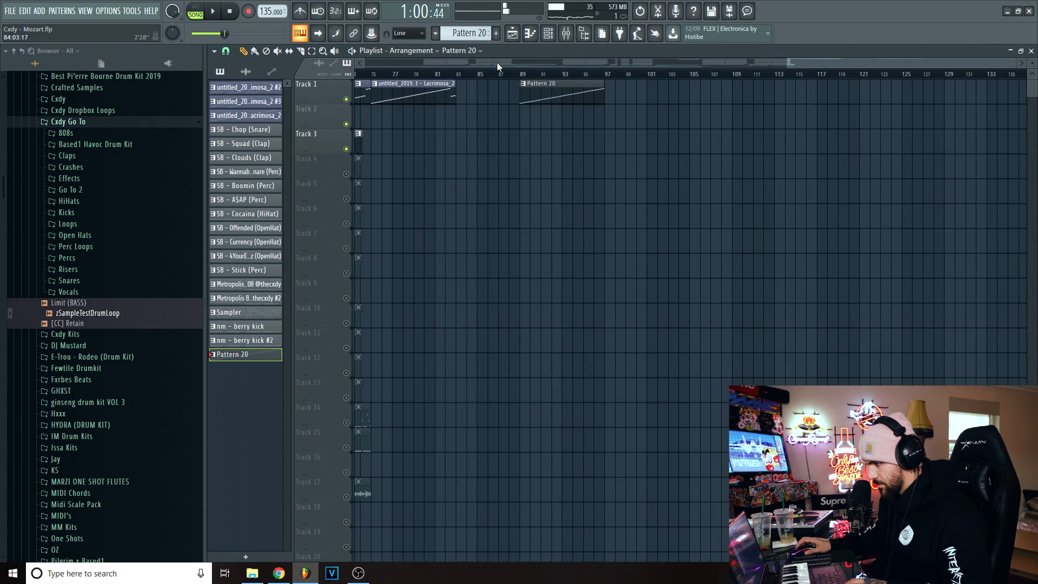
{"action": "double_click", "coordinate": [540, 88]}
{"action": "scroll", "coordinate": [790, 100], "scroll_direction": "down", "scroll_amount": 5}
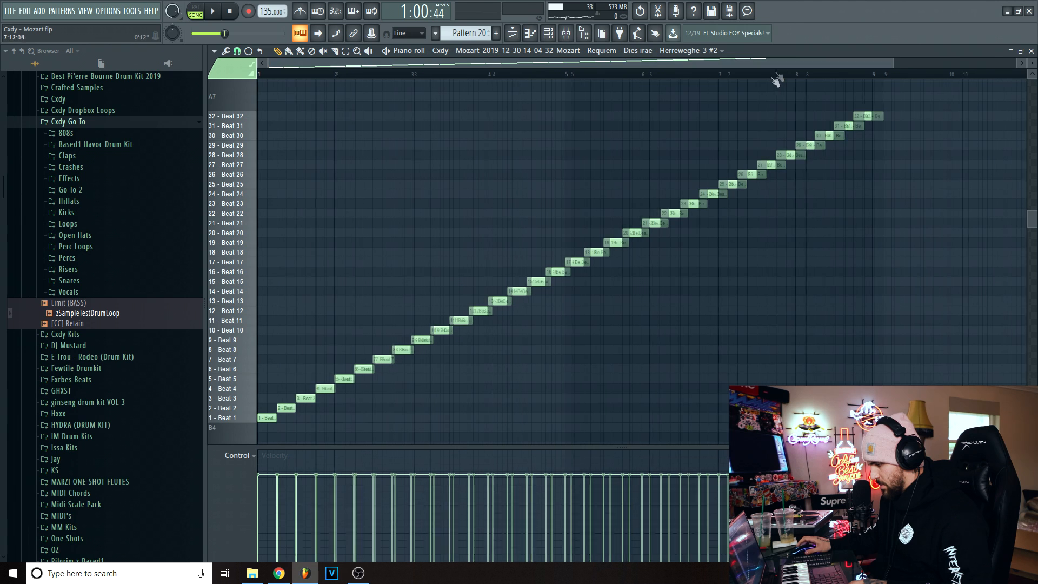
{"action": "left_click_drag", "start_coordinate": [709, 453], "coordinate": [178, 191]}
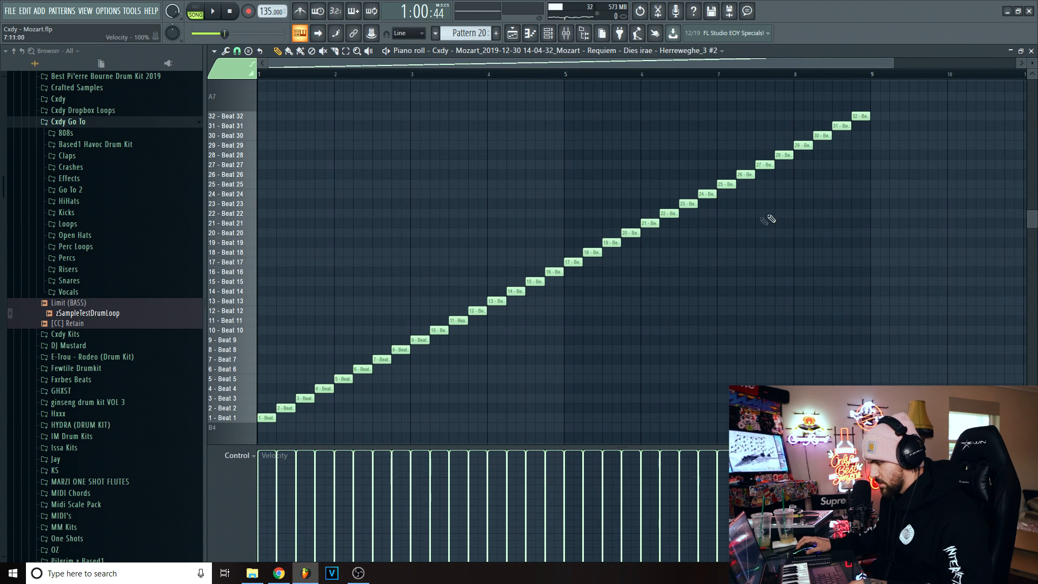
{"action": "left_click", "coordinate": [1031, 50]}
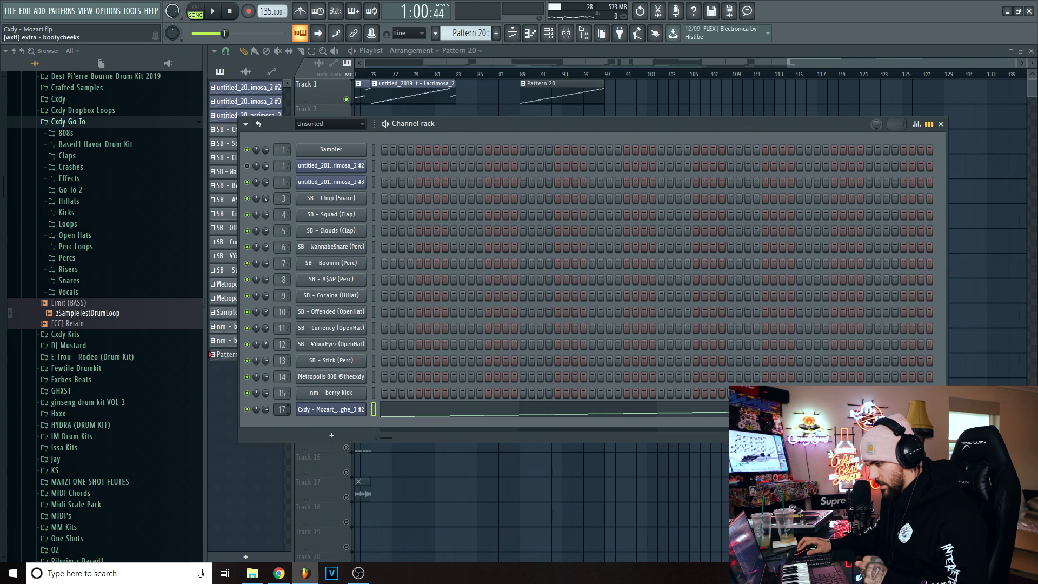
- Route the sliced Mozart channel to mixer track 16 and lower the slicer's fade-in slightly
{"action": "key", "text": "F6"}
{"action": "key", "text": "F6"}
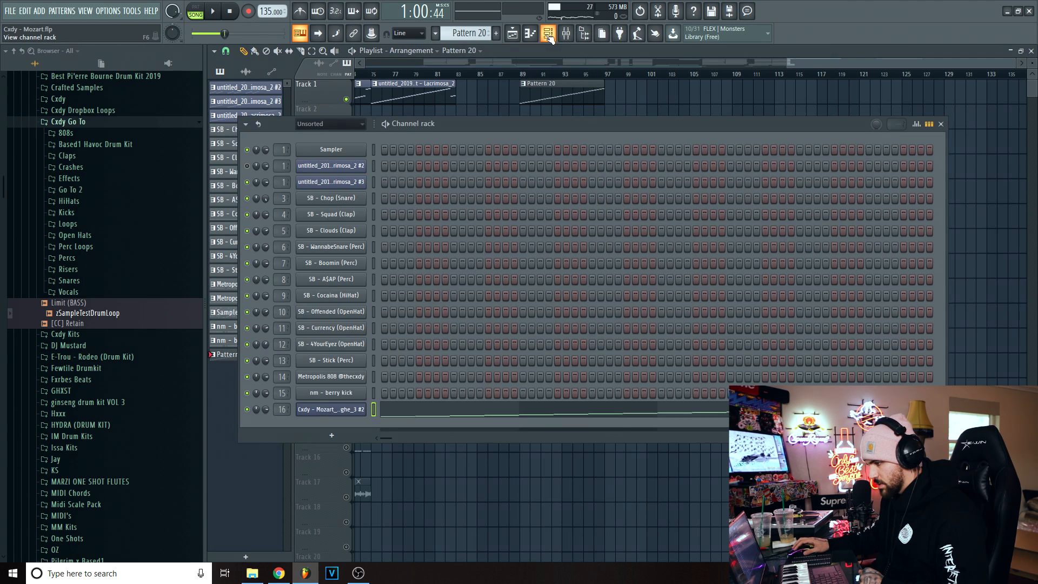
{"action": "left_click", "coordinate": [341, 409]}
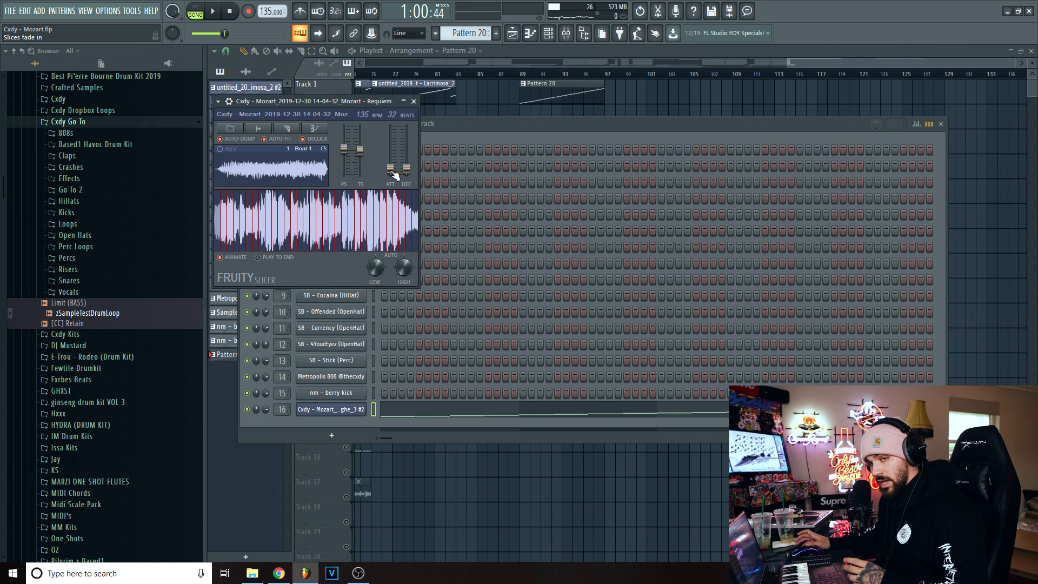
{"action": "left_click_drag", "start_coordinate": [396, 171], "coordinate": [396, 176]}
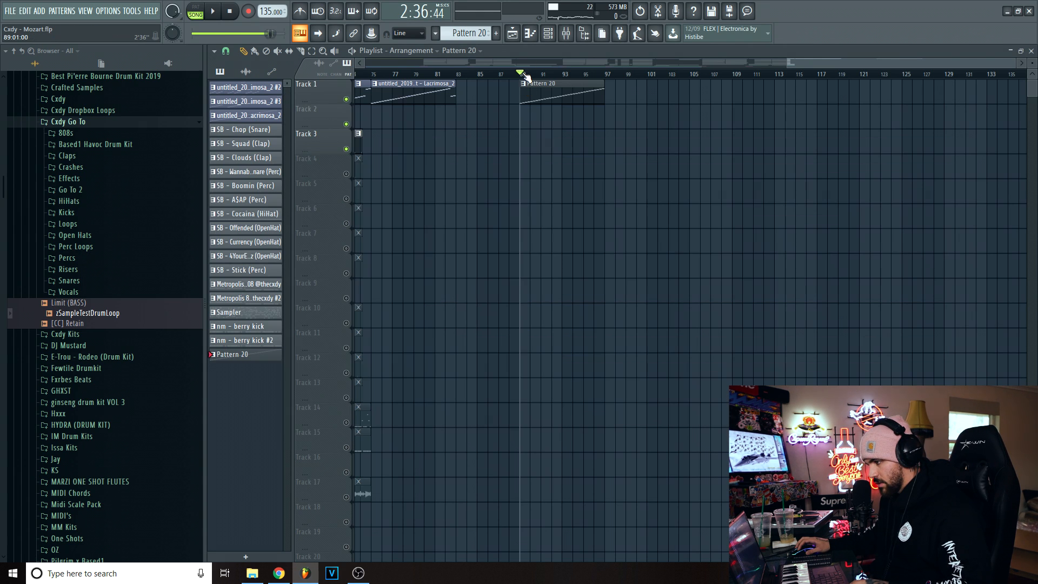
- Play Pattern 20 from bar 89 and examine mixer track 16 and its effects
{"action": "left_click", "coordinate": [521, 75]}
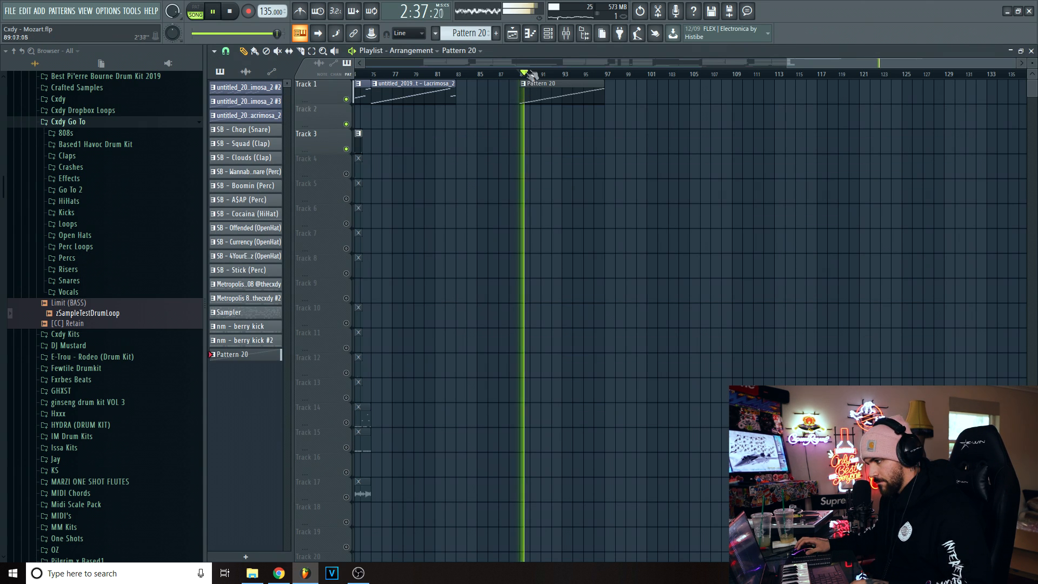
{"action": "left_click", "coordinate": [566, 33]}
{"action": "key", "text": "space"}
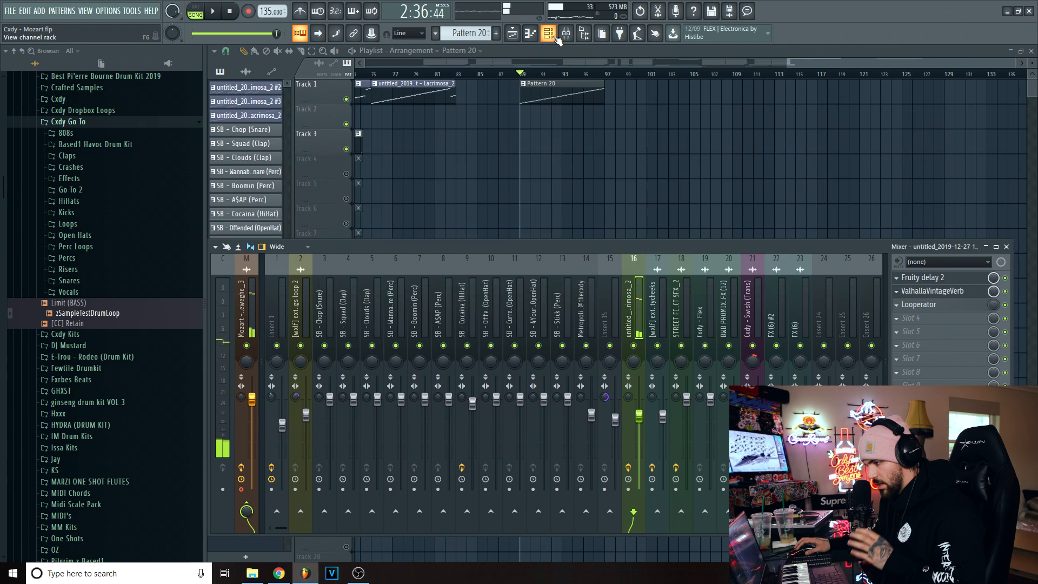
- Adjust the slice decay in the Fruity Slicer and play Pattern 20 again
{"action": "left_click", "coordinate": [548, 34]}
{"action": "left_click", "coordinate": [326, 410]}
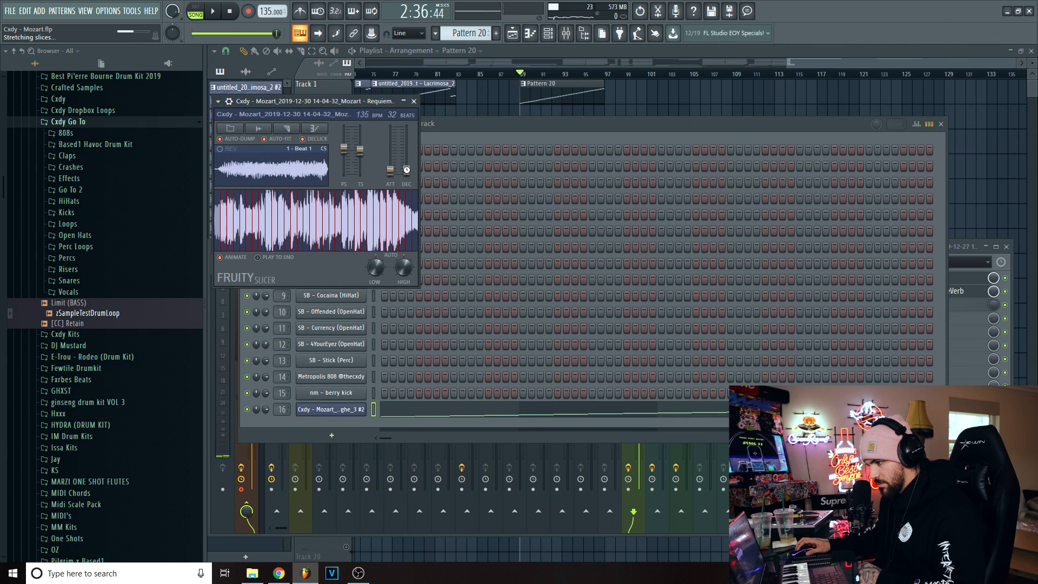
{"action": "key", "text": "F12"}
{"action": "key", "text": "space"}
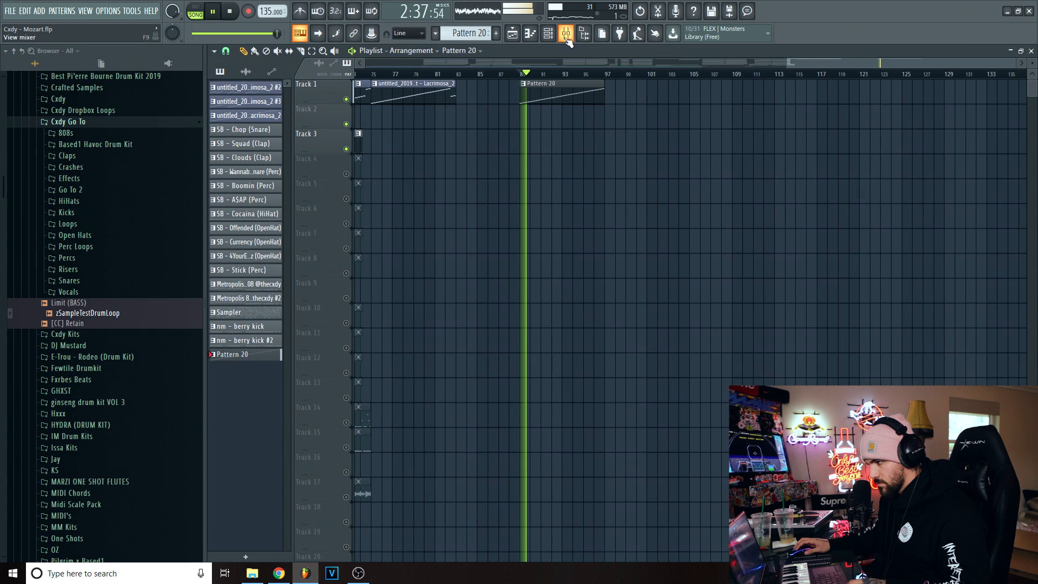
{"action": "key", "text": "space"}
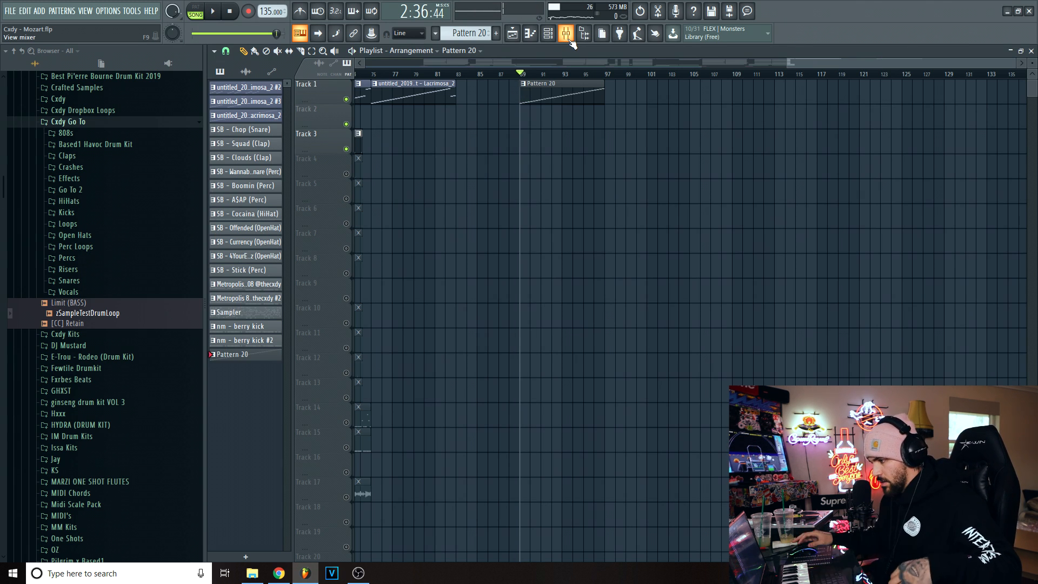
- Route the sliced Mozart channel to the empty mixer track 24 from the channel rack
{"action": "left_click", "coordinate": [568, 36]}
{"action": "left_click", "coordinate": [566, 33]}
{"action": "left_click", "coordinate": [566, 33]}
{"action": "left_click", "coordinate": [548, 33]}
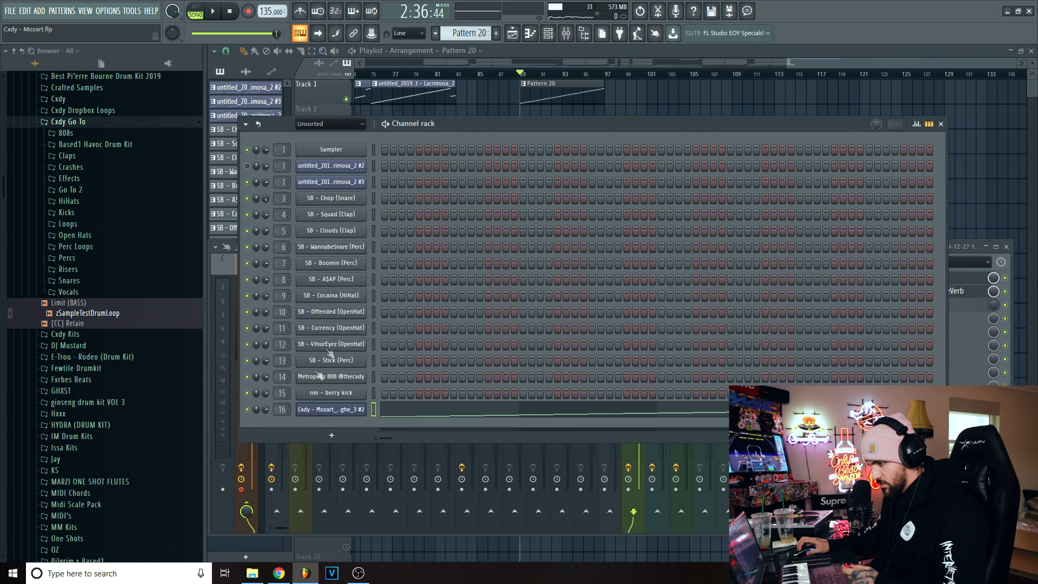
{"action": "double_click", "coordinate": [282, 411]}
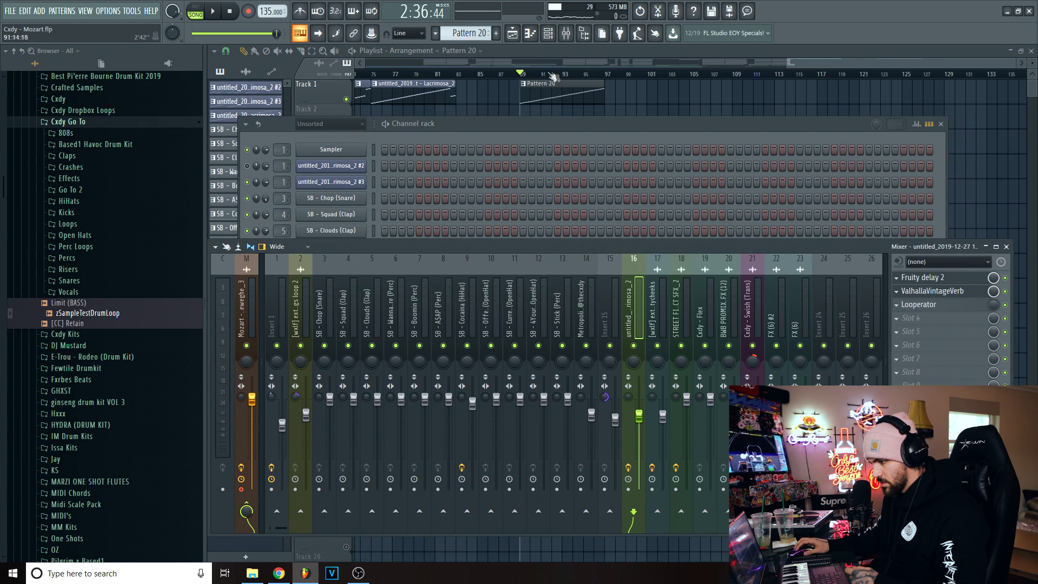
{"action": "left_click", "coordinate": [452, 135]}
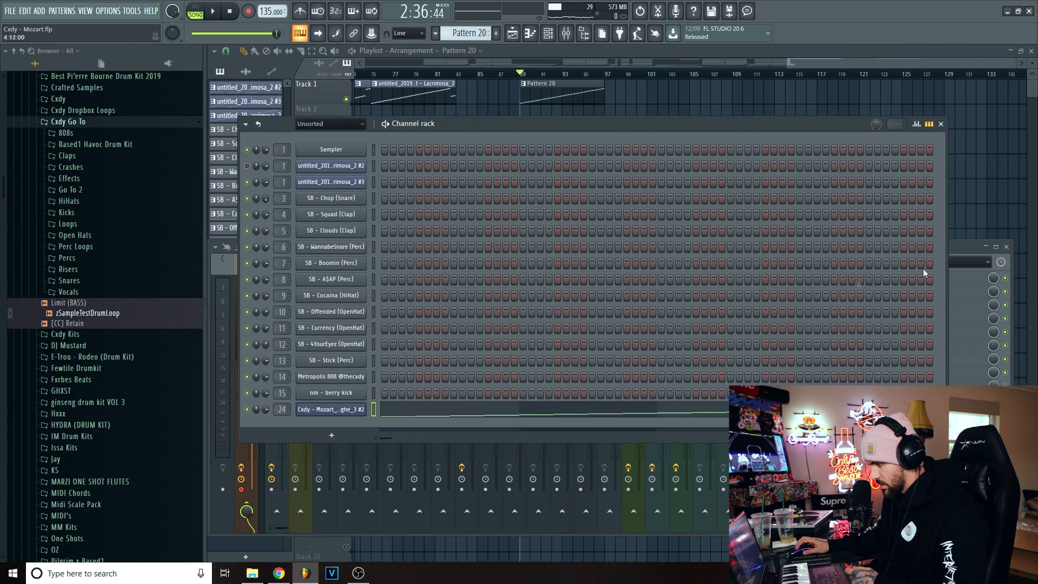
- Load Fruity Reeverb 2 into effect slot 5 of mixer track 24
{"action": "left_click", "coordinate": [978, 254]}
{"action": "left_click", "coordinate": [913, 331]}
{"action": "mouse_move", "coordinate": [919, 319]}
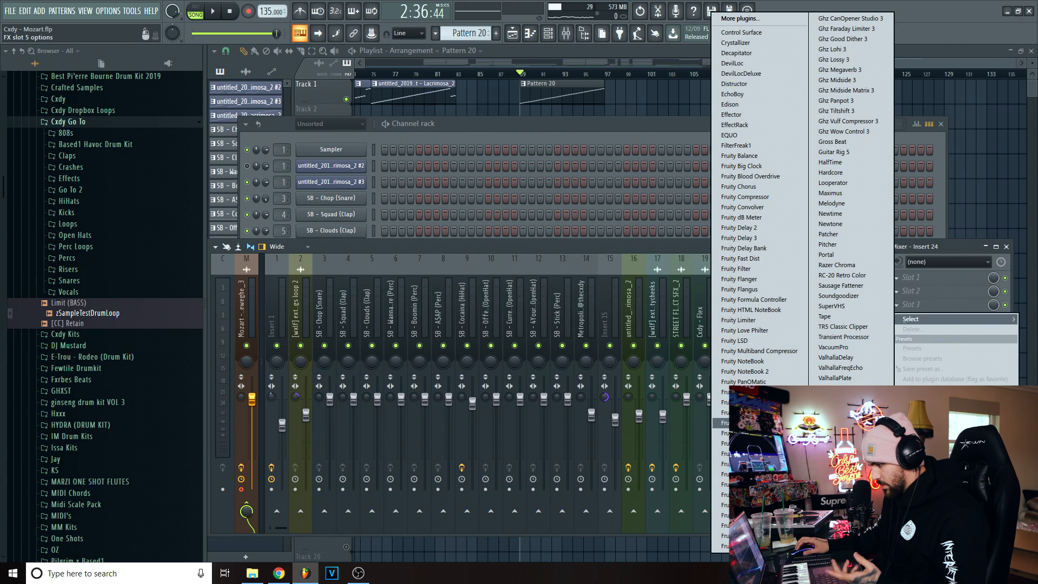
{"action": "left_click", "coordinate": [736, 433]}
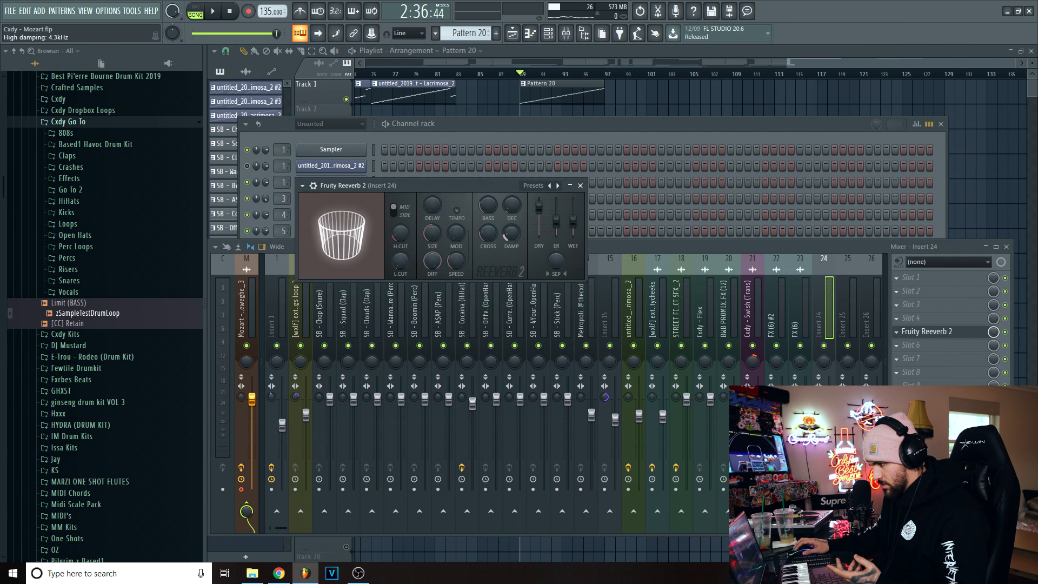
{"action": "scroll", "coordinate": [511, 234], "scroll_direction": "down", "scroll_amount": 2}
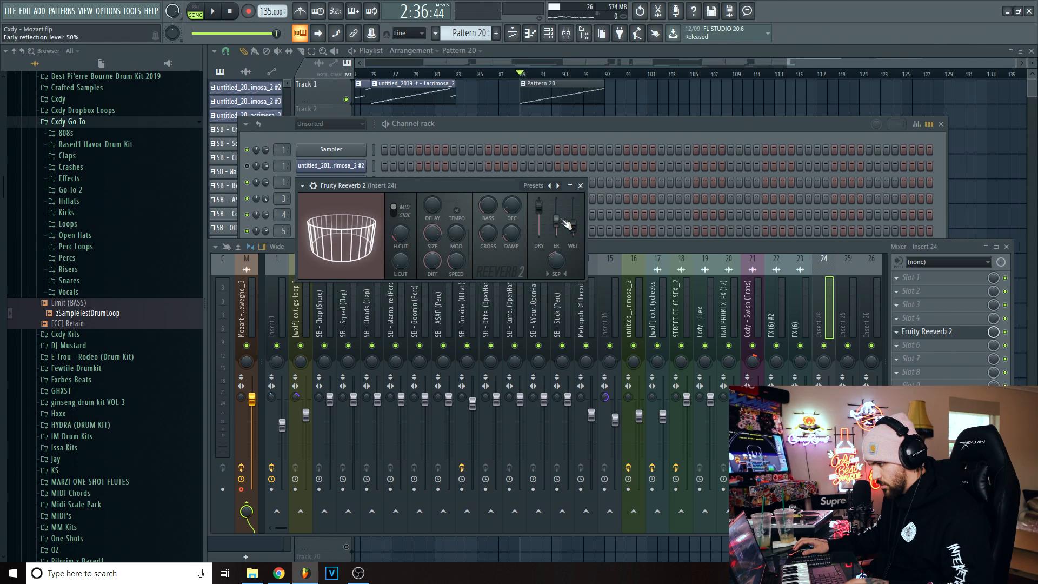
- Add Fruity Delay 2 in slot 4 before the reverb, with a 2-step delay time, ping-pong feedback and the input panned left
{"action": "left_click", "coordinate": [919, 318]}
{"action": "left_click", "coordinate": [757, 222]}
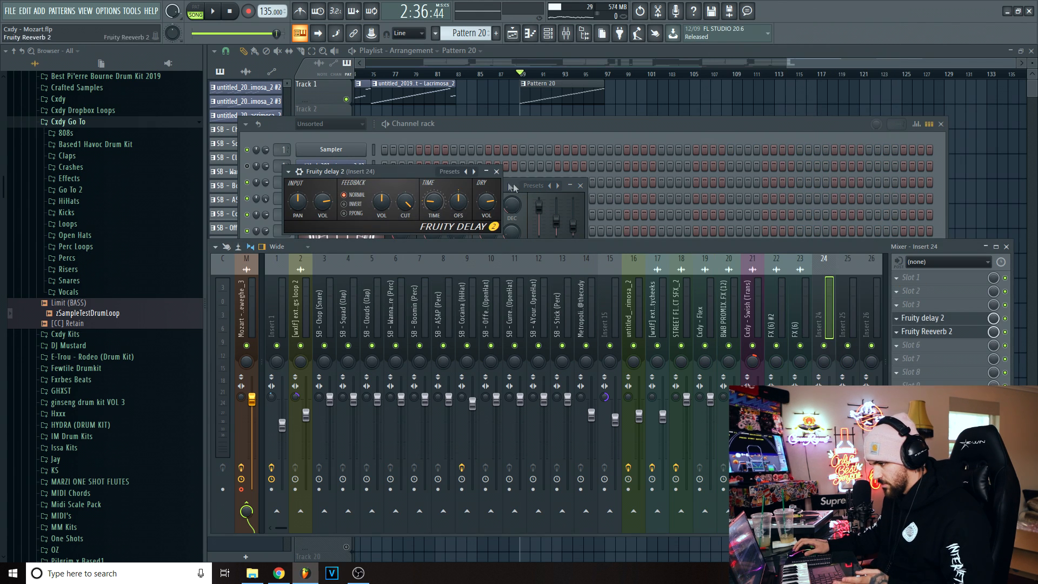
{"action": "right_click", "coordinate": [431, 204]}
{"action": "mouse_move", "coordinate": [487, 216]}
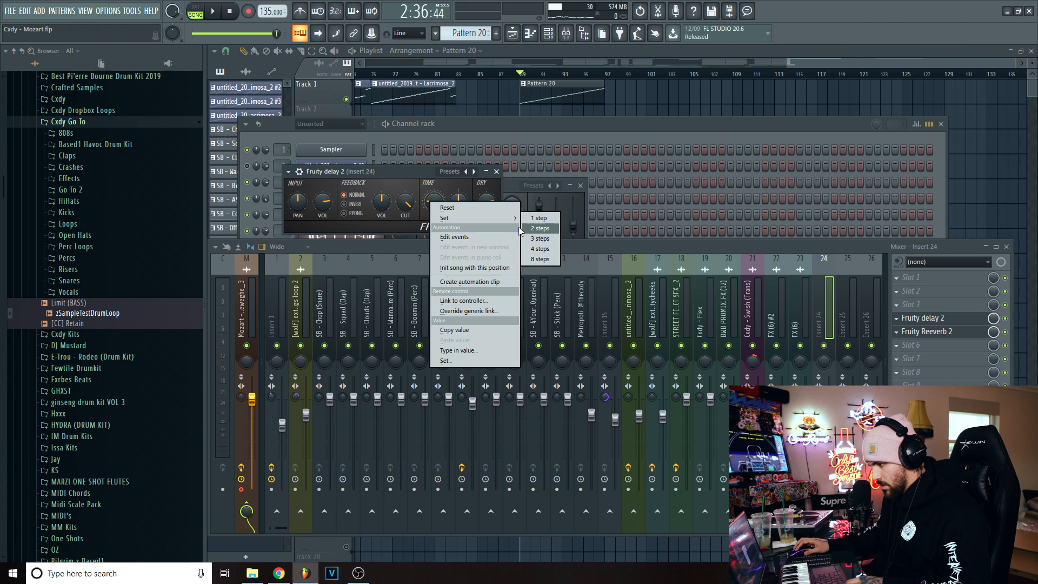
{"action": "left_click", "coordinate": [526, 230]}
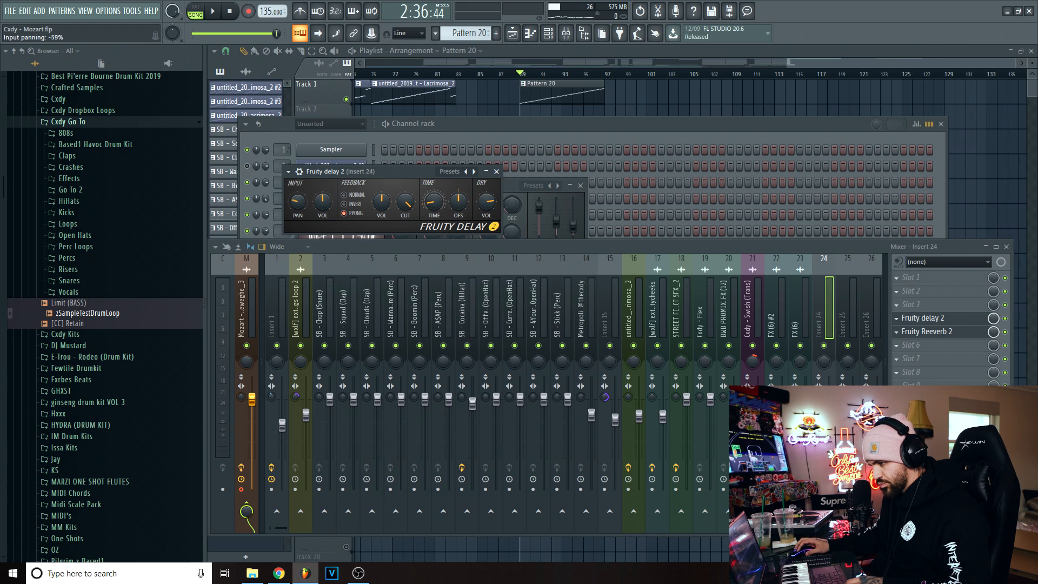
- Play Pattern 20 and raise the wet level of Fruity Reeverb 2 on mixer track 24 to 82%
{"action": "key", "text": "space"}
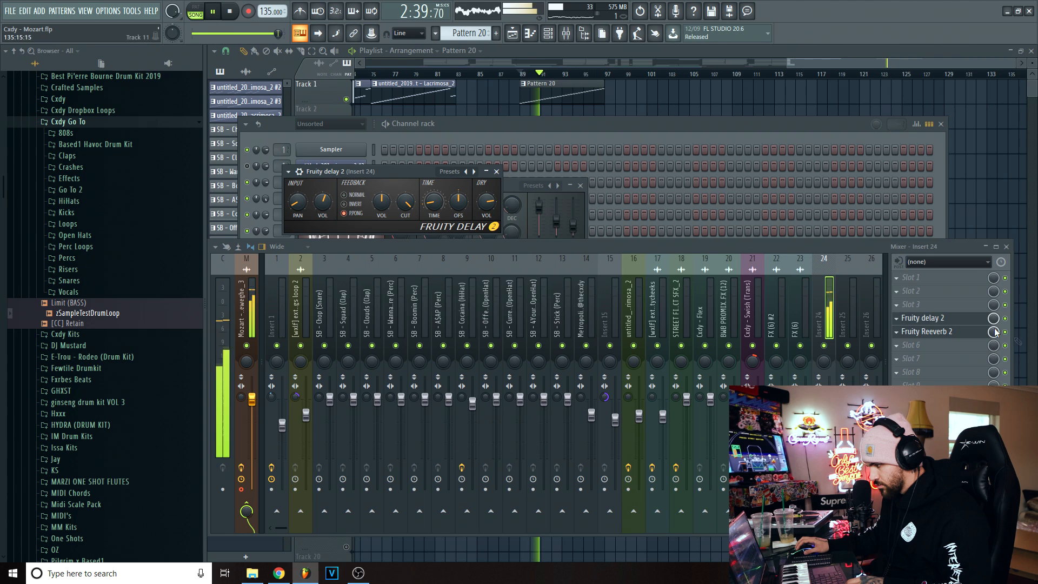
{"action": "left_click", "coordinate": [945, 331]}
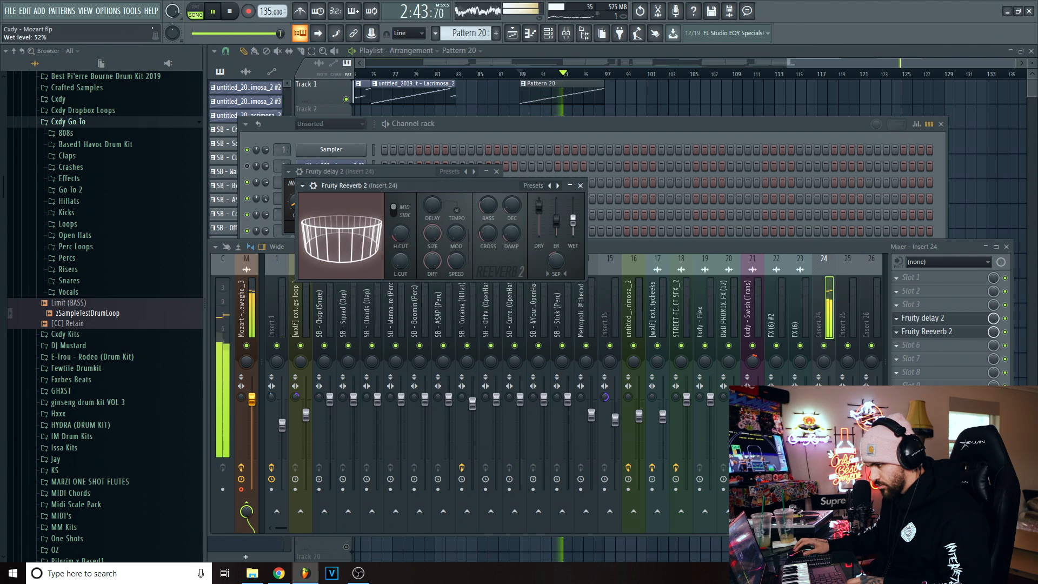
{"action": "key", "text": "space"}
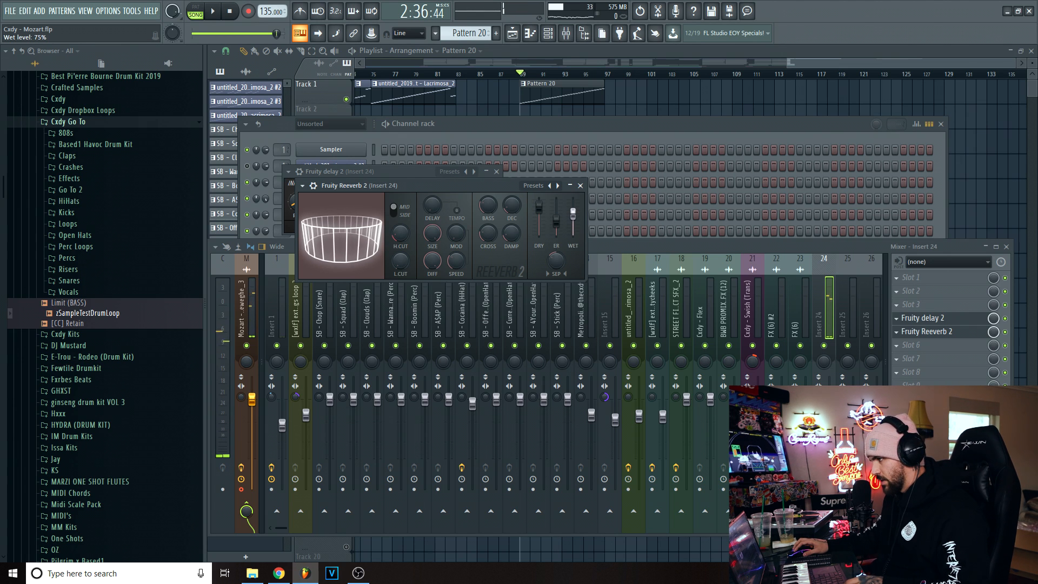
{"action": "key", "text": "space"}
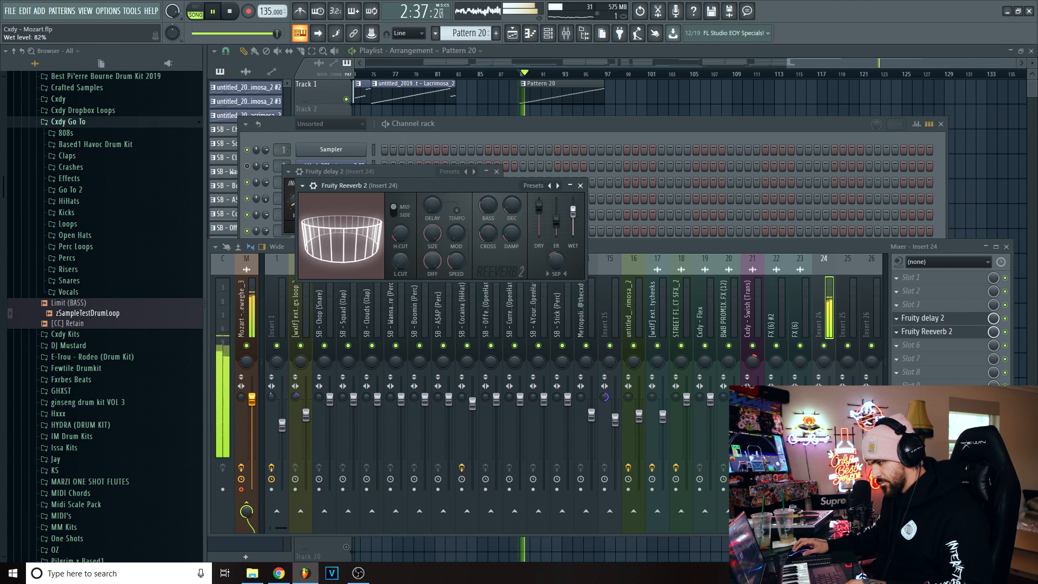
- Adjust the input volume of Fruity Delay 2 on mixer track 24 and reselect its delay time during playback
{"action": "left_click", "coordinate": [929, 320]}
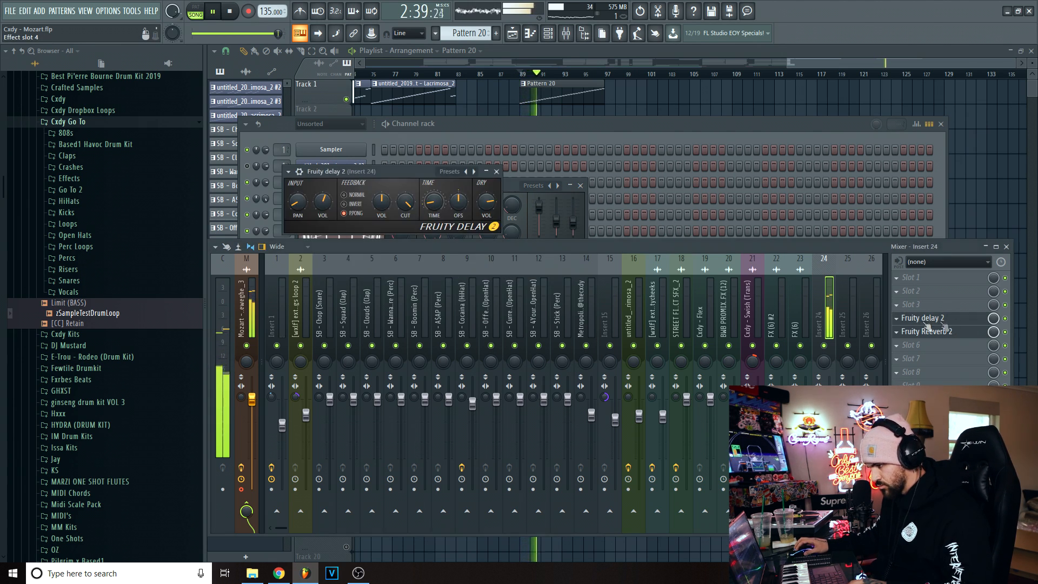
{"action": "left_click_drag", "start_coordinate": [323, 202], "coordinate": [323, 211]}
{"action": "right_click", "coordinate": [435, 207]}
{"action": "mouse_move", "coordinate": [461, 226]}
{"action": "left_click", "coordinate": [545, 234]}
{"action": "right_click", "coordinate": [426, 203]}
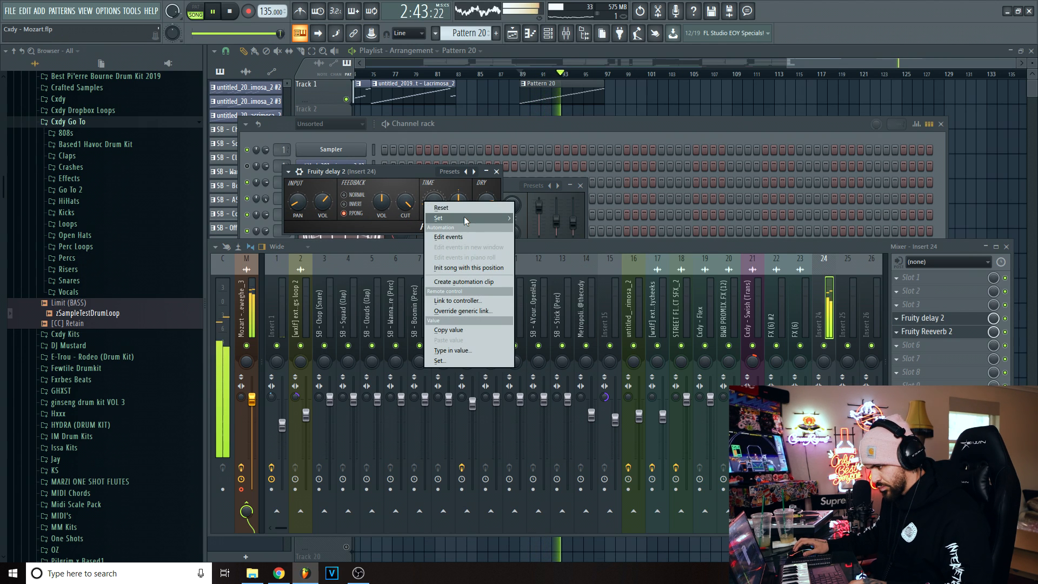
{"action": "left_click", "coordinate": [633, 103]}
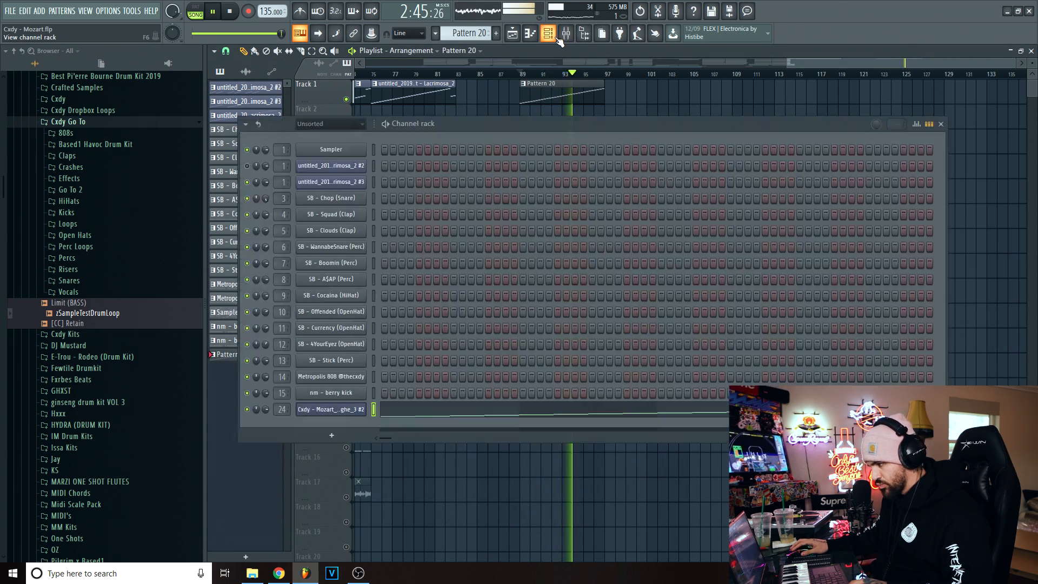
- Lower the reverb's wet level slightly on mixer track 24 and stop playback
{"action": "left_click", "coordinate": [566, 33]}
{"action": "left_click", "coordinate": [915, 333]}
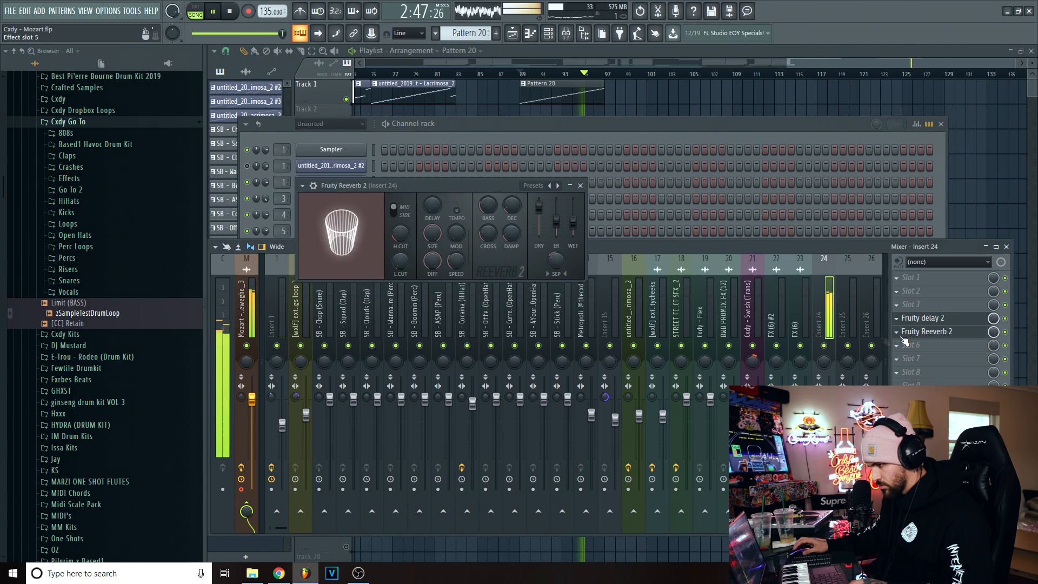
{"action": "left_click_drag", "start_coordinate": [573, 217], "coordinate": [573, 219]}
{"action": "key", "text": "space"}
{"action": "left_click_drag", "start_coordinate": [819, 397], "coordinate": [818, 404]}
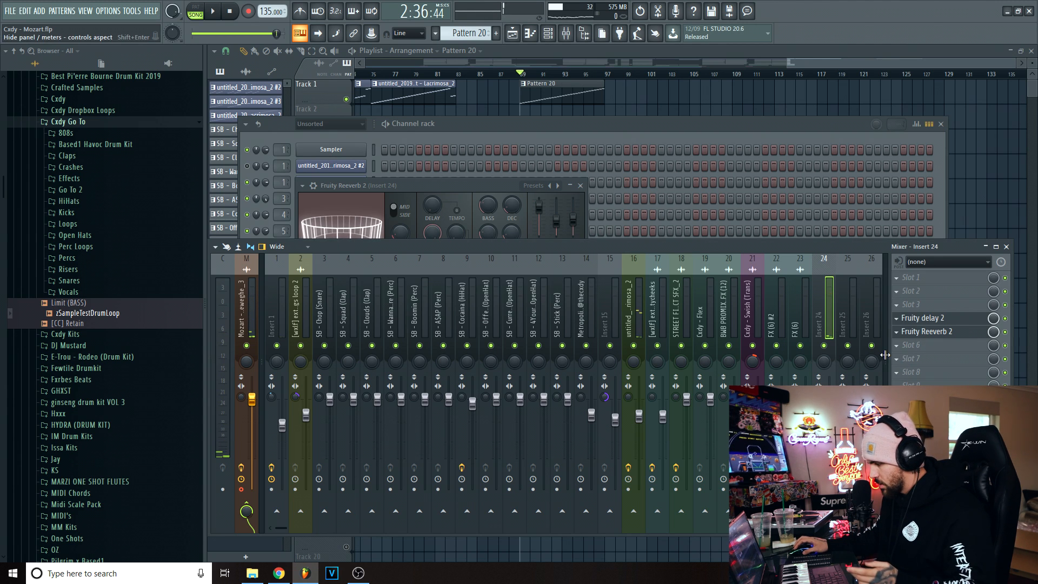
- Go back to the start of the arrangement, place the playhead at bar 11 and unsolo Track 1 so every playlist track is active
{"action": "left_click", "coordinate": [922, 375]}
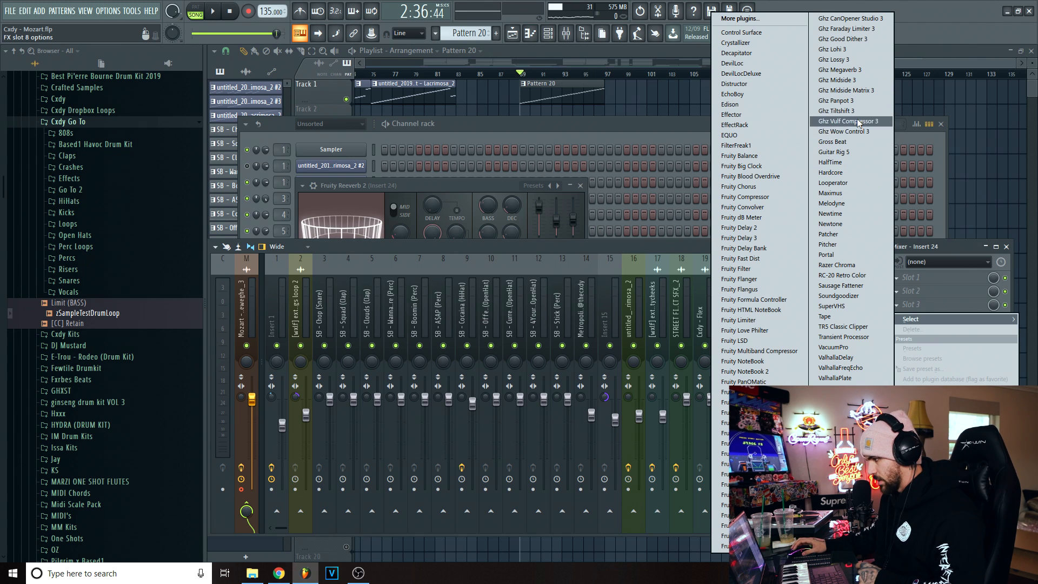
{"action": "left_click", "coordinate": [670, 136]}
{"action": "right_click", "coordinate": [589, 94]}
{"action": "left_click", "coordinate": [564, 64]}
{"action": "left_click", "coordinate": [448, 74]}
{"action": "double_click", "coordinate": [346, 100]}
{"action": "right_click", "coordinate": [348, 101]}
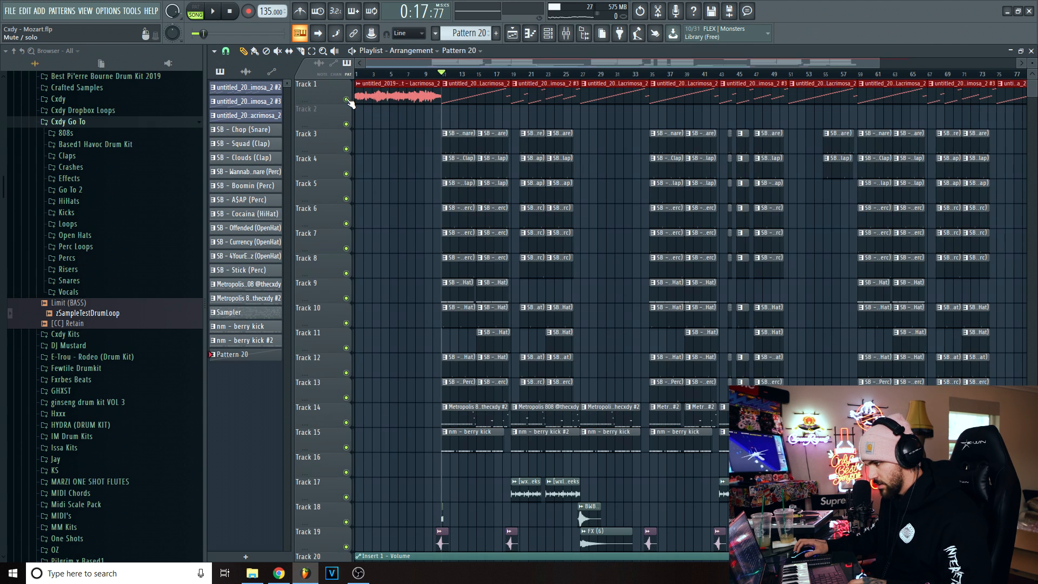
{"action": "left_click", "coordinate": [452, 88]}
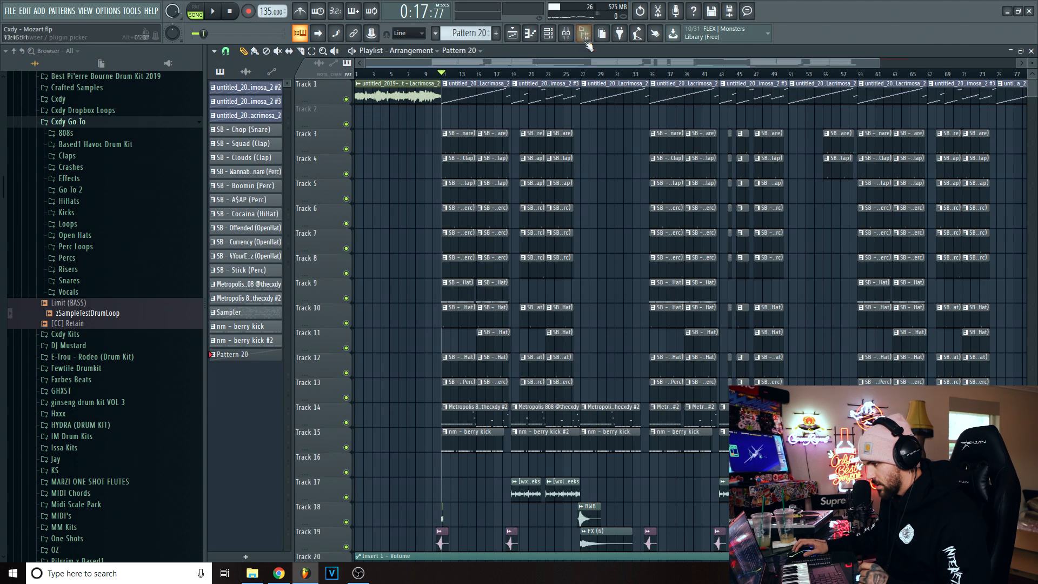
- Open the first sliced Lacrimosa pattern in the piano roll, play it, and bring up its mixer track 1
{"action": "double_click", "coordinate": [456, 95]}
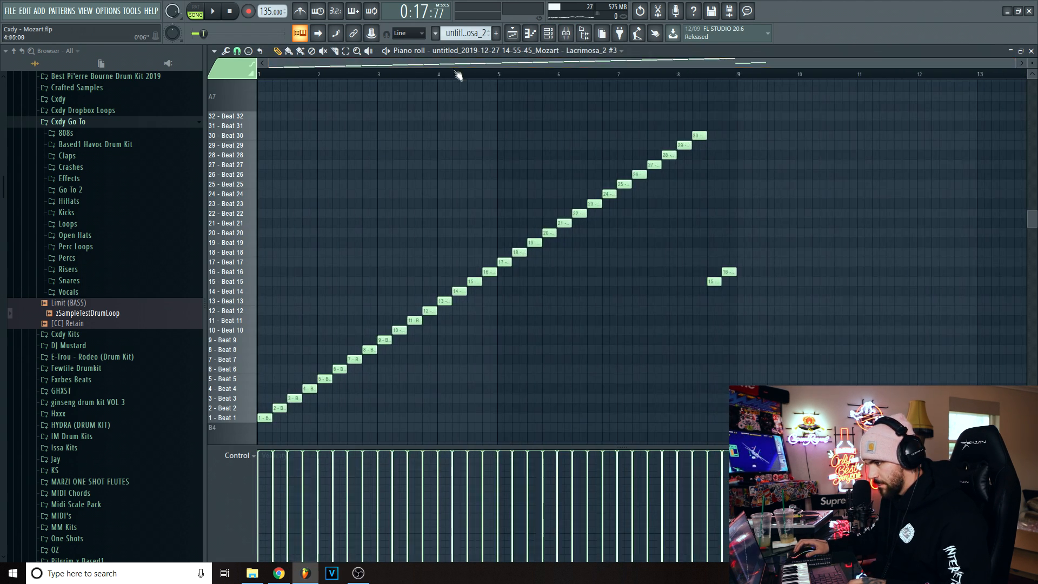
{"action": "key", "text": "space"}
{"action": "scroll", "coordinate": [401, 130], "scroll_direction": "down", "scroll_amount": 2}
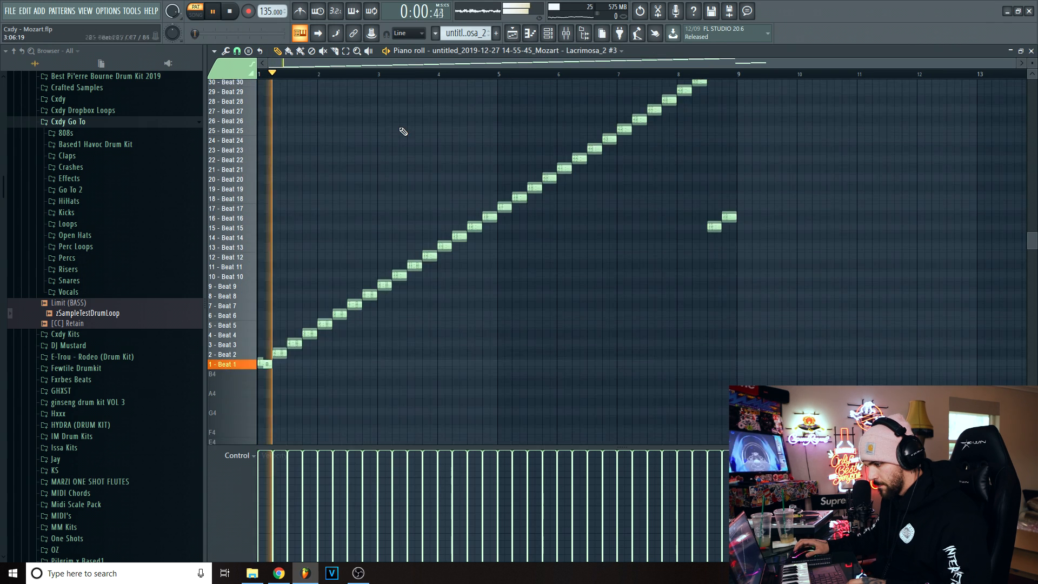
{"action": "left_click", "coordinate": [566, 33]}
{"action": "left_click", "coordinate": [281, 312]}
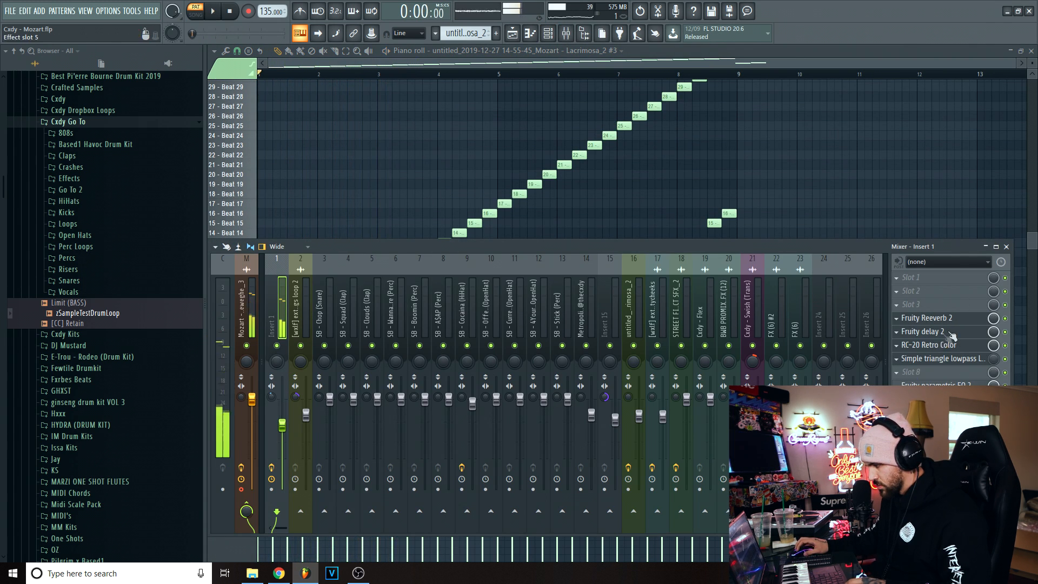
{"action": "key", "text": "space"}
- Examine the Fruity Reeverb 2, Fruity Delay 2, RC-20 Retro Color and Parametric EQ 2 settings on mixer track 1
{"action": "left_click", "coordinate": [921, 318]}
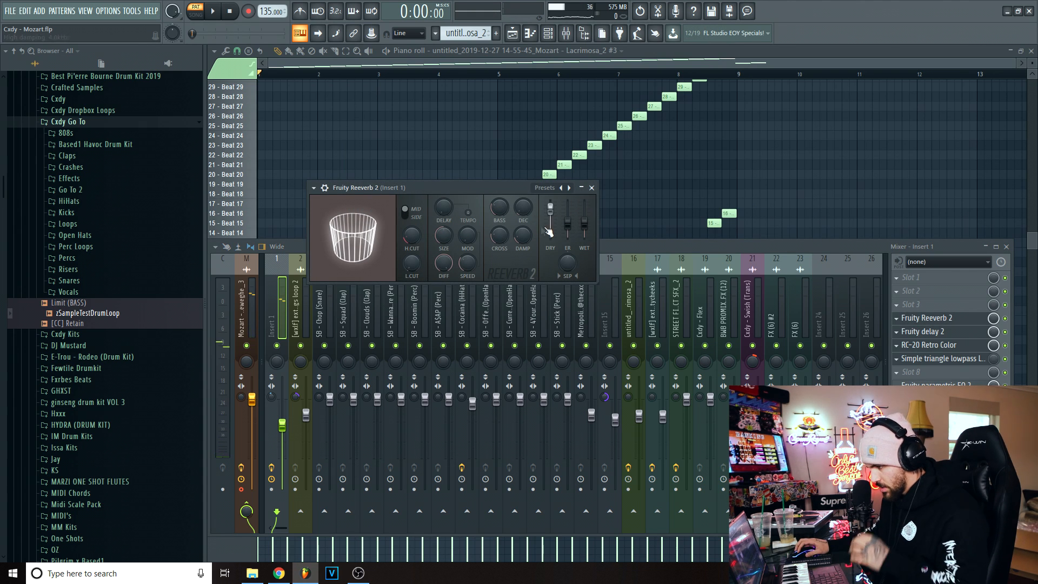
{"action": "left_click", "coordinate": [954, 333]}
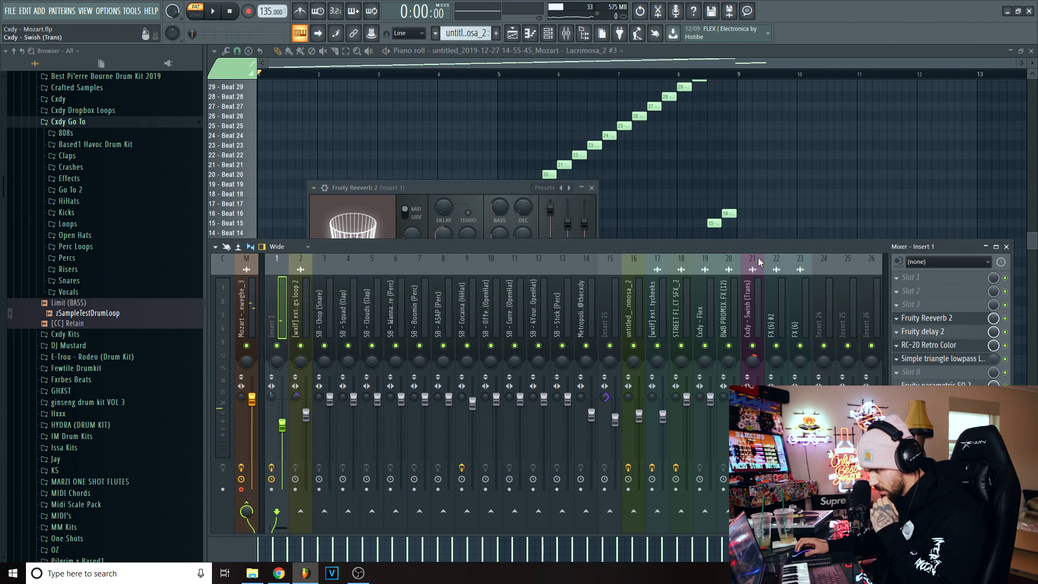
{"action": "left_click", "coordinate": [921, 332]}
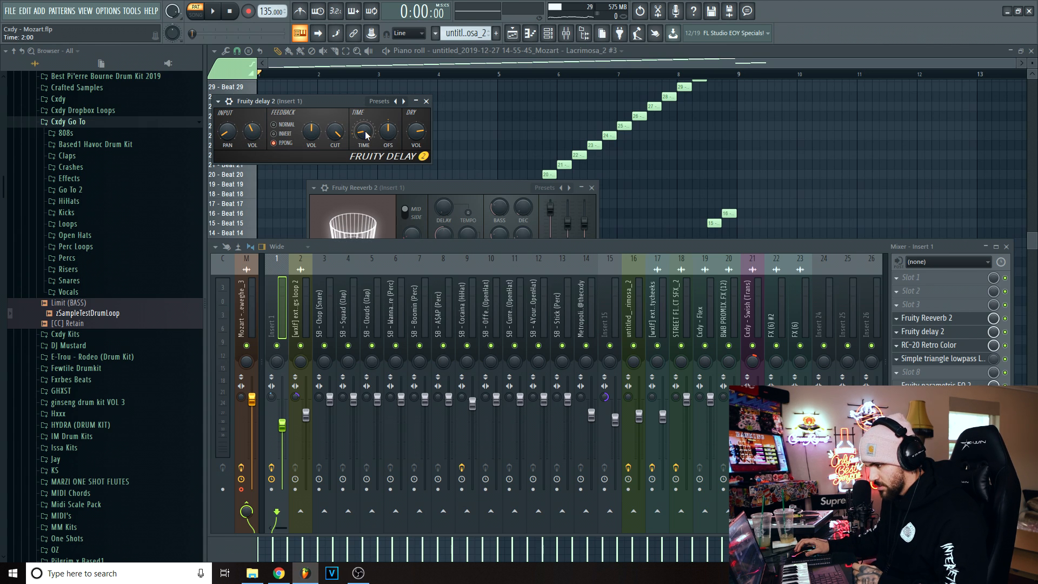
{"action": "left_click", "coordinate": [922, 318]}
{"action": "left_click", "coordinate": [929, 345]}
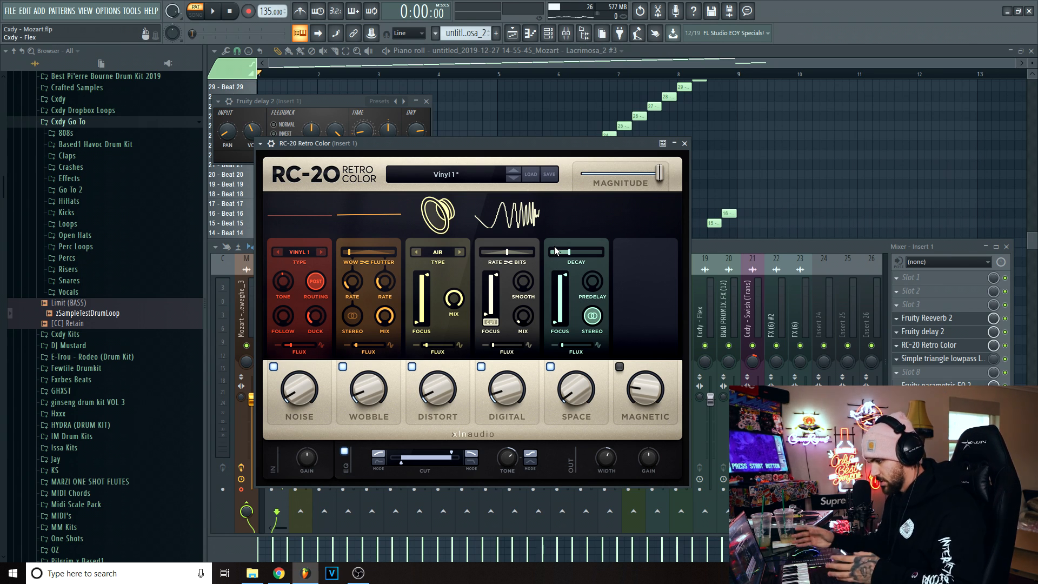
{"action": "left_click", "coordinate": [936, 386]}
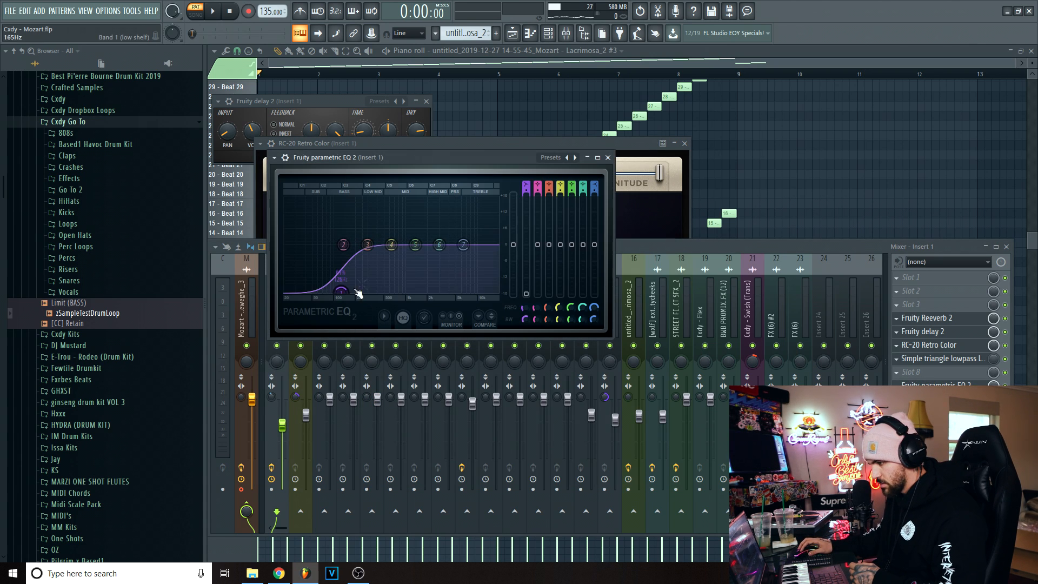
{"action": "left_click_drag", "start_coordinate": [344, 288], "coordinate": [326, 291]}
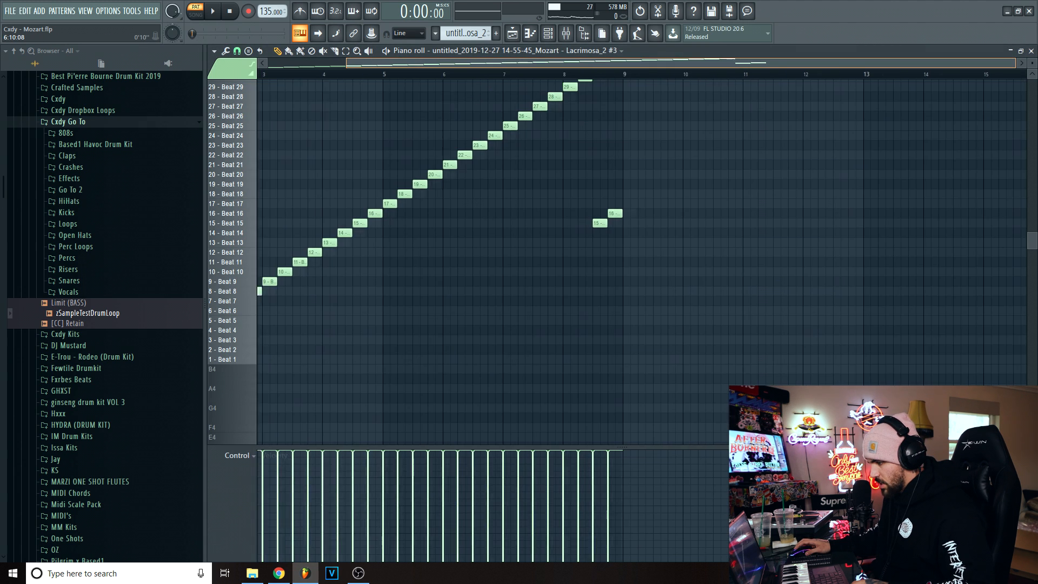
- Compare the slice order of the two Lacrimosa patterns in the piano roll and play the rearranged #3 pattern
{"action": "scroll", "coordinate": [476, 84], "scroll_direction": "up", "scroll_amount": 2}
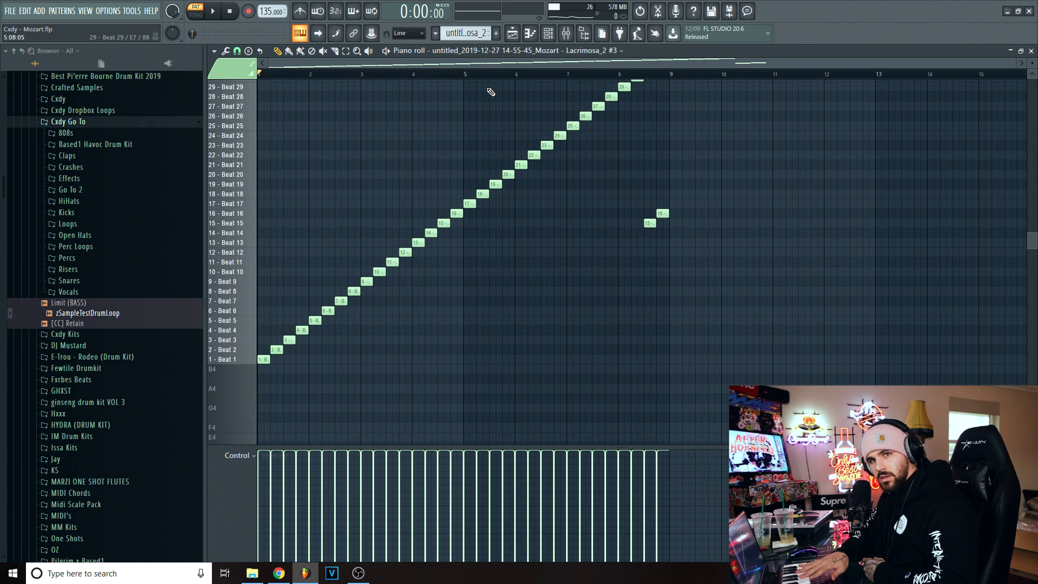
{"action": "scroll", "coordinate": [882, 244], "scroll_direction": "up", "scroll_amount": 3}
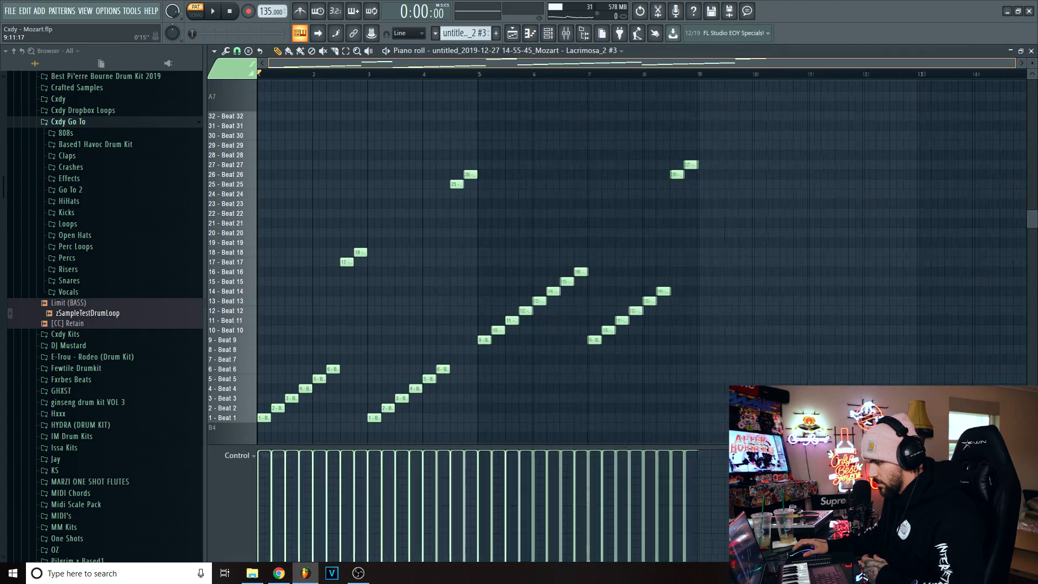
{"action": "scroll", "coordinate": [735, 64], "scroll_direction": "up", "scroll_amount": 1}
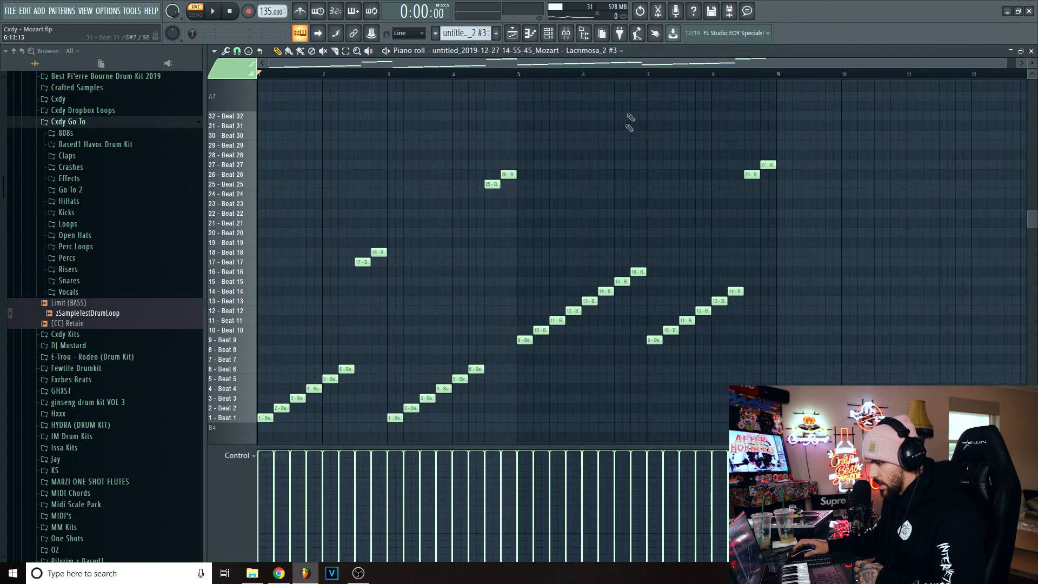
{"action": "scroll", "coordinate": [373, 267], "scroll_direction": "down", "scroll_amount": 3}
{"action": "scroll", "coordinate": [364, 142], "scroll_direction": "up", "scroll_amount": 2}
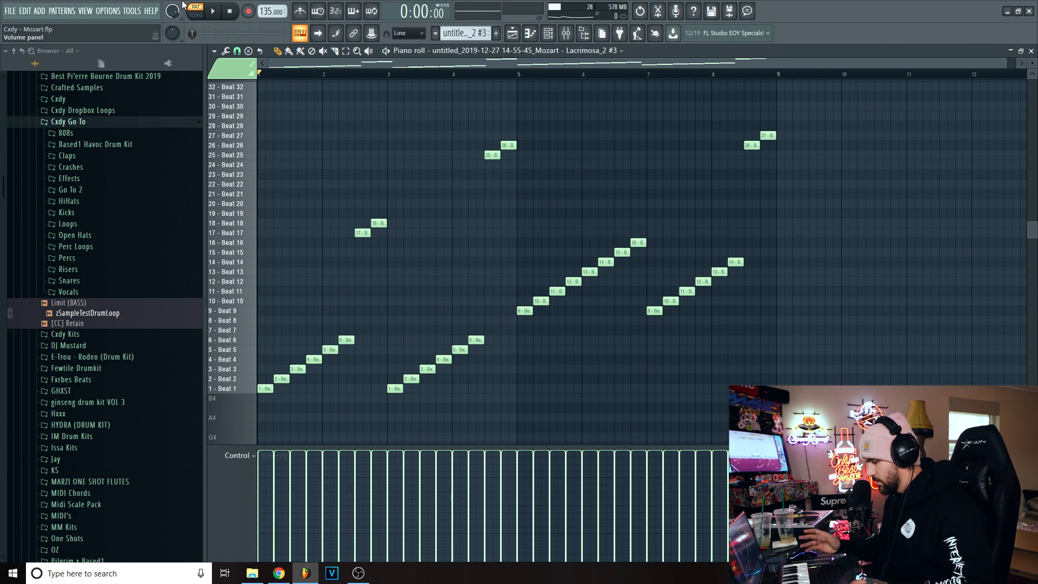
{"action": "key", "text": "space"}
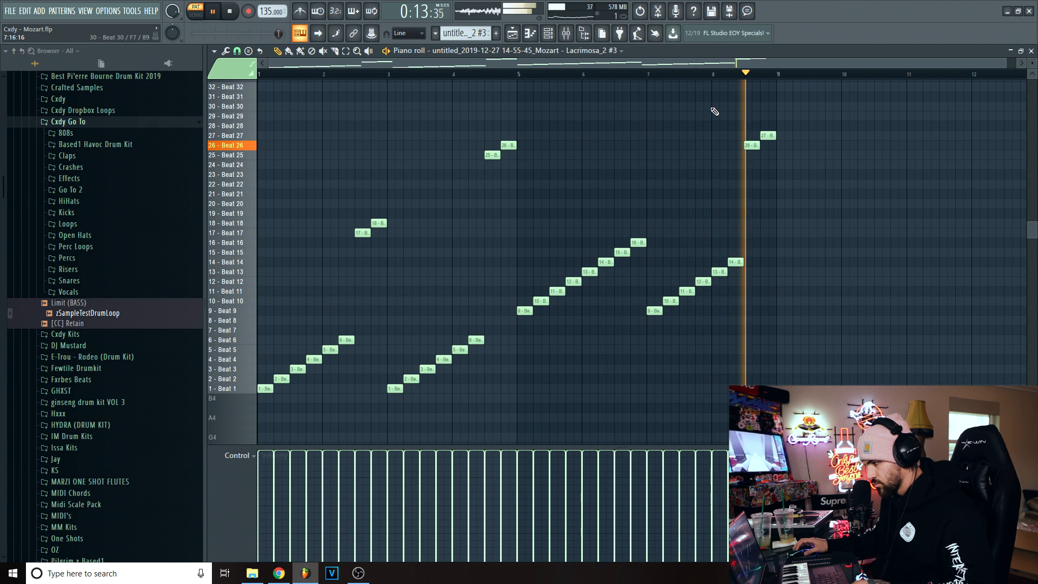
- Stop the #3 pattern and close the piano roll to return to the playlist arrangement
{"action": "key", "text": "space"}
{"action": "left_click", "coordinate": [1031, 51]}
{"action": "right_click", "coordinate": [764, 113]}
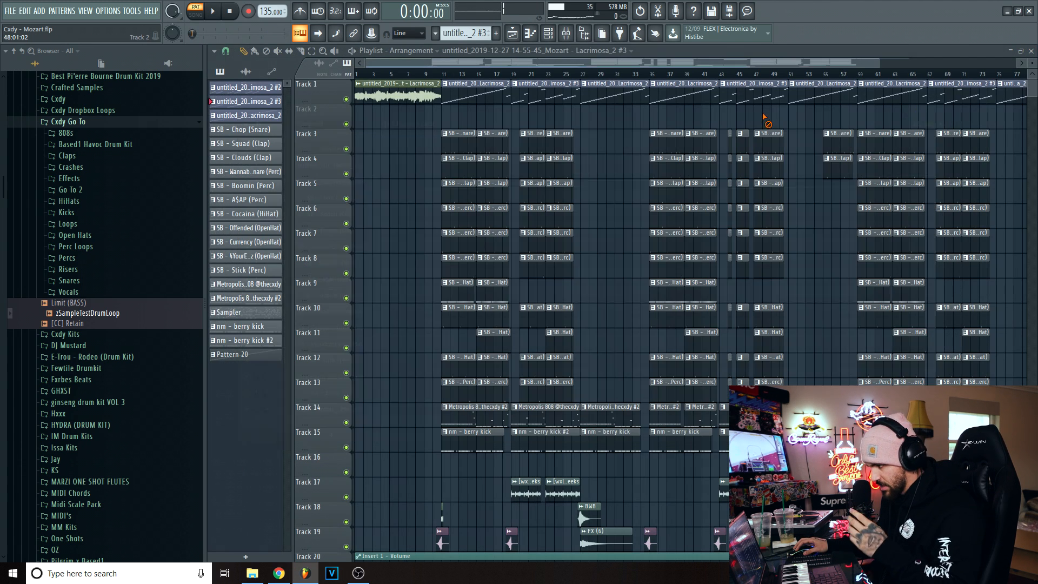
{"action": "scroll", "coordinate": [467, 63], "scroll_direction": "up", "scroll_amount": 1}
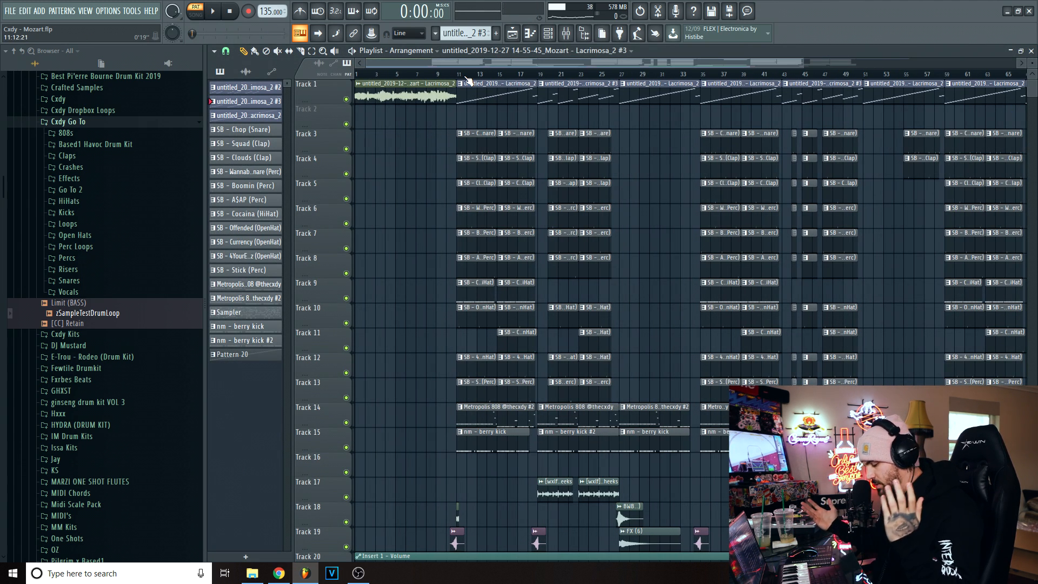
{"action": "scroll", "coordinate": [467, 80], "scroll_direction": "up", "scroll_amount": 1}
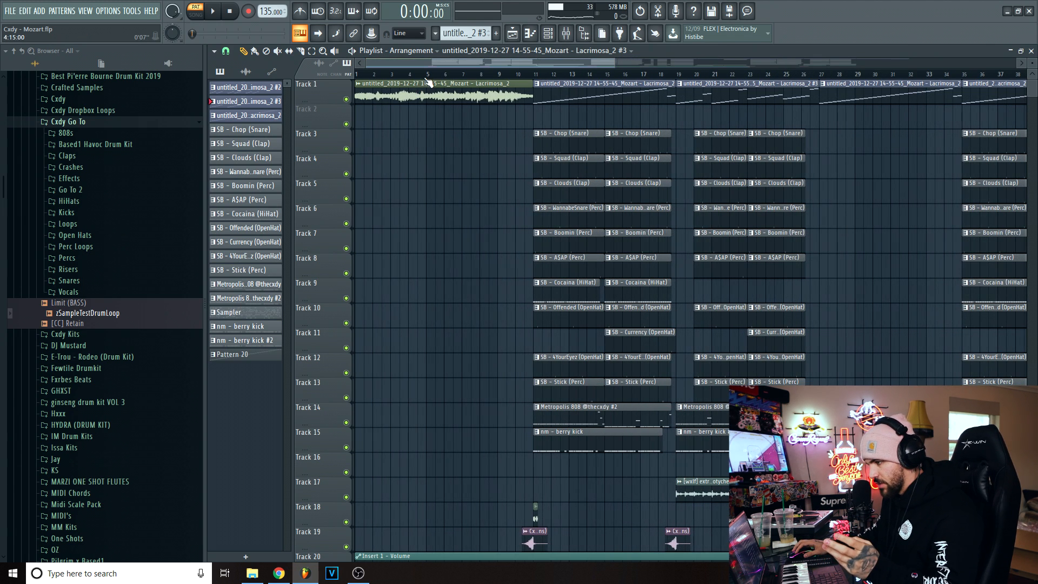
- Switch to song mode, view the opening Lacrimosa audio clip's sample settings and place the playhead late in bar 10
{"action": "key", "text": "l"}
{"action": "double_click", "coordinate": [390, 85]}
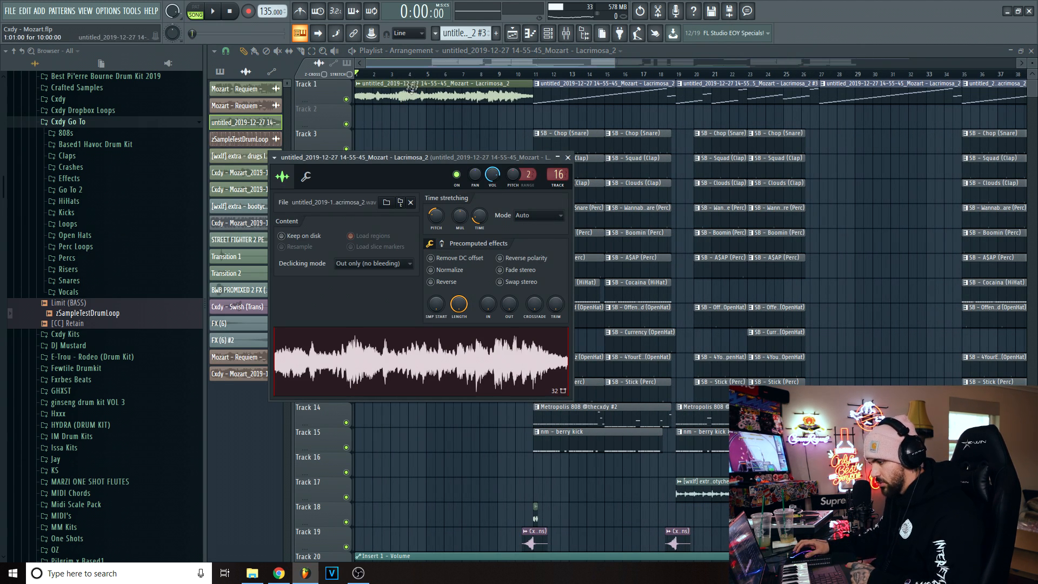
{"action": "left_click", "coordinate": [524, 74]}
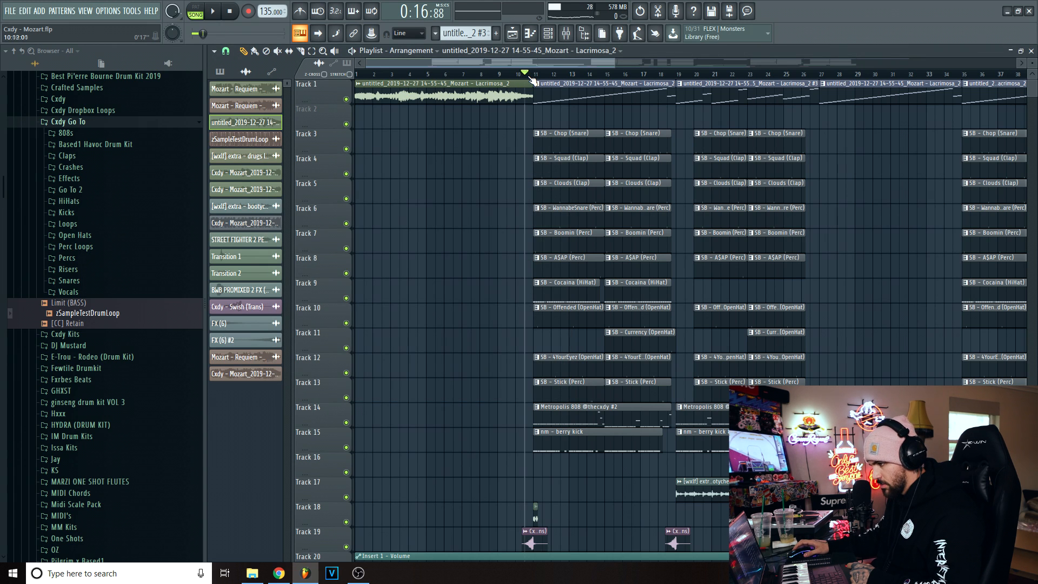
{"action": "scroll", "coordinate": [527, 76], "scroll_direction": "up", "scroll_amount": 2}
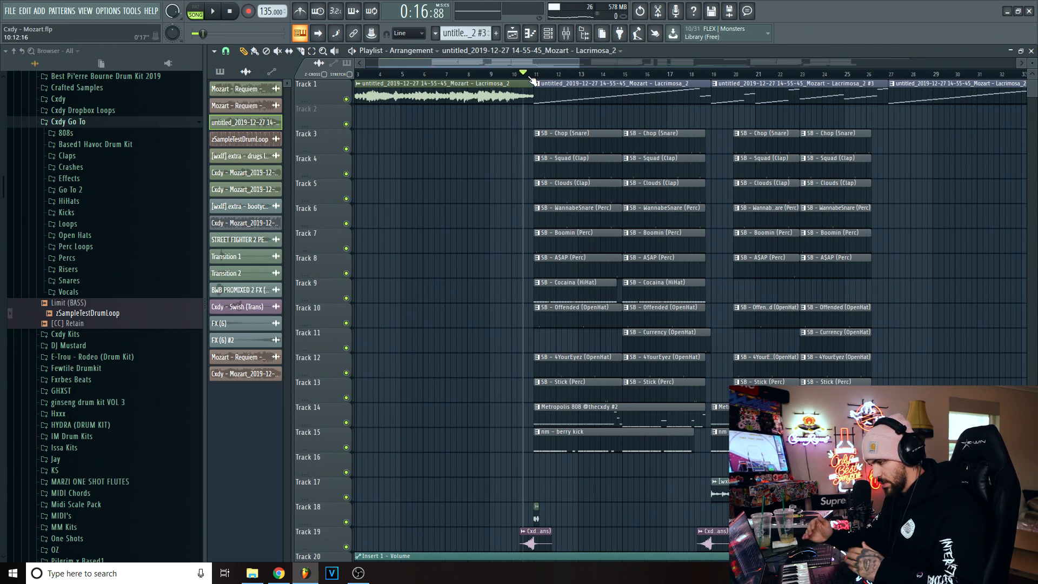
{"action": "scroll", "coordinate": [532, 80], "scroll_direction": "up", "scroll_amount": 2}
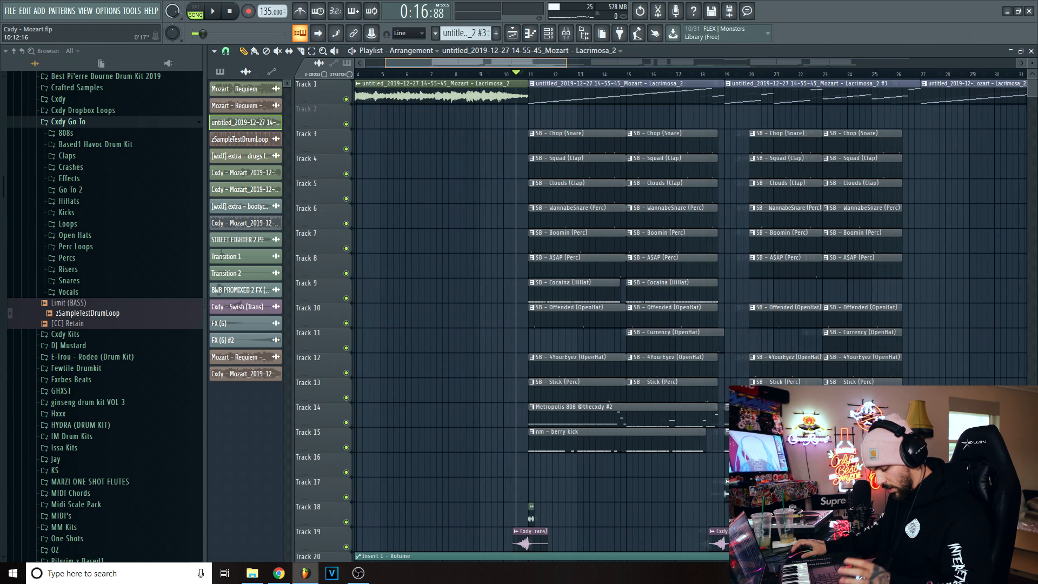
{"action": "scroll", "coordinate": [473, 75], "scroll_direction": "up", "scroll_amount": 3}
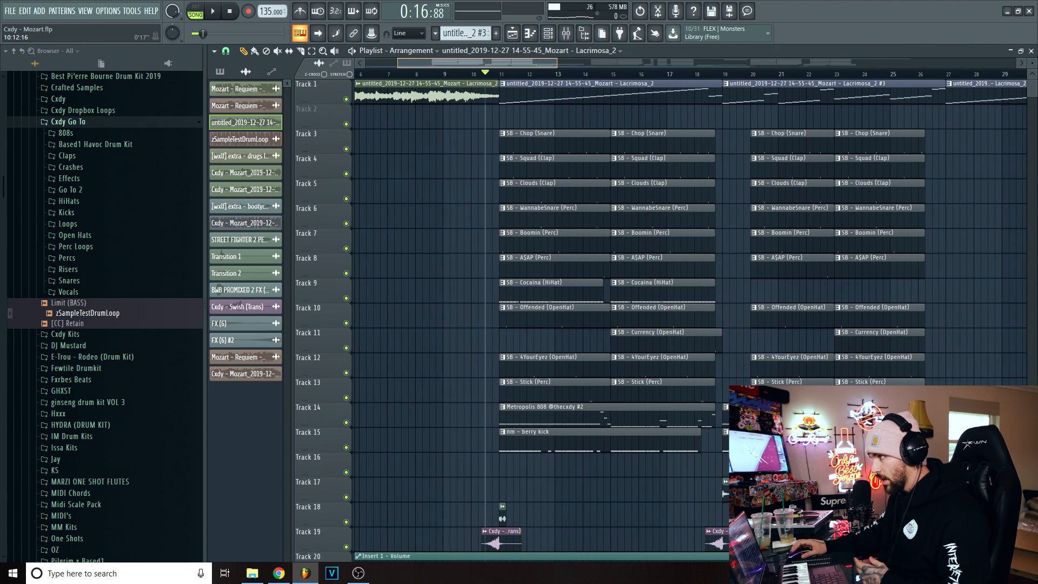
- Play the arrangement from bar 1 and view the opening Lacrimosa clip's sample settings during playback
{"action": "left_click_drag", "start_coordinate": [449, 63], "coordinate": [449, 60]}
{"action": "left_click_drag", "start_coordinate": [529, 75], "coordinate": [82, 79]}
{"action": "key", "text": "space"}
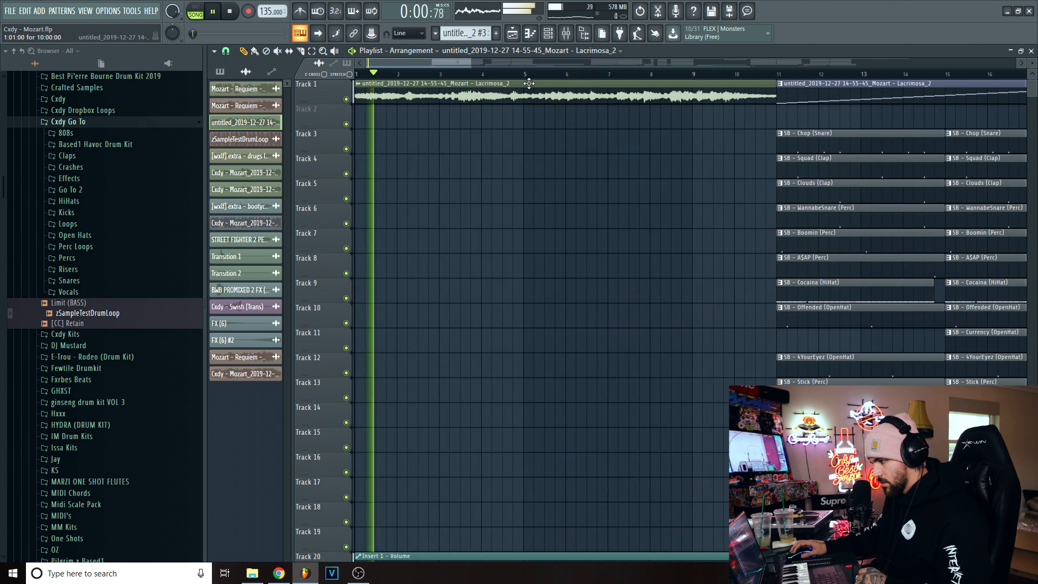
{"action": "double_click", "coordinate": [501, 84]}
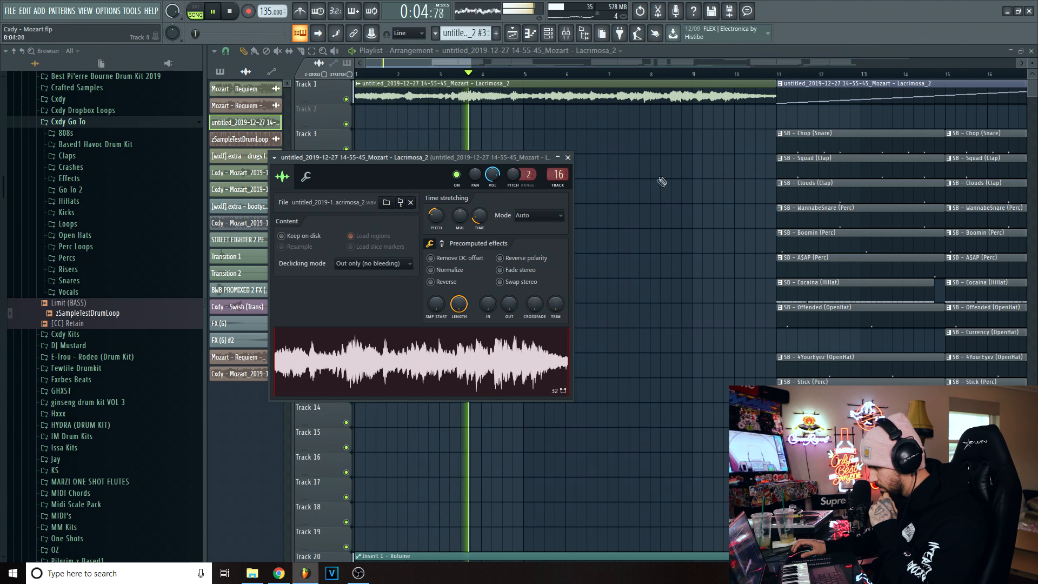
- Skip playback ahead to bar 9, listen through the drum entry and the first rearranged Lacrimosa section, and stop
{"action": "left_click", "coordinate": [706, 76]}
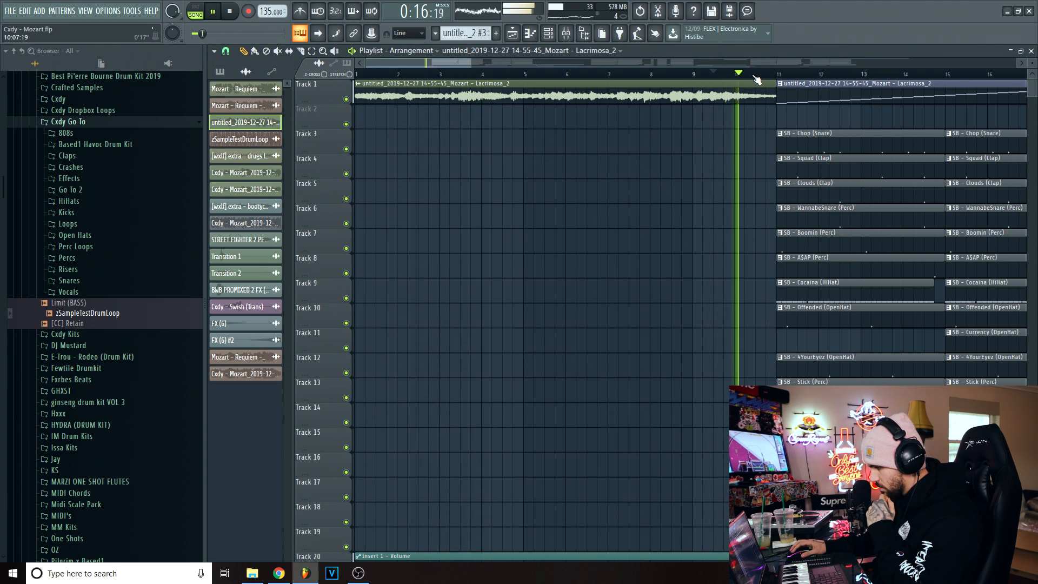
{"action": "left_click_drag", "start_coordinate": [458, 62], "coordinate": [492, 70]}
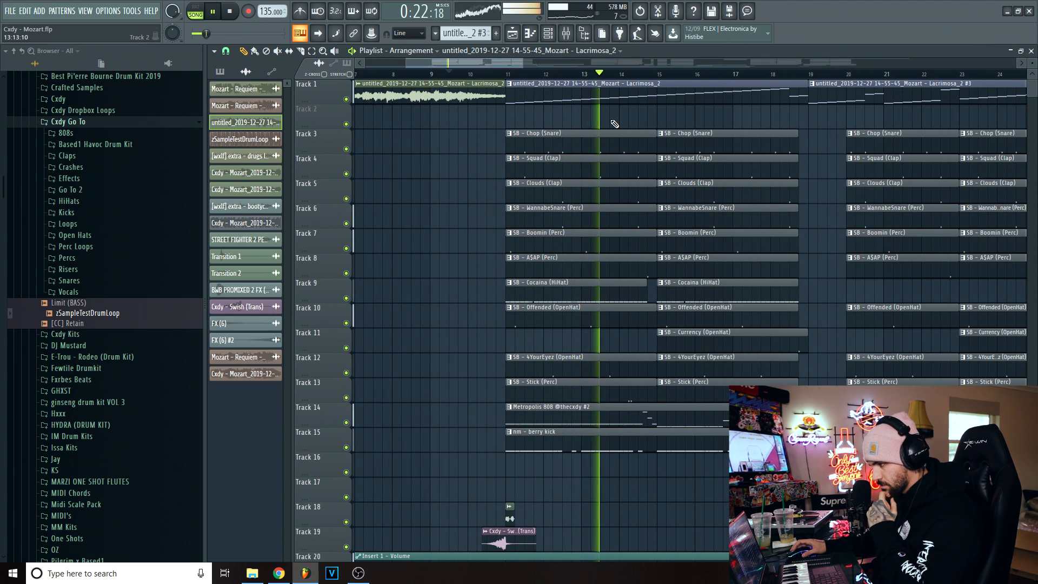
{"action": "left_click_drag", "start_coordinate": [500, 62], "coordinate": [573, 87]}
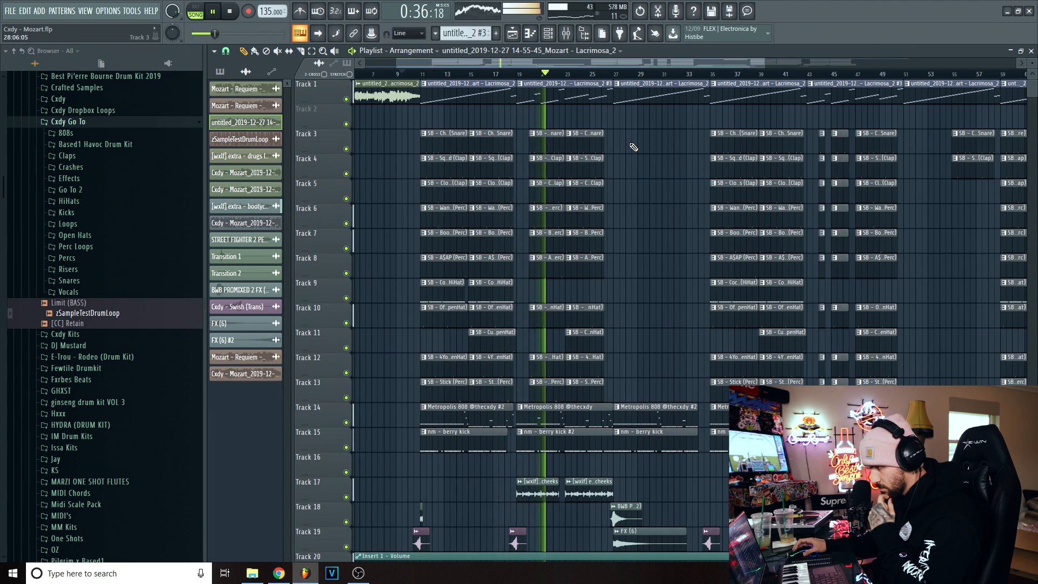
{"action": "key", "text": "space"}
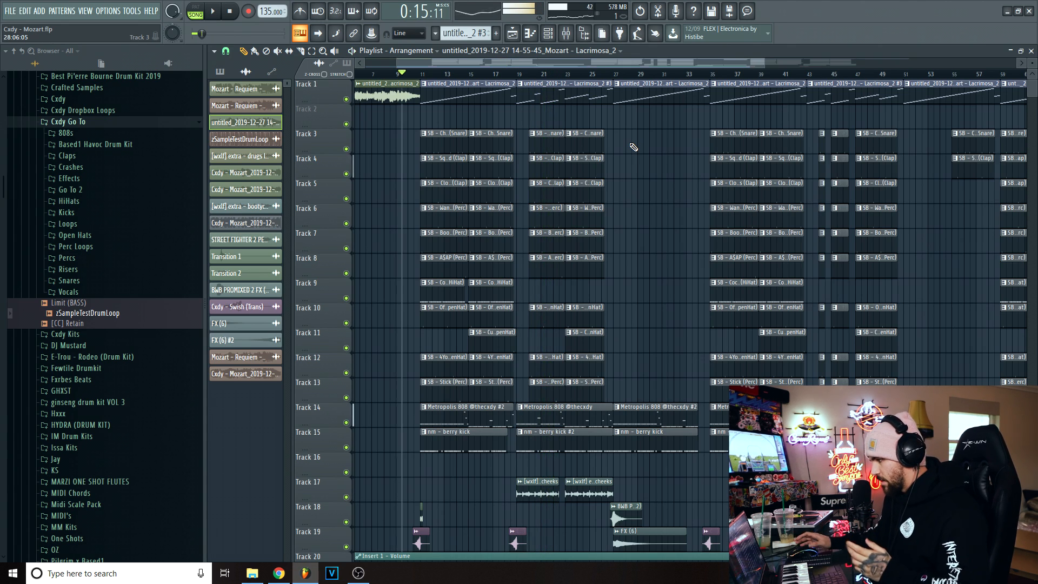
- Place the playhead at bar 27 and play the start of the section without drums, then stop
{"action": "scroll", "coordinate": [724, 67], "scroll_direction": "down", "scroll_amount": 2}
{"action": "scroll", "coordinate": [733, 133], "scroll_direction": "down", "scroll_amount": 4}
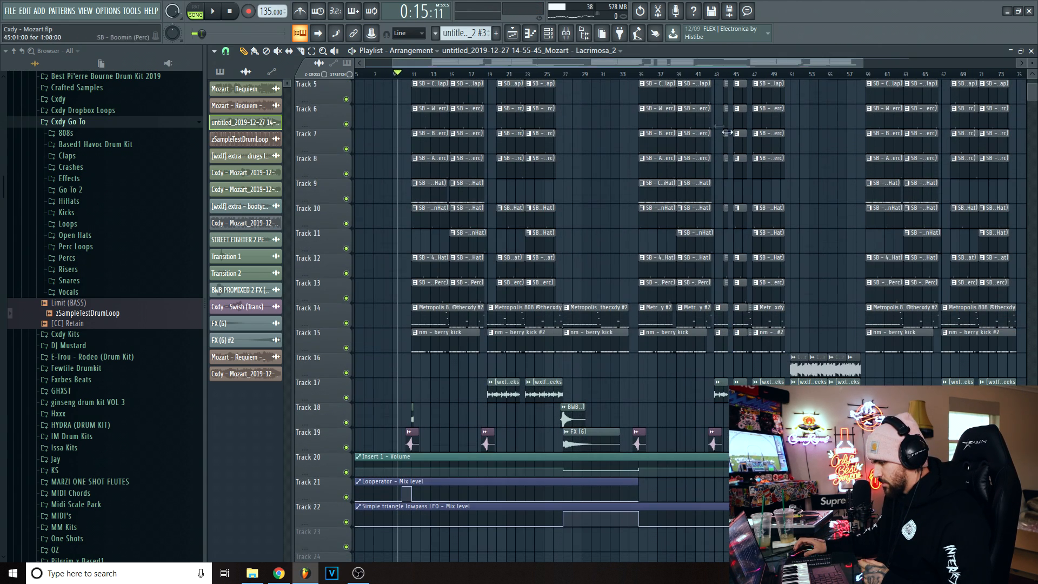
{"action": "left_click", "coordinate": [567, 74]}
{"action": "scroll", "coordinate": [571, 65], "scroll_direction": "up", "scroll_amount": 3}
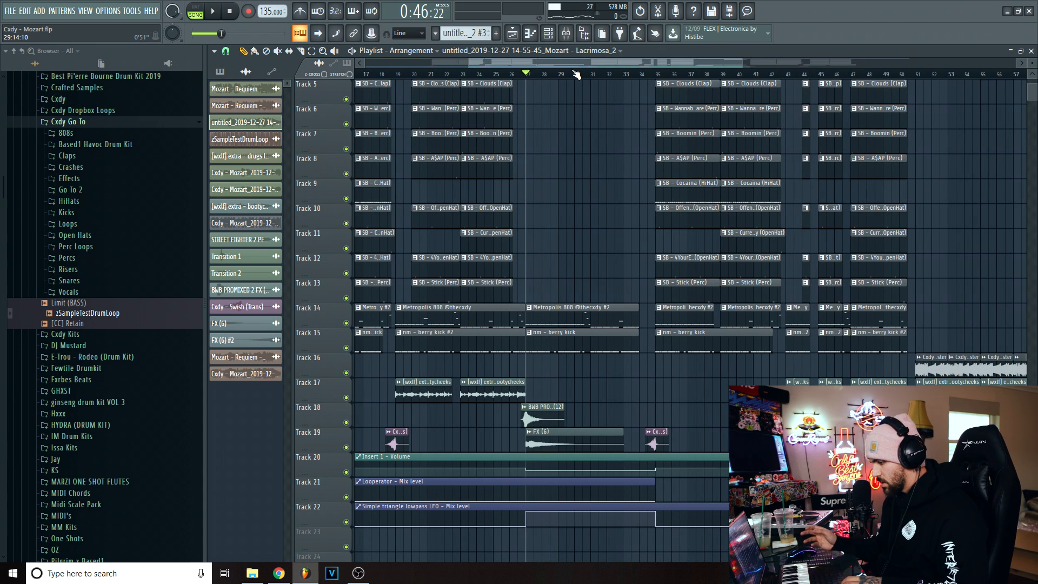
{"action": "key", "text": "space"}
{"action": "scroll", "coordinate": [590, 162], "scroll_direction": "up", "scroll_amount": 4}
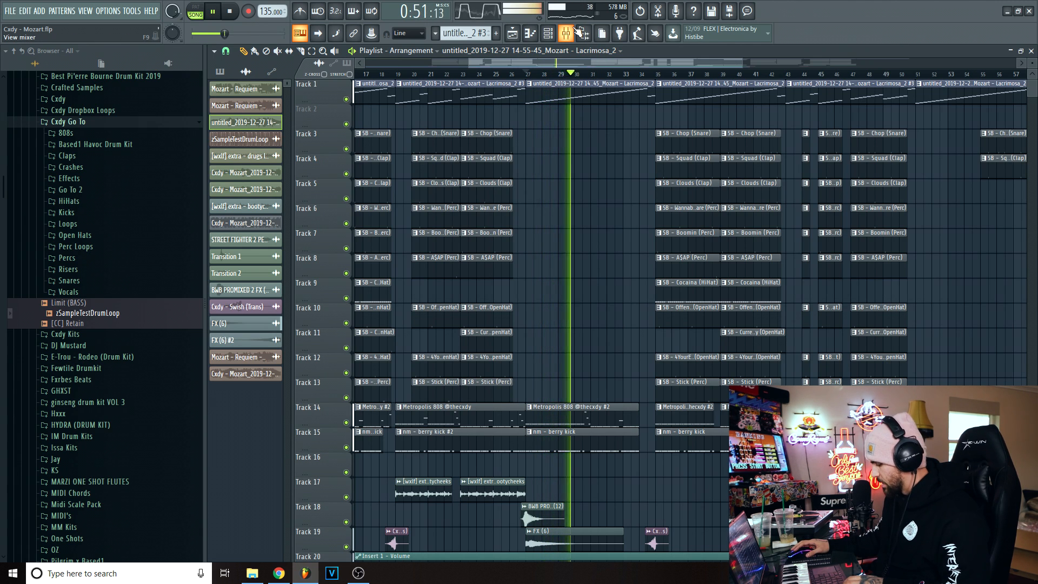
{"action": "key", "text": "space"}
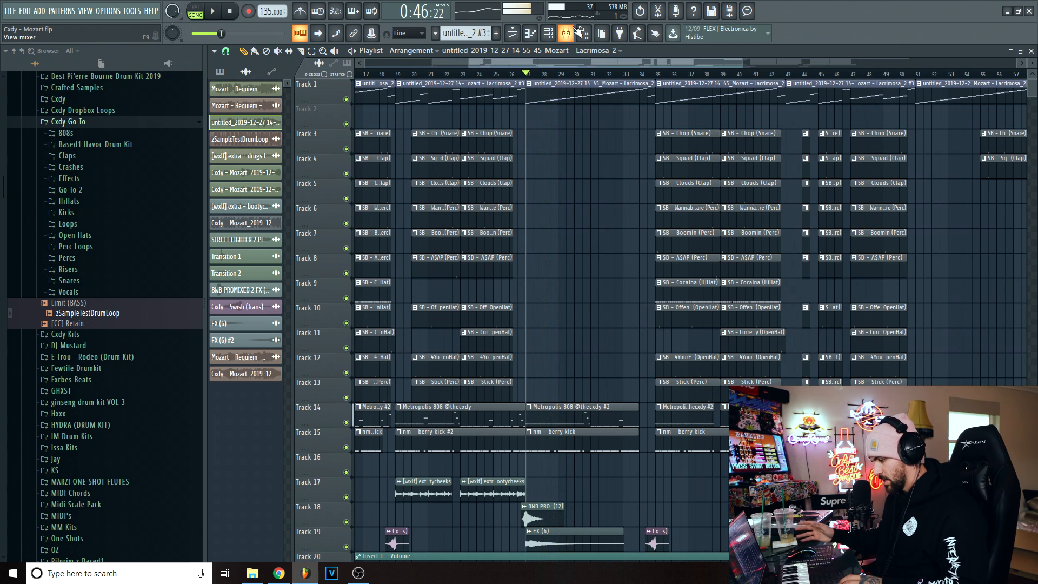
- View the FX (6) clip's sample settings, replay from bar 27, skip to the end of bar 33 and stop
{"action": "double_click", "coordinate": [550, 531]}
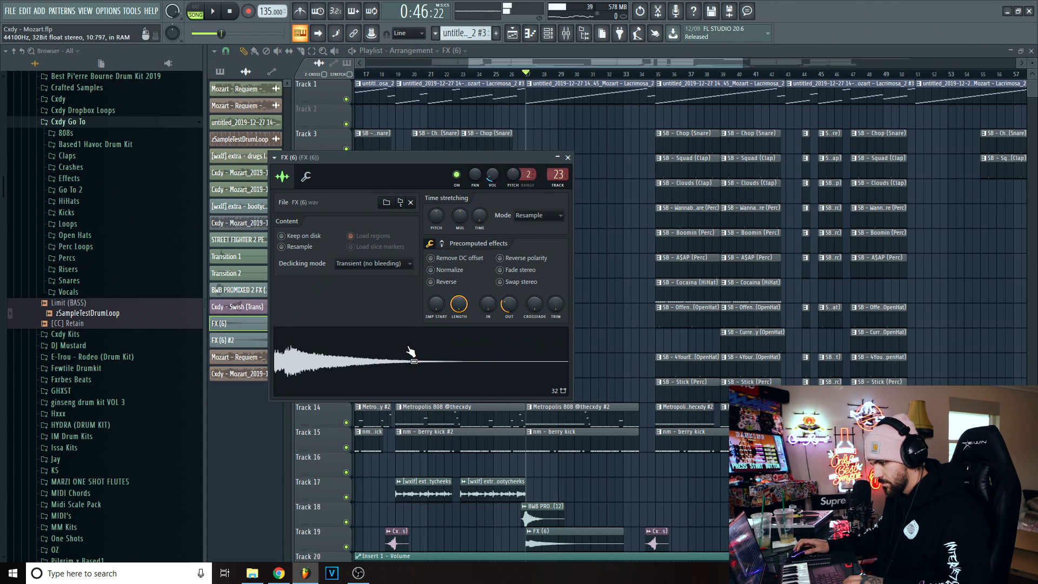
{"action": "key", "text": "space"}
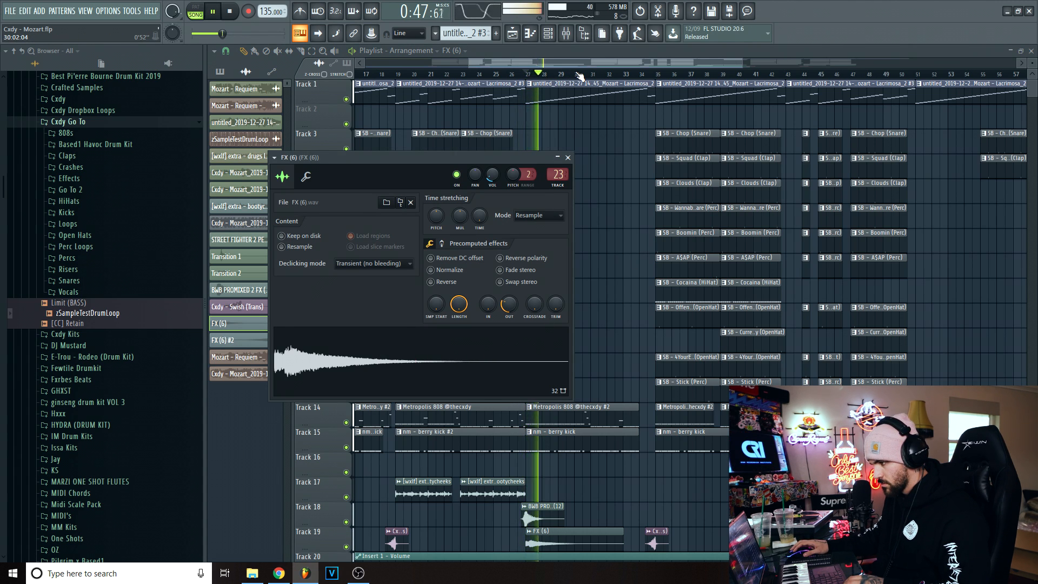
{"action": "left_click_drag", "start_coordinate": [584, 74], "coordinate": [647, 77]}
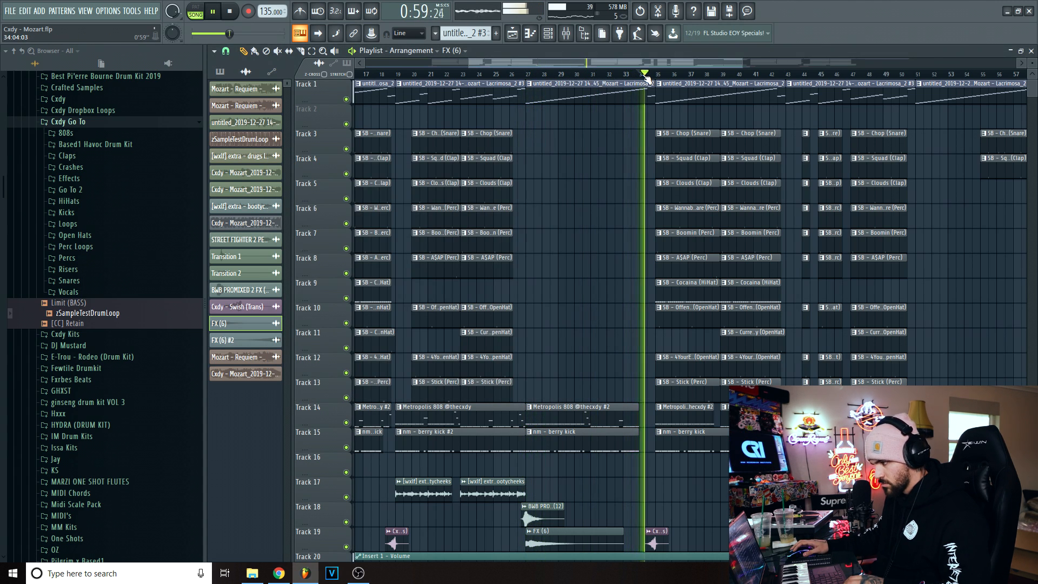
{"action": "key", "text": "space"}
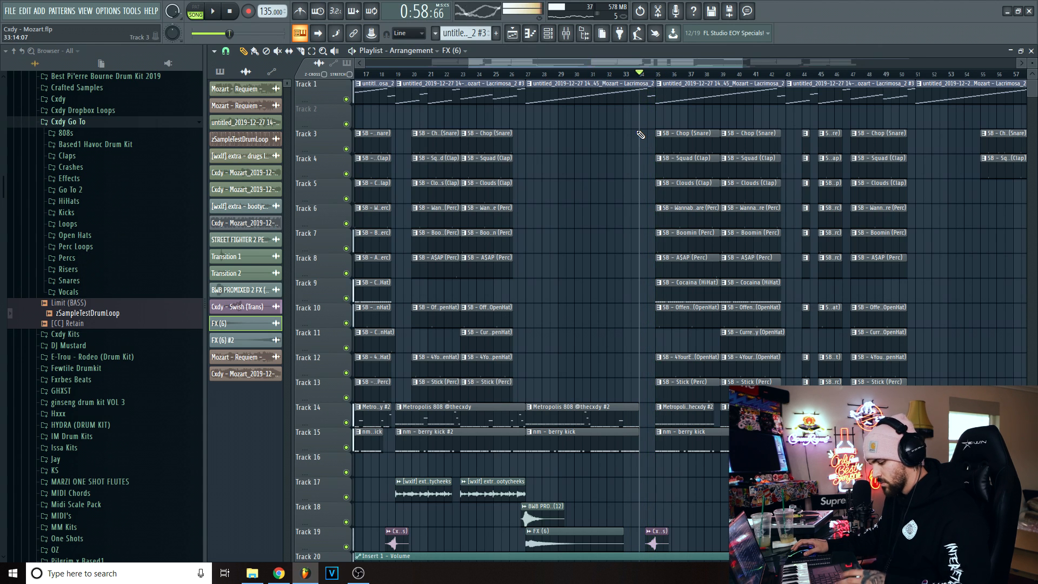
{"action": "scroll", "coordinate": [606, 93], "scroll_direction": "right", "scroll_amount": 1}
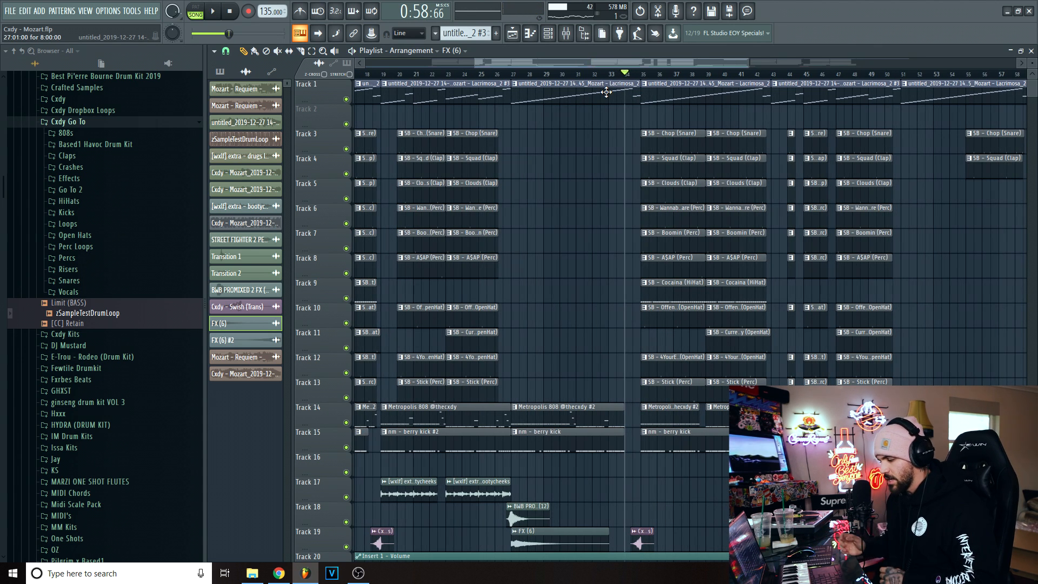